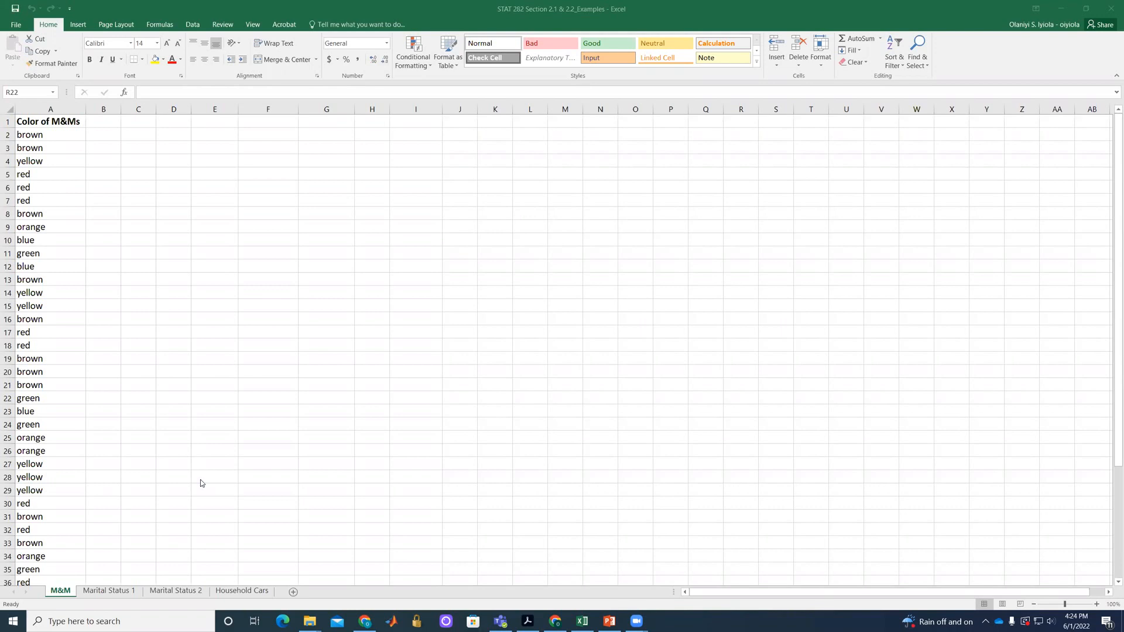
# Look through the data on the M&M, Marital Status 1, Marital Status 2 and Household Cars sheets.
pyautogui.click(43, 123)
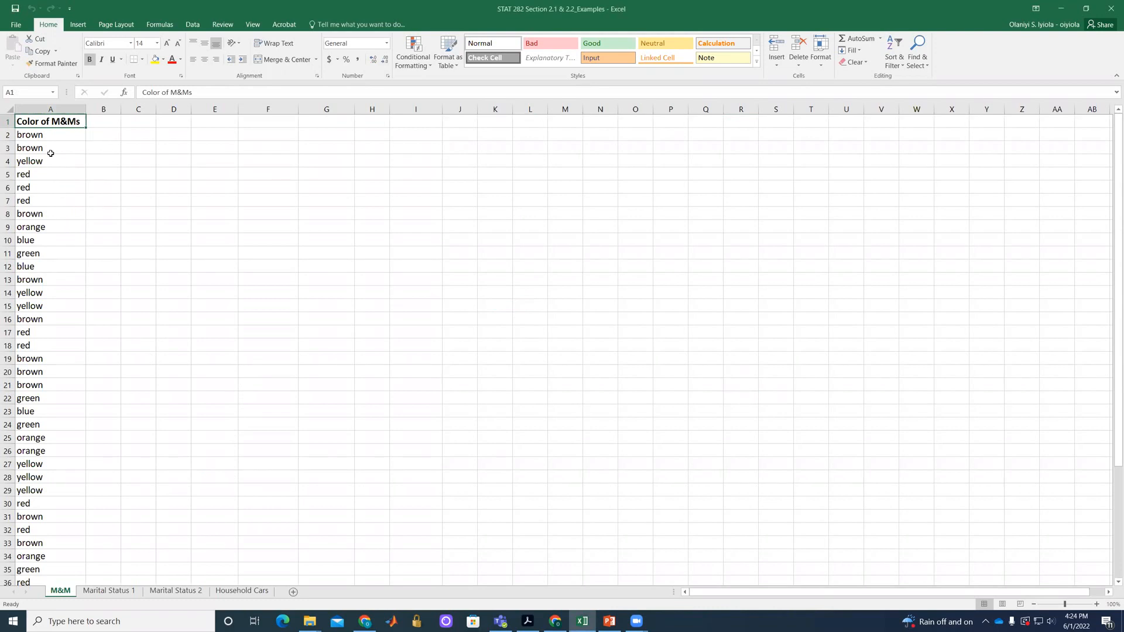
pyautogui.scroll(-1, 61, 184)
pyautogui.scroll(-5, 51, 276)
pyautogui.scroll(6, 51, 277)
pyautogui.click(103, 123)
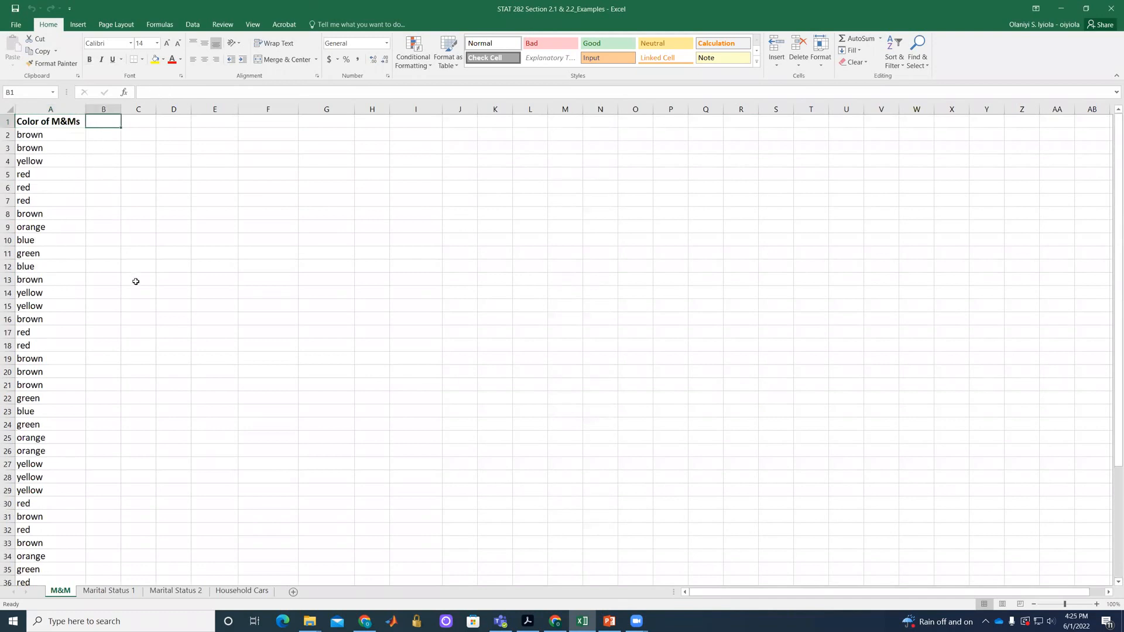
pyautogui.click(102, 591)
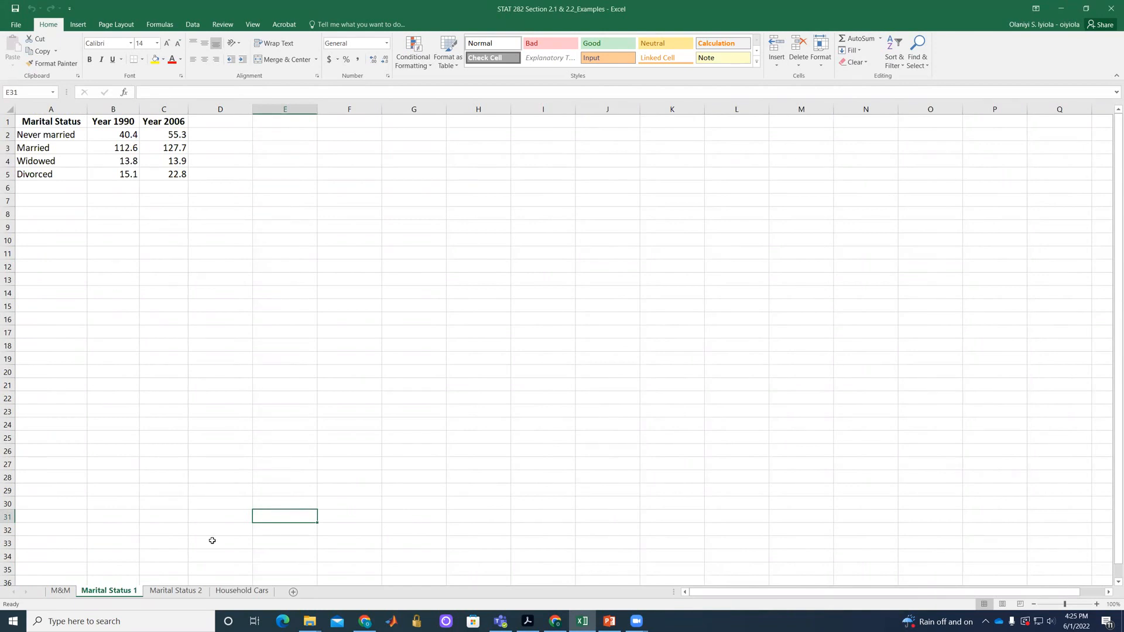
pyautogui.click(173, 592)
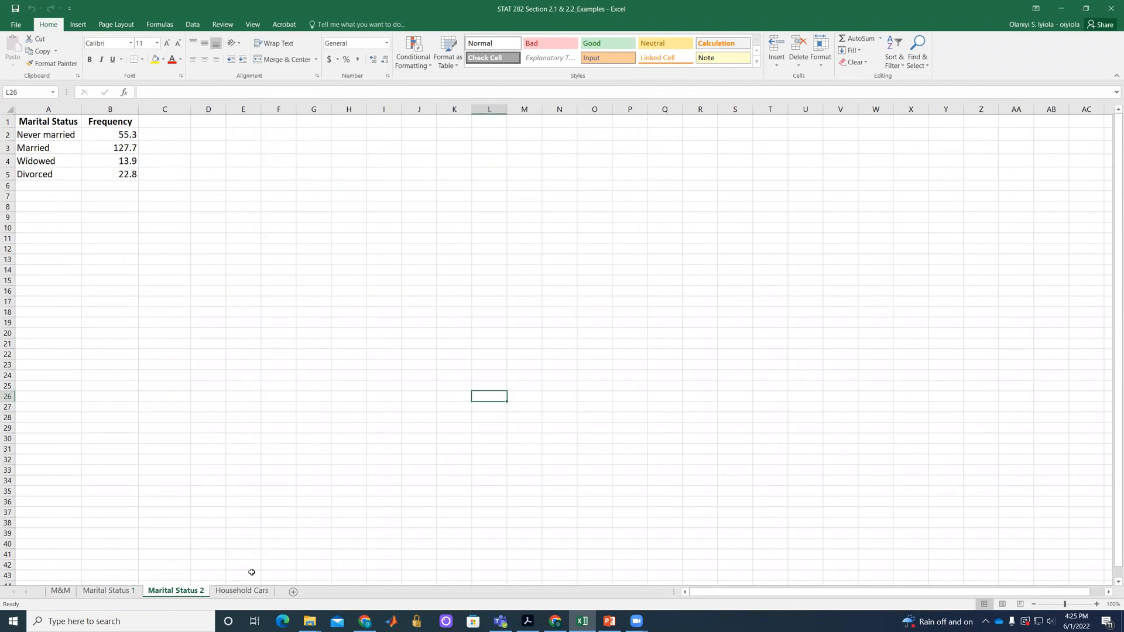
pyautogui.click(237, 590)
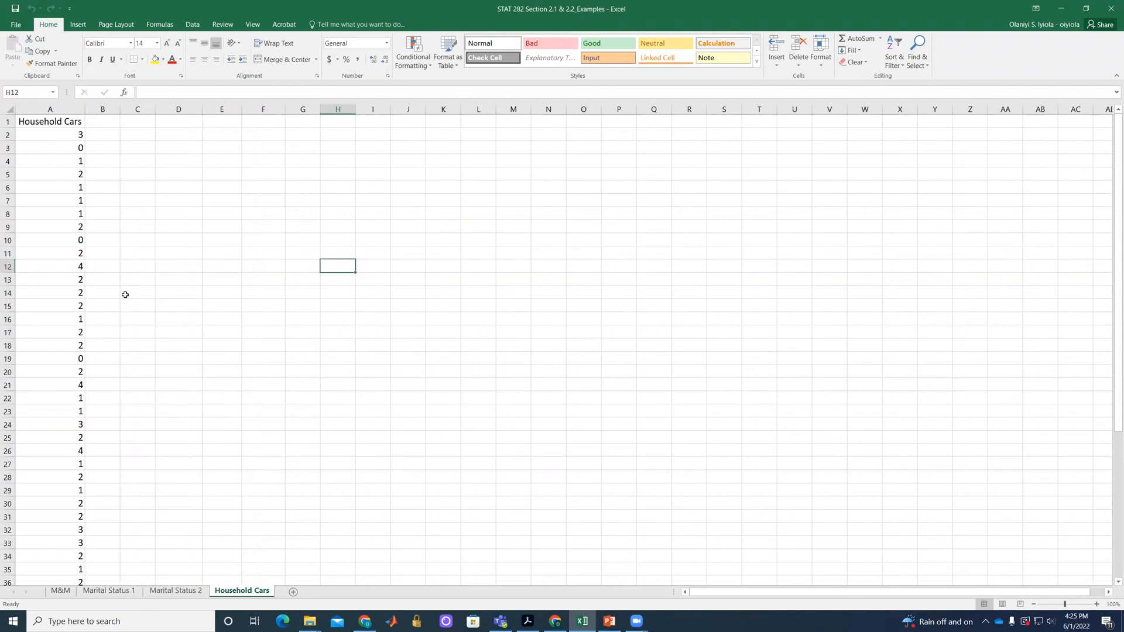
pyautogui.scroll(-8, 125, 294)
pyautogui.scroll(8, 125, 295)
# On the M&M sheet, enter the header Color in cell C3.
pyautogui.click(61, 591)
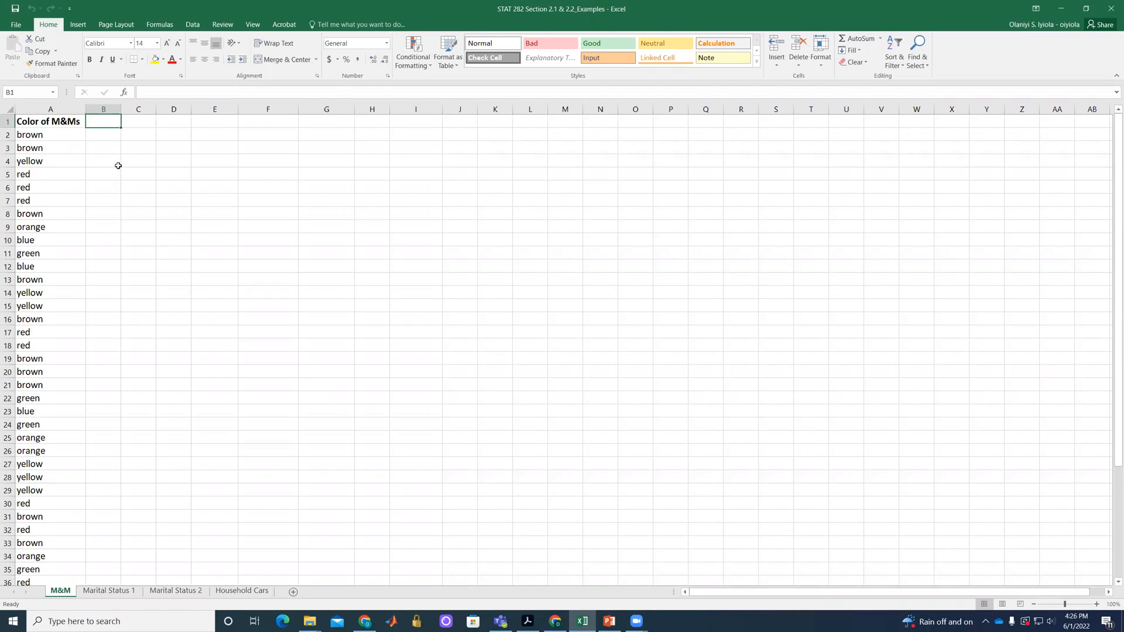
pyautogui.click(144, 146)
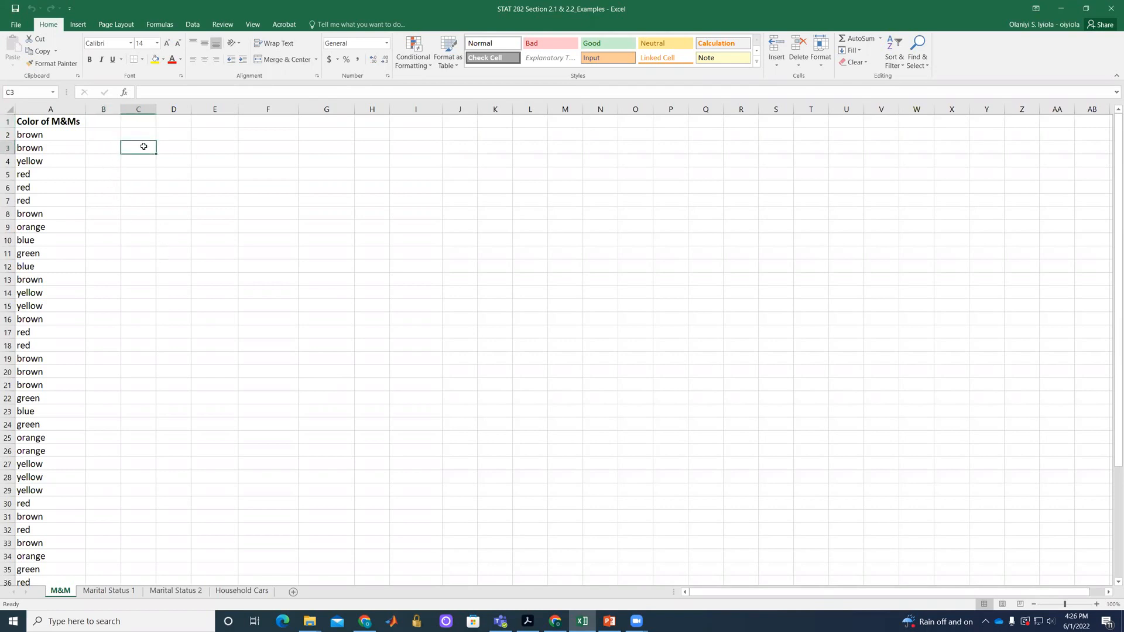
pyautogui.write('#')
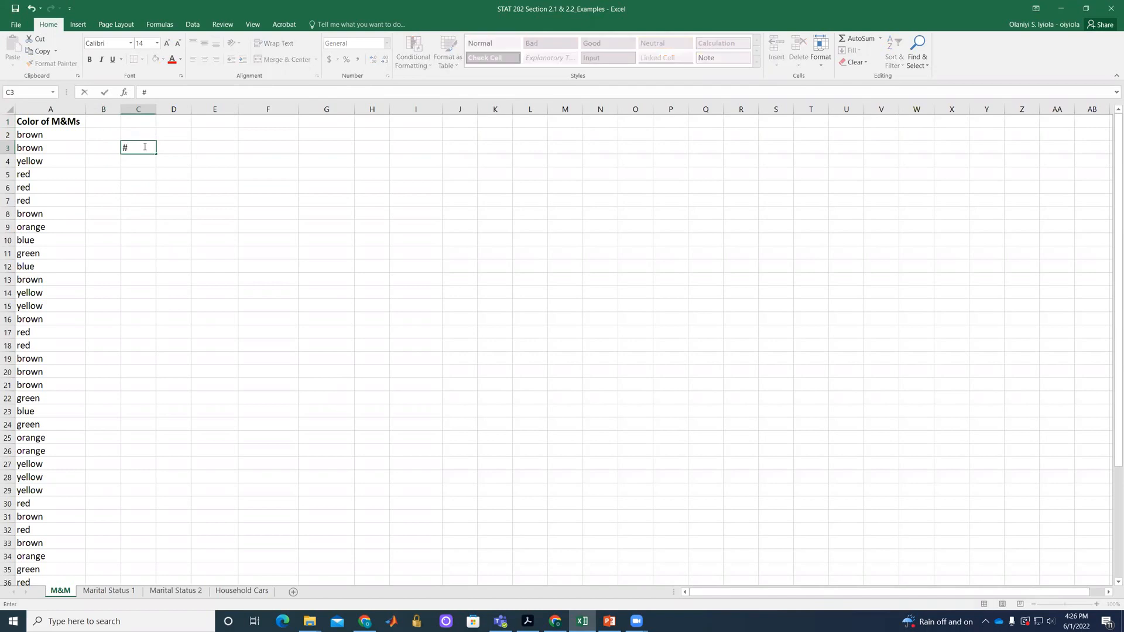
pyautogui.write(' of')
pyautogui.press('BackSpace')
pyautogui.press('BackSpace')
pyautogui.press('BackSpace')
pyautogui.press('BackSpace')
pyautogui.press('BackSpace')
pyautogui.write('Color')
pyautogui.click(132, 164)
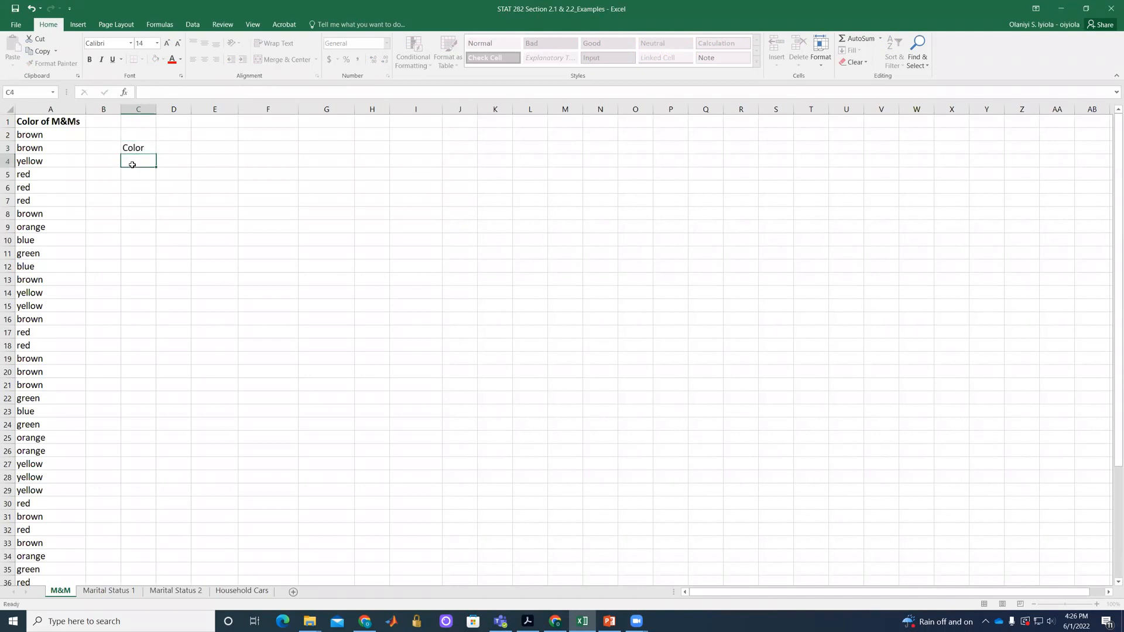
# Copy the colors brown, yellow and red from column A into cells C4 to C6.
pyautogui.click(36, 134)
pyautogui.hotkey('ctrl', 'c')
pyautogui.click(144, 160)
pyautogui.hotkey('ctrl', 'v')
pyautogui.click(44, 167)
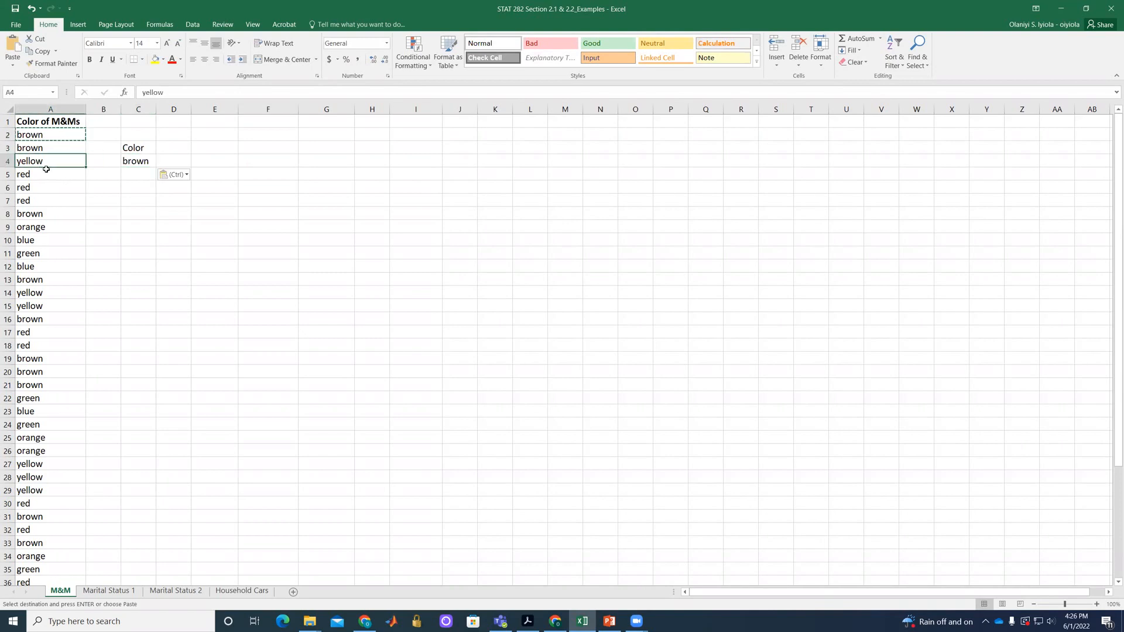
pyautogui.hotkey('ctrl', 'c')
pyautogui.click(134, 172)
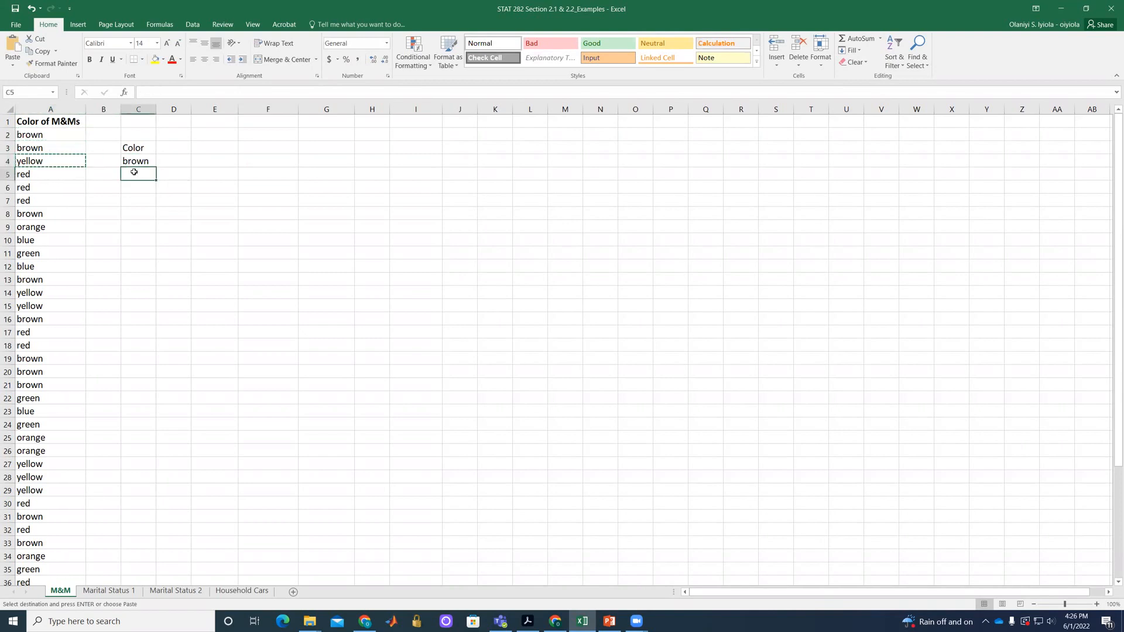
pyautogui.hotkey('ctrl', 'v')
pyautogui.click(51, 178)
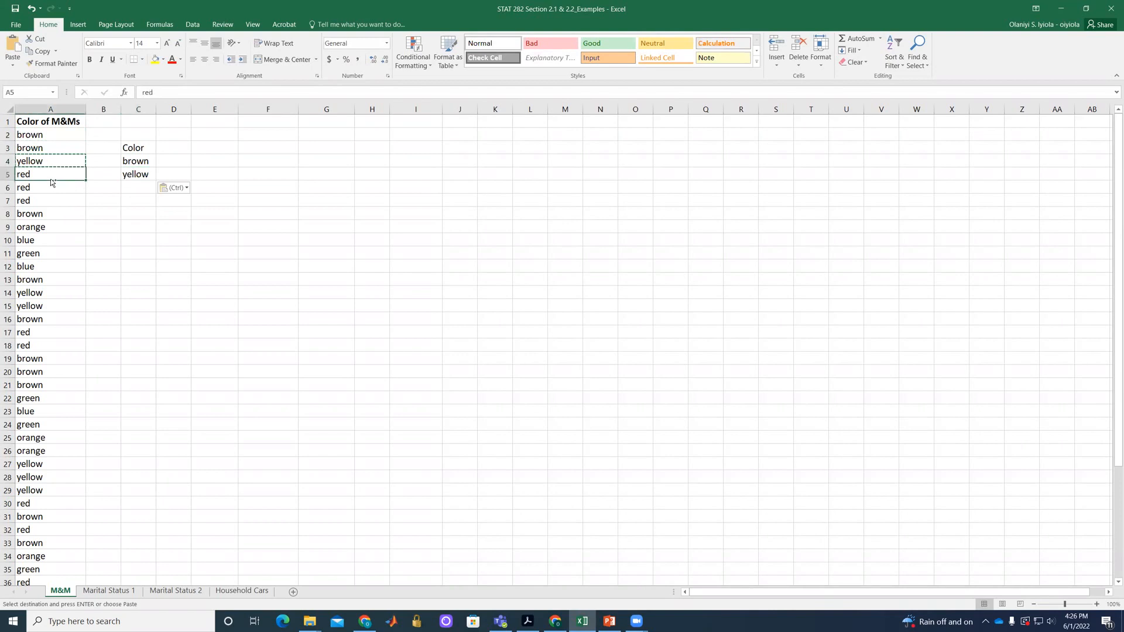
pyautogui.hotkey('ctrl', 'c')
pyautogui.click(130, 187)
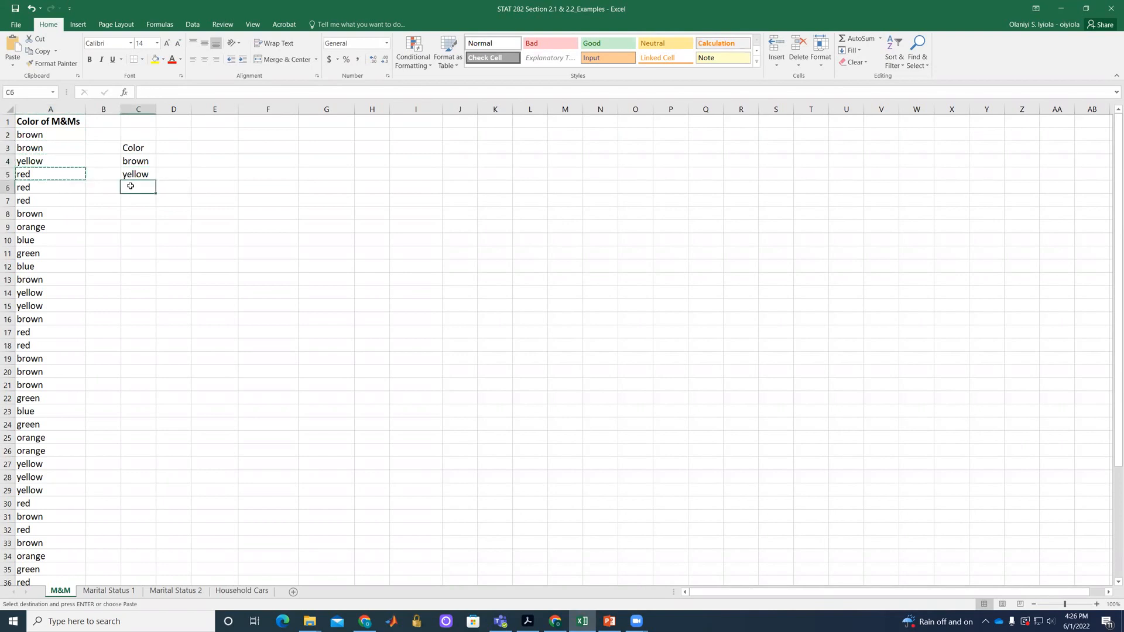
pyautogui.hotkey('ctrl', 'v')
# Copy the colors orange, blue and green from column A into cells C7 to C9.
pyautogui.click(50, 226)
pyautogui.hotkey('ctrl', 'c')
pyautogui.click(137, 200)
pyautogui.hotkey('ctrl', 'v')
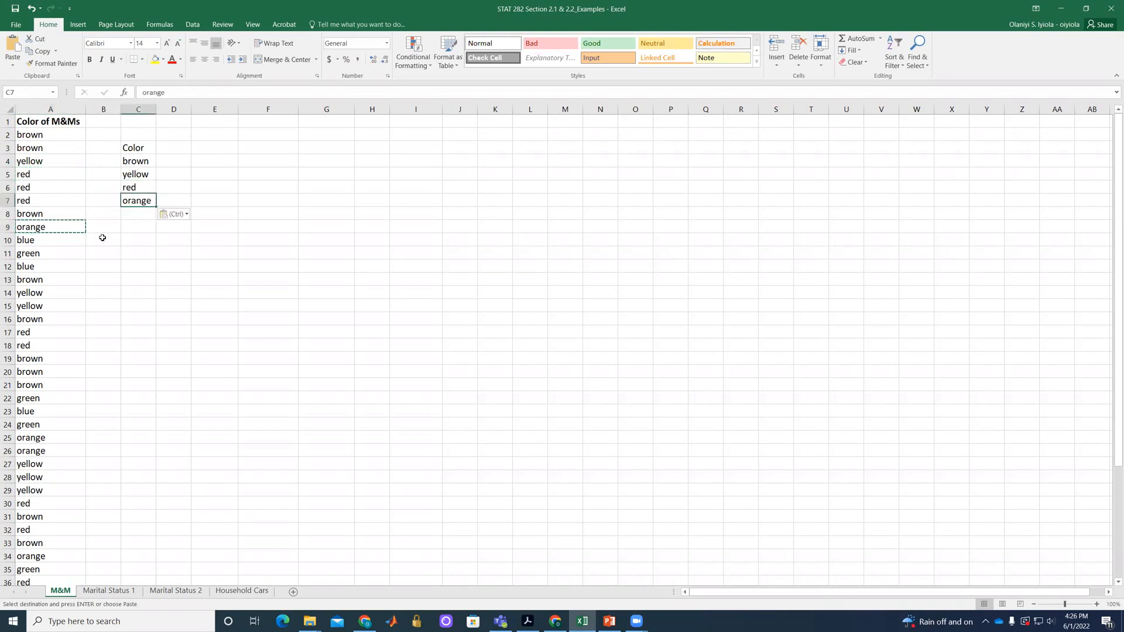
pyautogui.click(41, 242)
pyautogui.hotkey('ctrl', 'c')
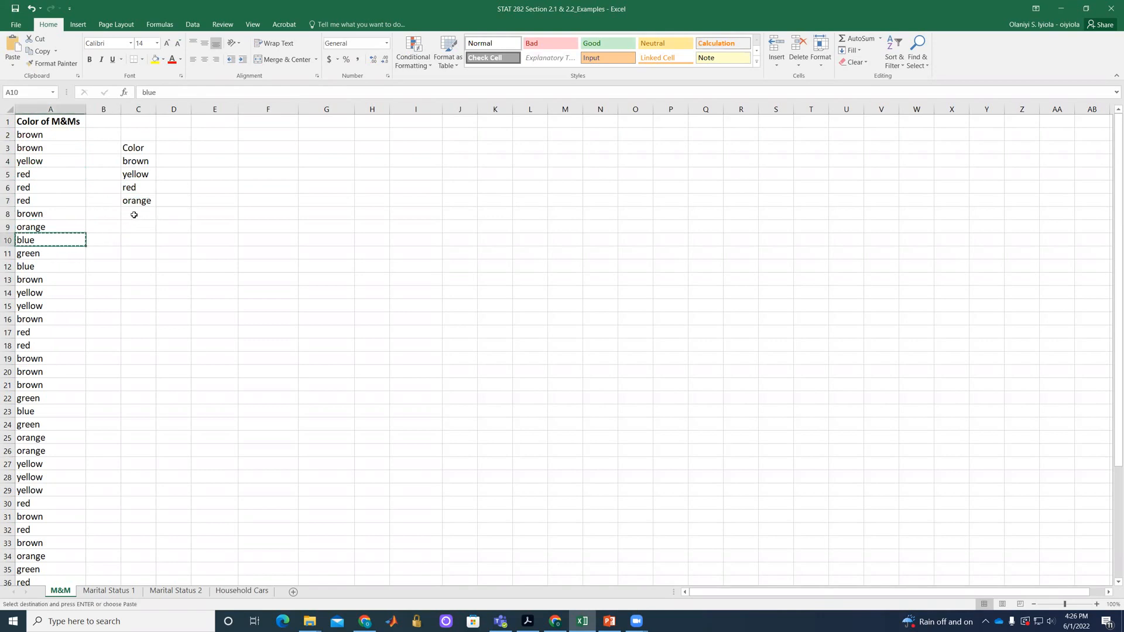
pyautogui.click(135, 213)
pyautogui.hotkey('ctrl', 'v')
pyautogui.click(52, 257)
pyautogui.hotkey('ctrl', 'c')
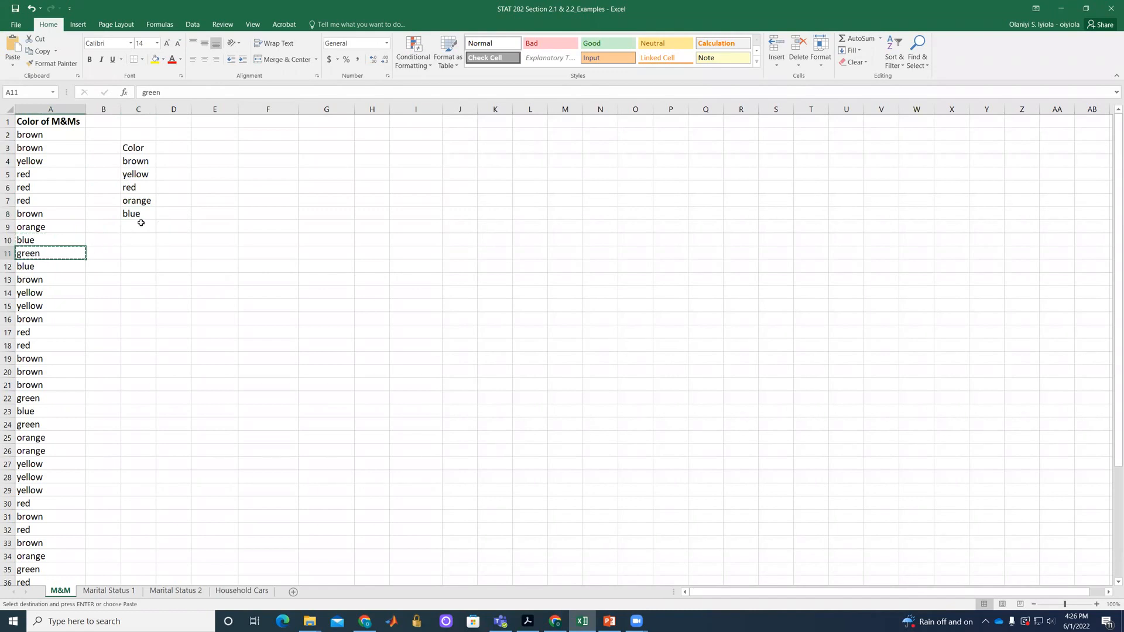
pyautogui.click(141, 225)
pyautogui.hotkey('ctrl', 'v')
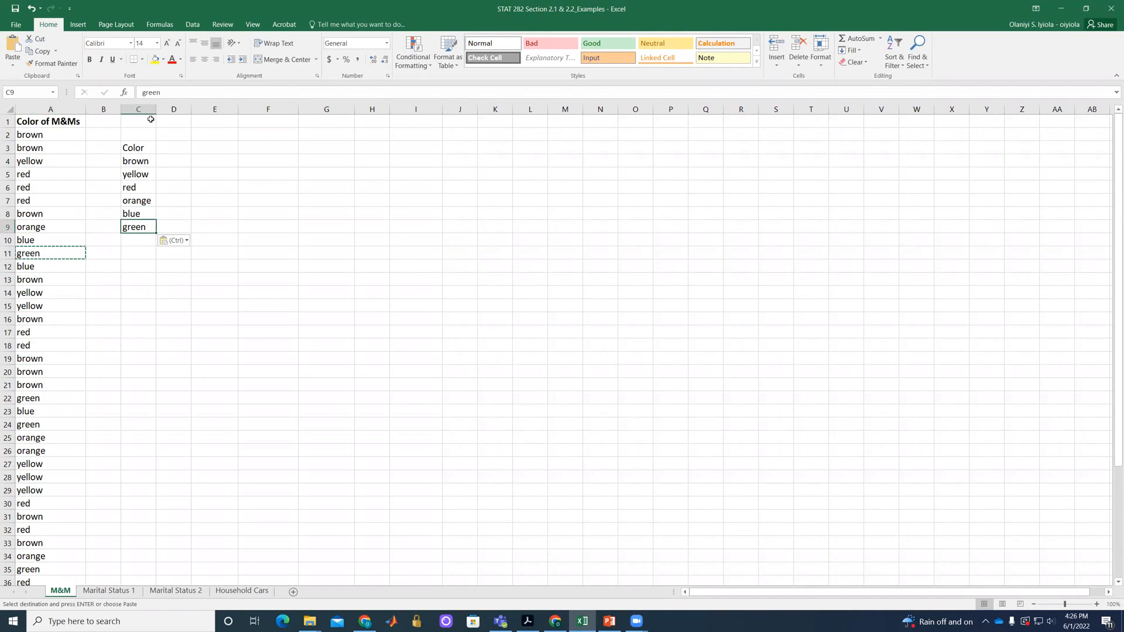
# Add the header Frequency in cell D3 and widen columns C and D slightly.
pyautogui.moveTo(157, 105); pyautogui.dragTo(167, 104)
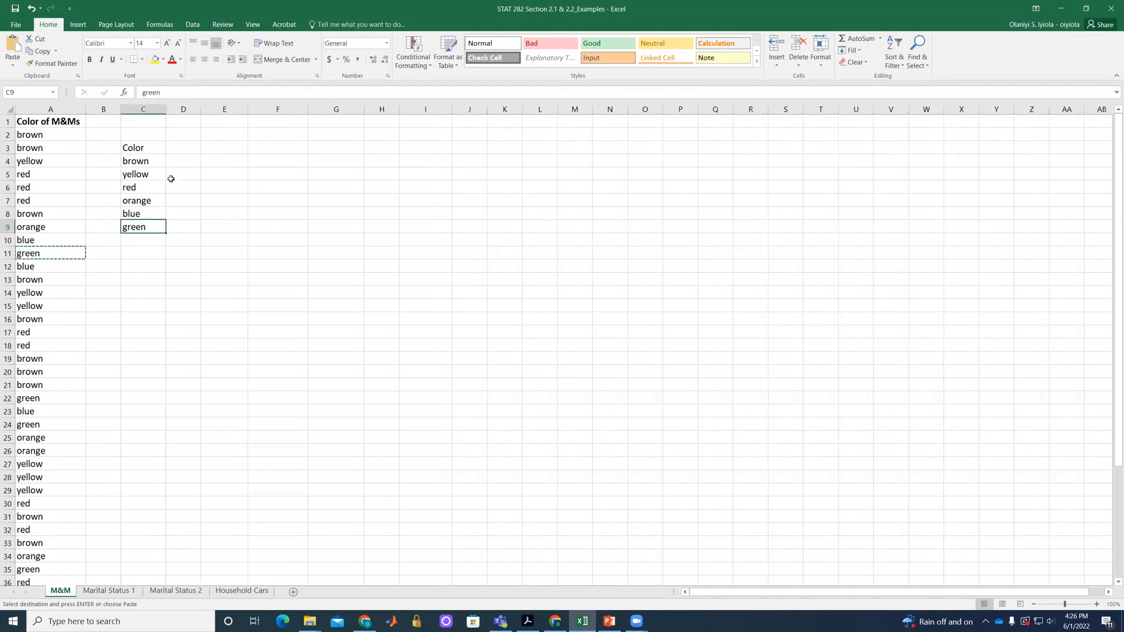
pyautogui.click(180, 150)
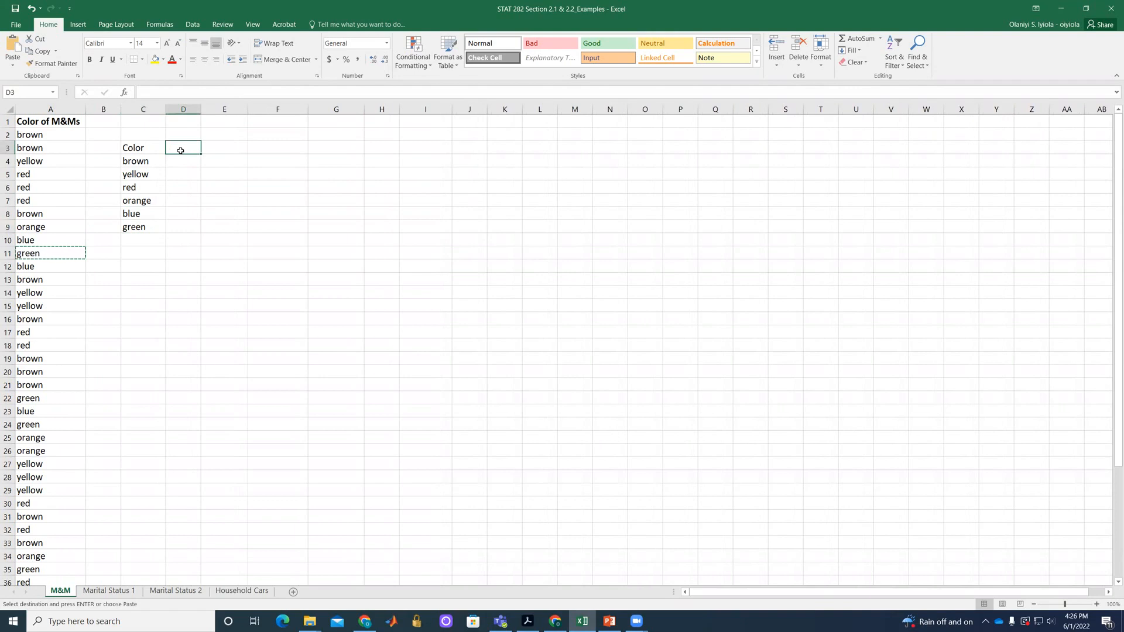
pyautogui.write('Frequency')
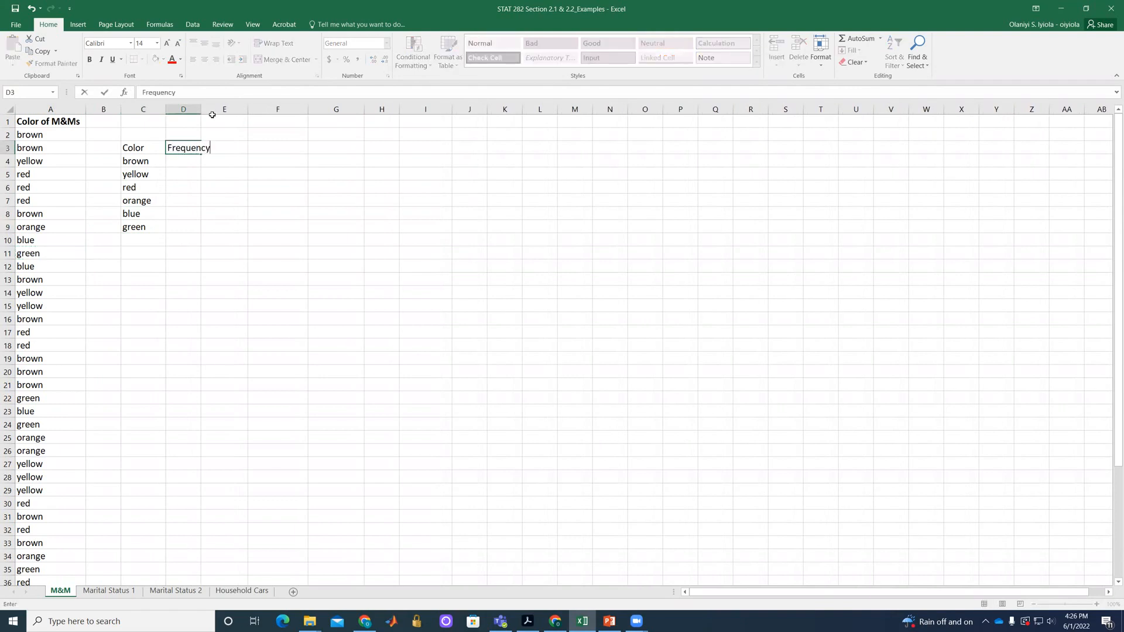
pyautogui.click(239, 177)
pyautogui.moveTo(200, 109); pyautogui.dragTo(216, 109)
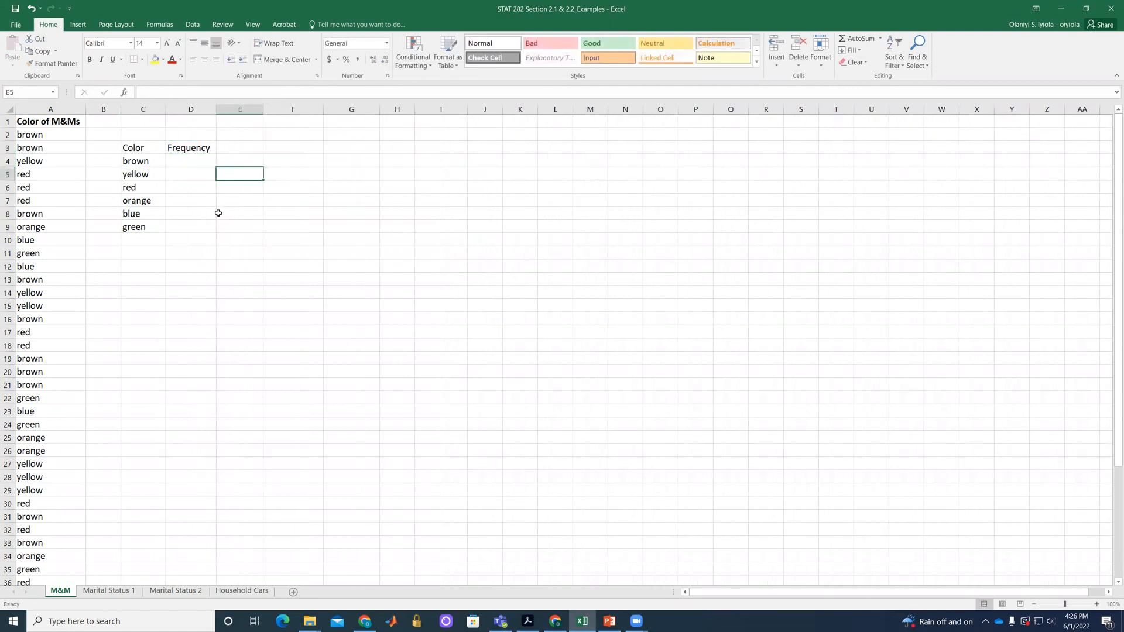
# Add the header Rel. Frequency in cell E3 and widen column E to fit it.
pyautogui.click(248, 151)
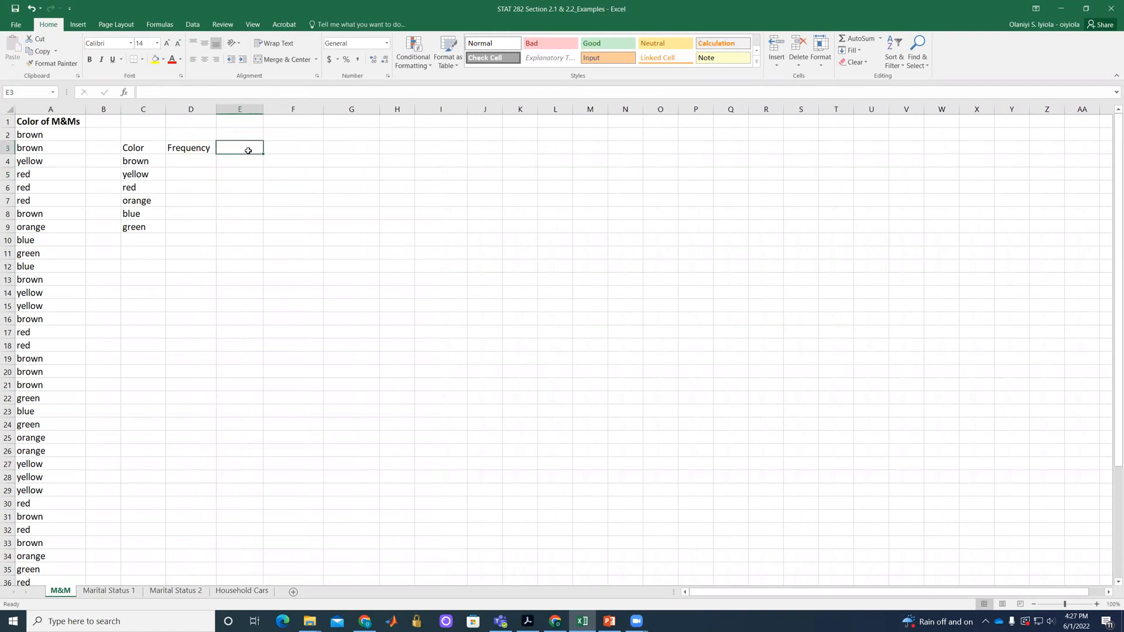
pyautogui.write('Rel. ')
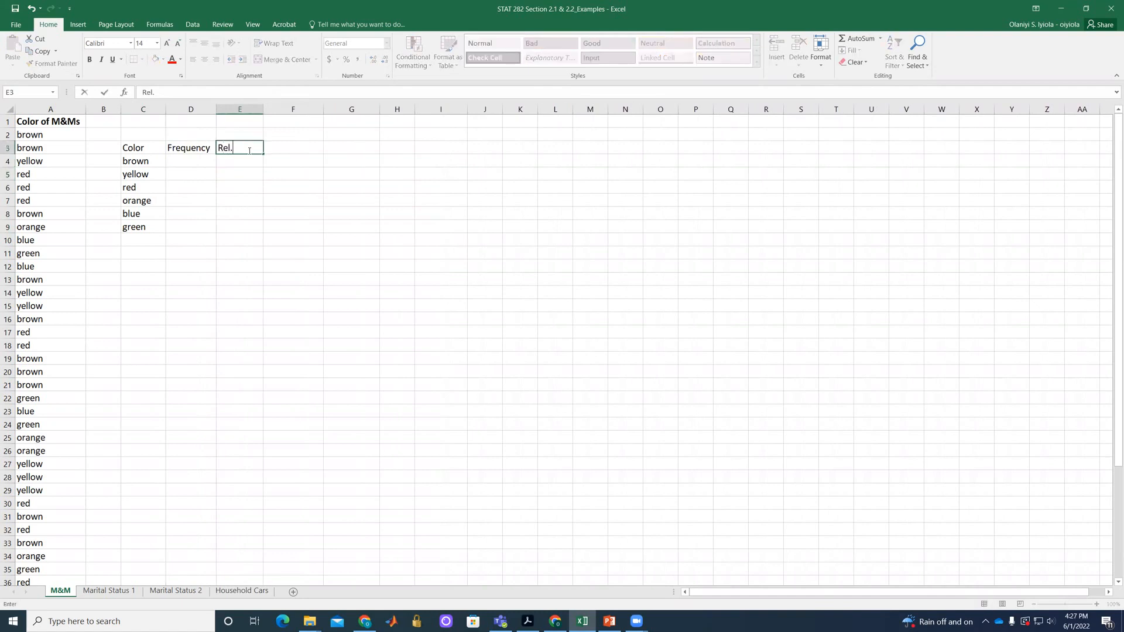
pyautogui.write('Frequency')
pyautogui.click(311, 211)
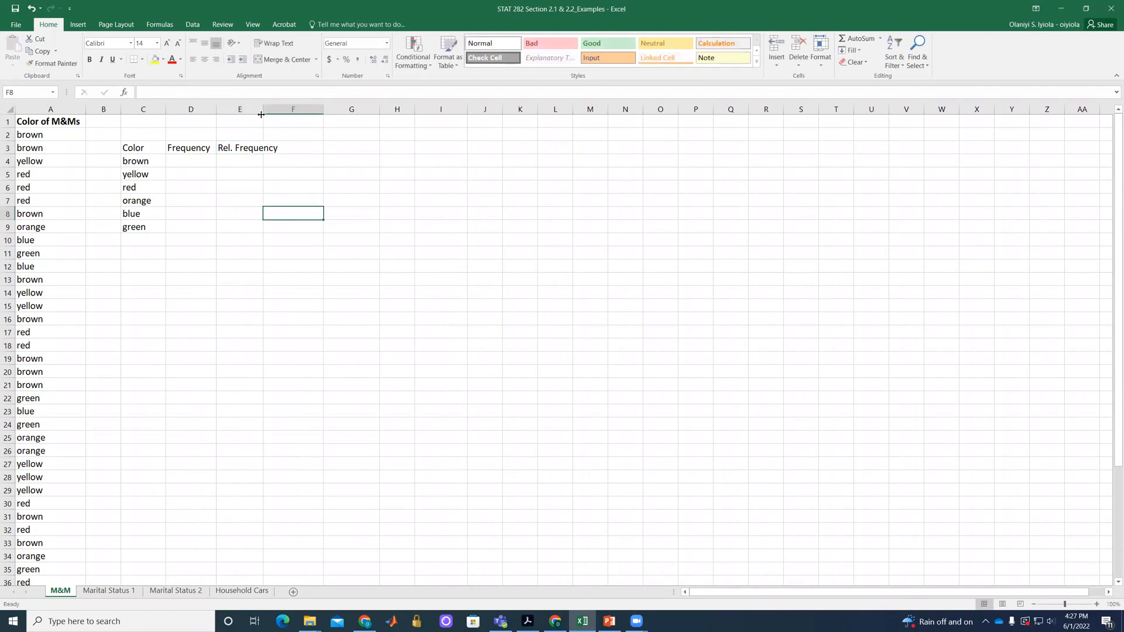
pyautogui.moveTo(263, 108); pyautogui.dragTo(279, 104)
# Make the table headers in cells C3 to E3 bold.
pyautogui.moveTo(162, 146); pyautogui.dragTo(245, 147)
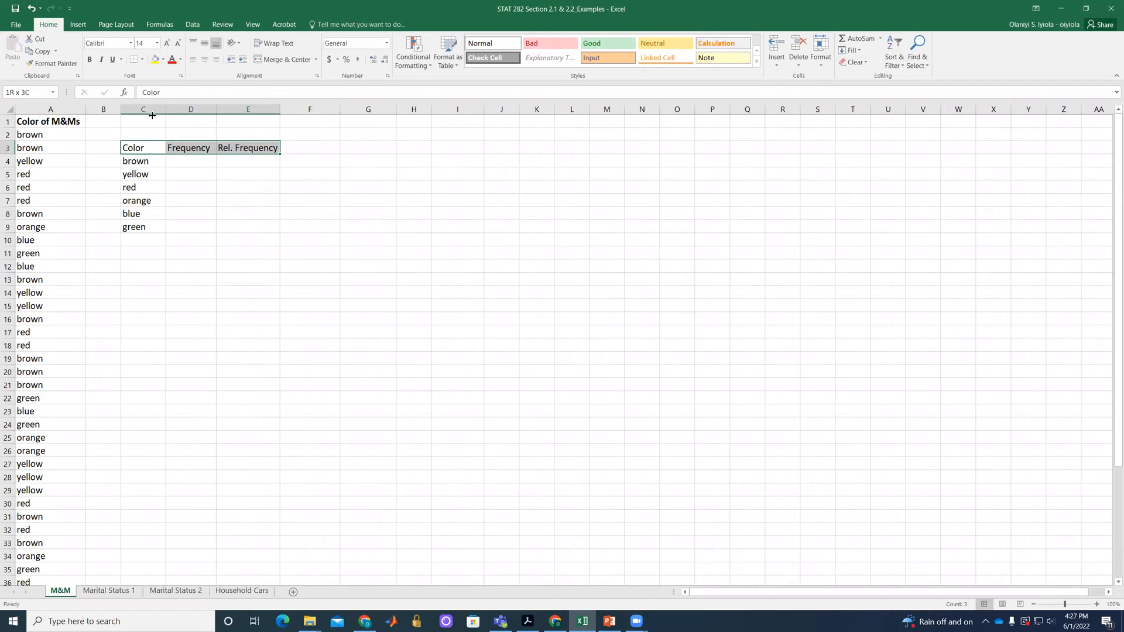
pyautogui.click(89, 59)
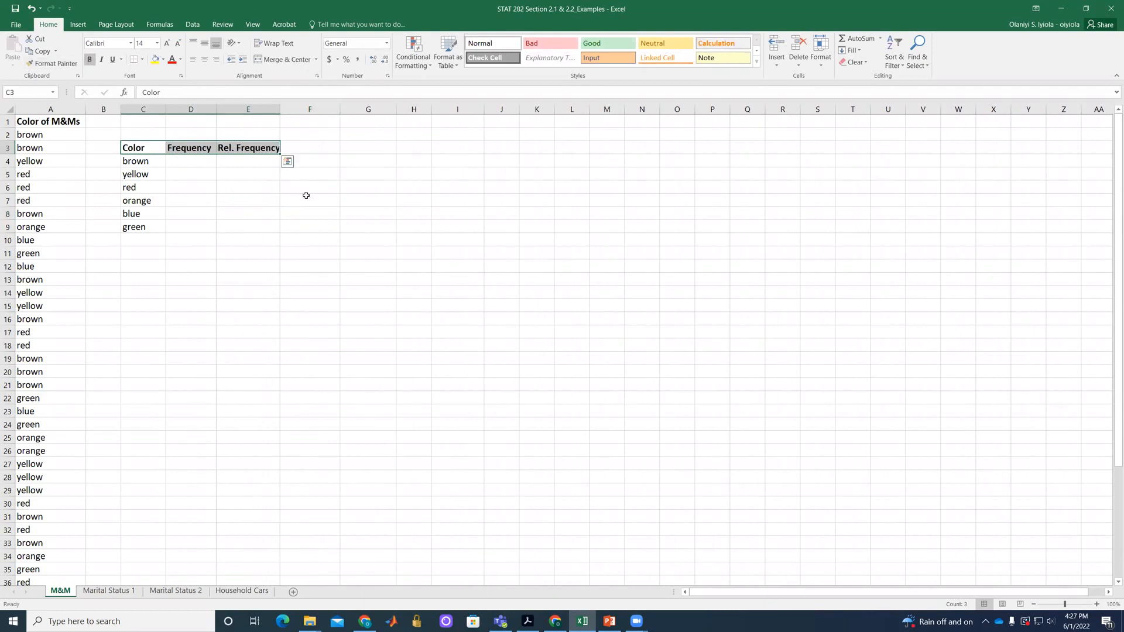
pyautogui.click(271, 209)
# Enter the formula =COUNTIF(A2:A46,C4:C9) in cell D4 as the frequency for brown.
pyautogui.click(187, 163)
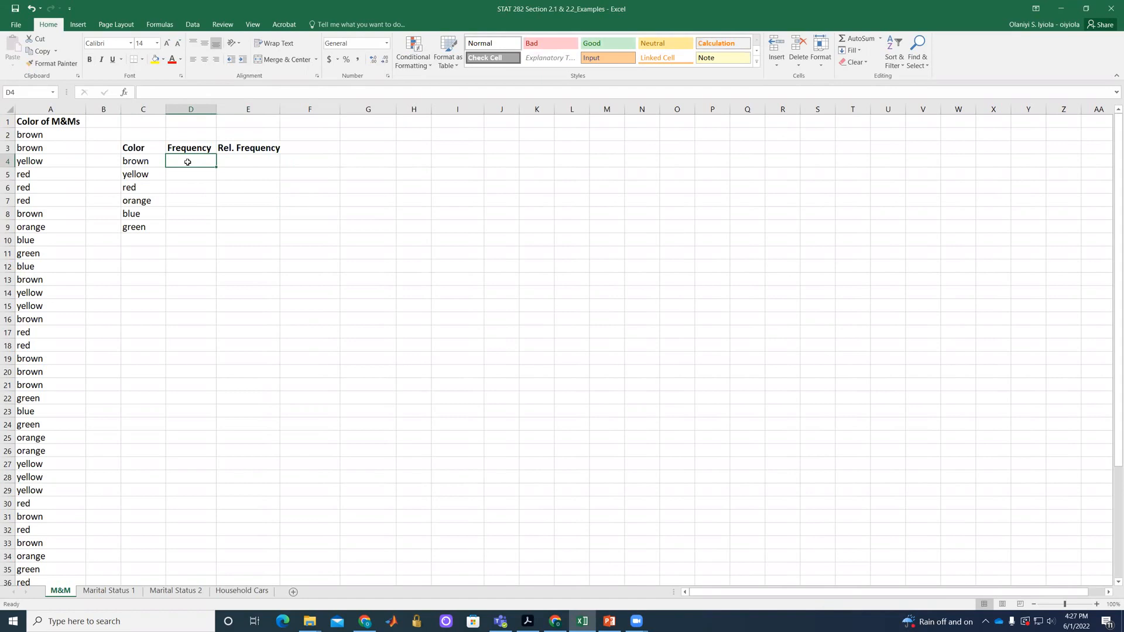
pyautogui.write('=')
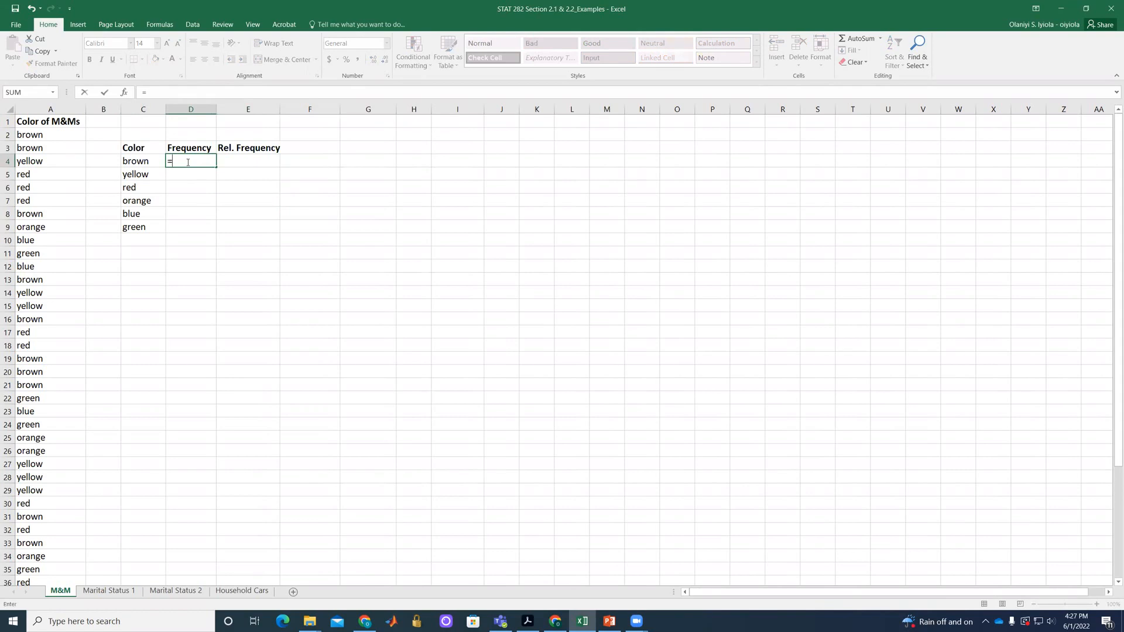
pyautogui.write('COUNT')
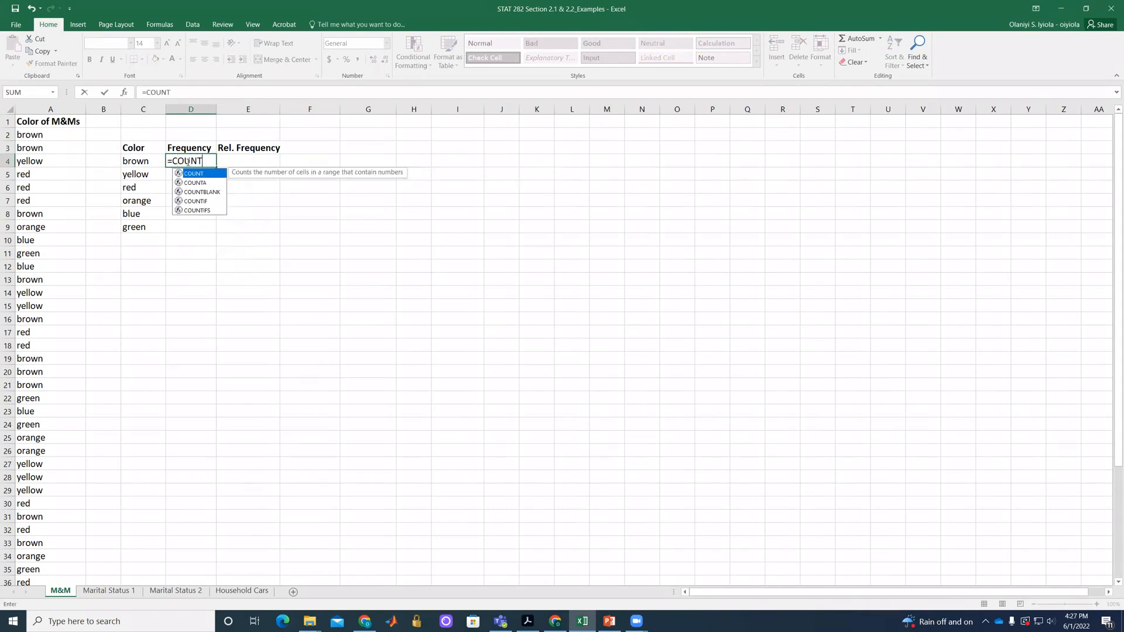
pyautogui.write('IF(')
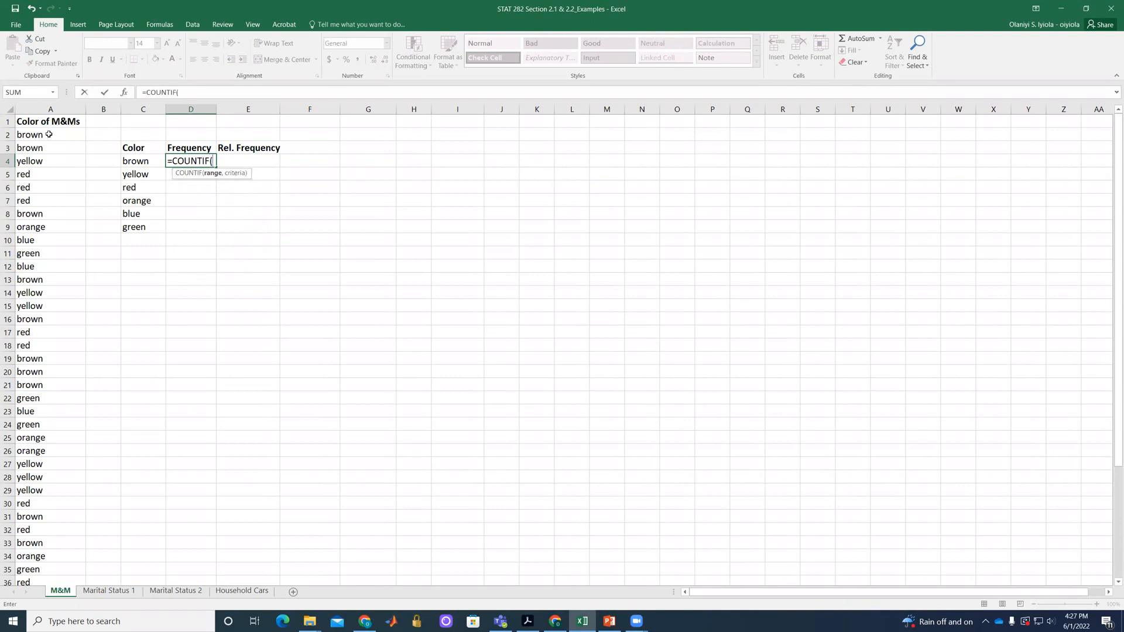
pyautogui.moveTo(49, 135); pyautogui.dragTo(24, 533)
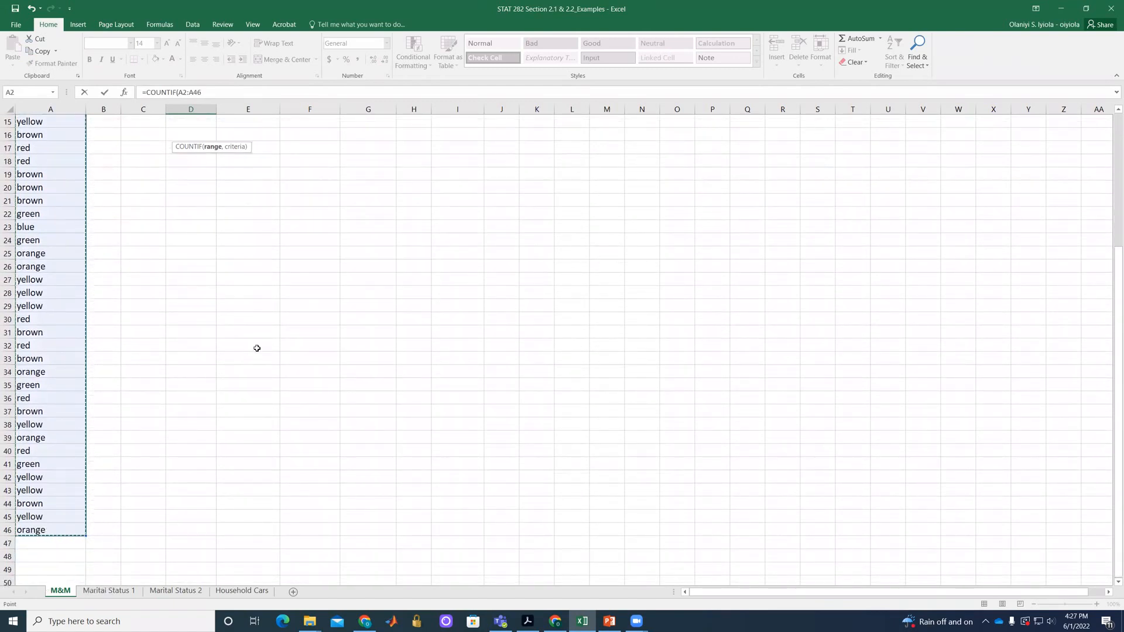
pyautogui.scroll(5, 257, 348)
pyautogui.write(',')
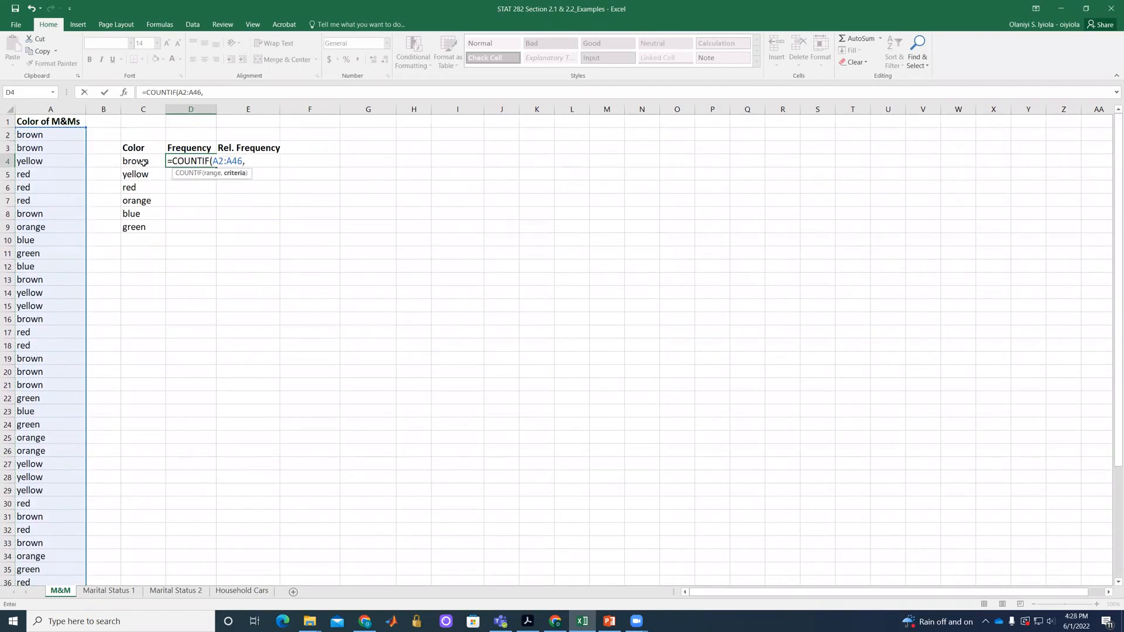
pyautogui.moveTo(143, 162); pyautogui.dragTo(143, 221)
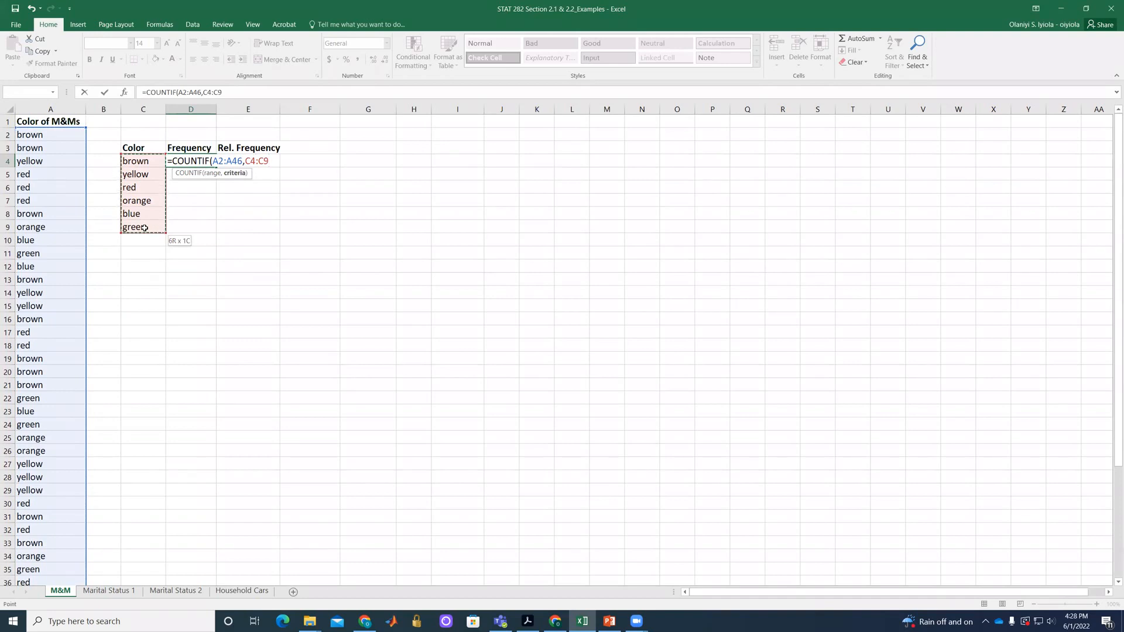
pyautogui.moveTo(144, 228); pyautogui.dragTo(144, 228)
pyautogui.press('Left')
pyautogui.press('Left')
pyautogui.press('Left')
pyautogui.press('Right')
pyautogui.press('Right')
pyautogui.press('Right')
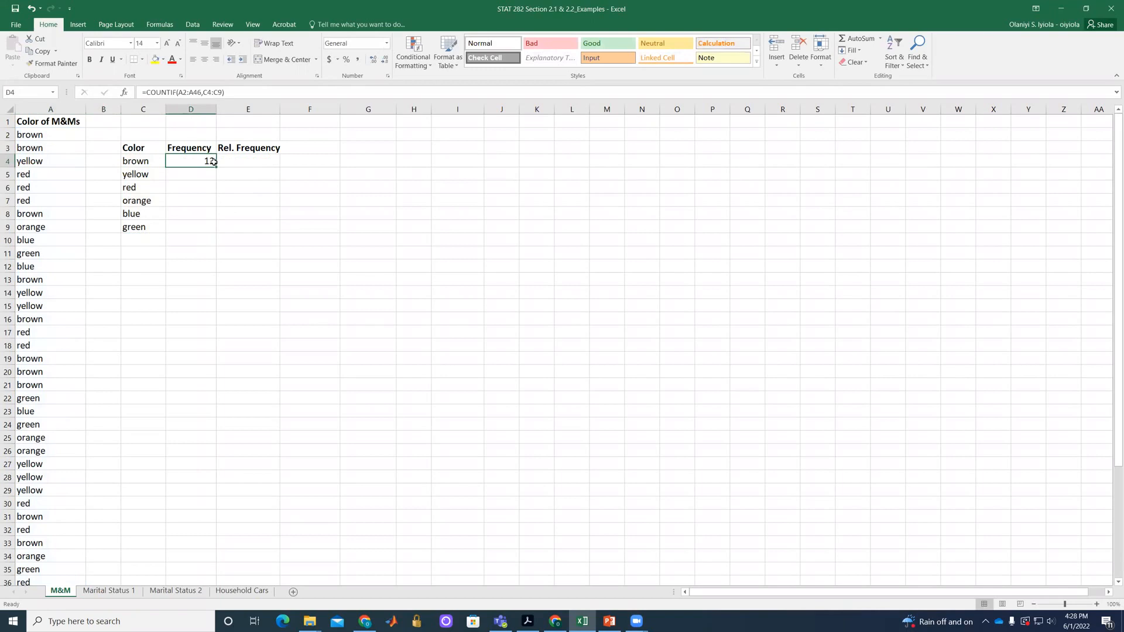
# Make the data range absolute in cell D4's formula so it reads =COUNTIF($A$2:$A$46,C4:C9).
pyautogui.doubleClick(213, 161)
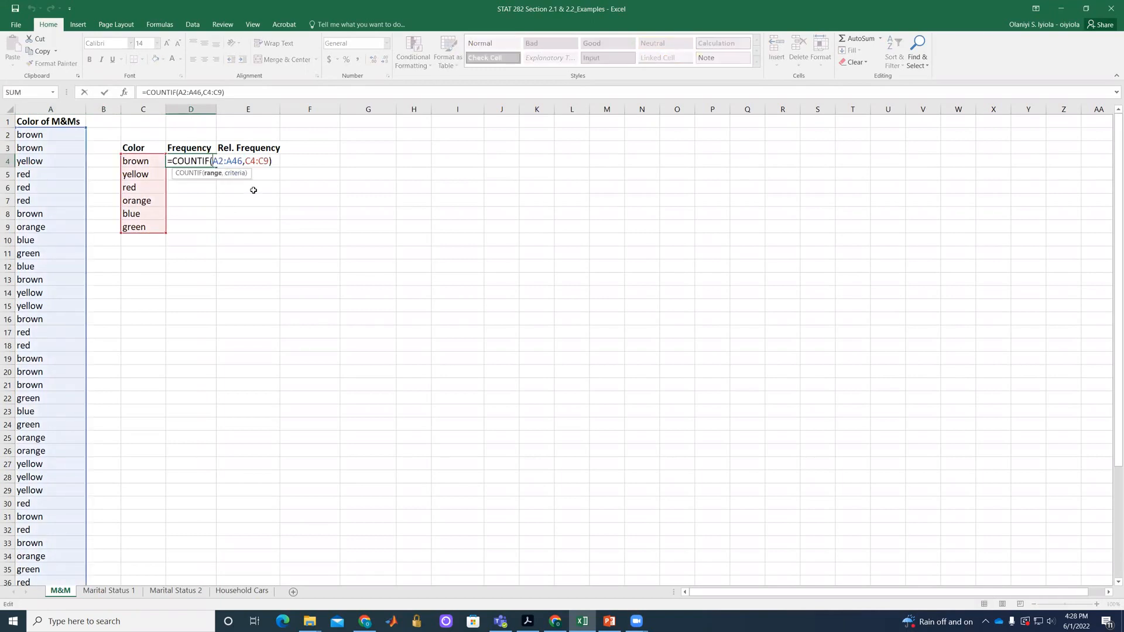
pyautogui.write('$')
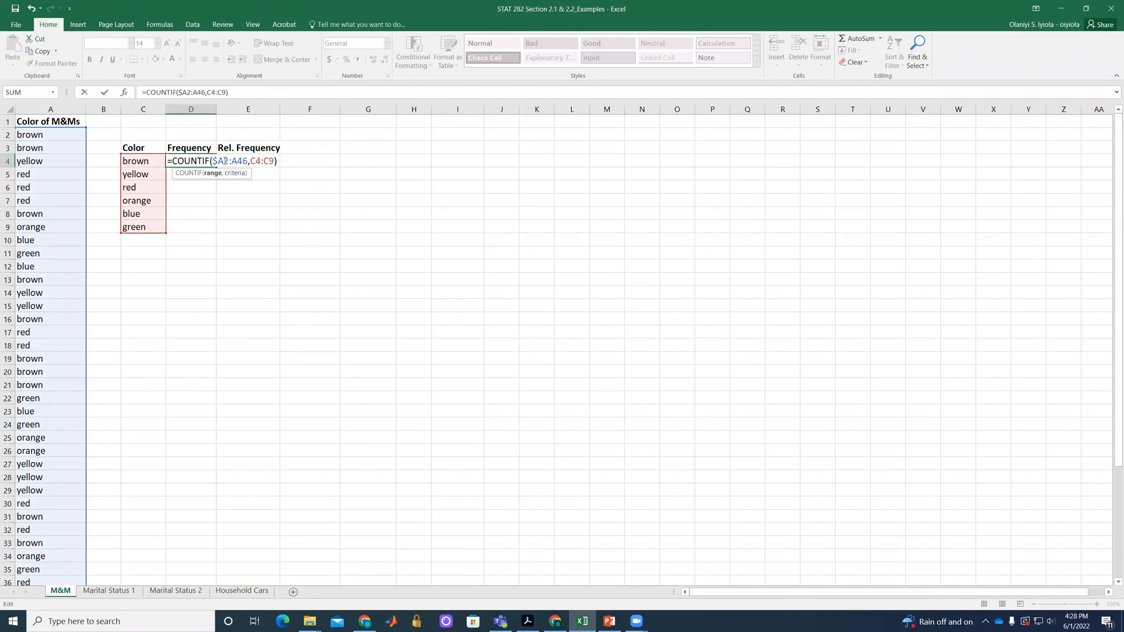
pyautogui.click(224, 165)
pyautogui.write('$A$')
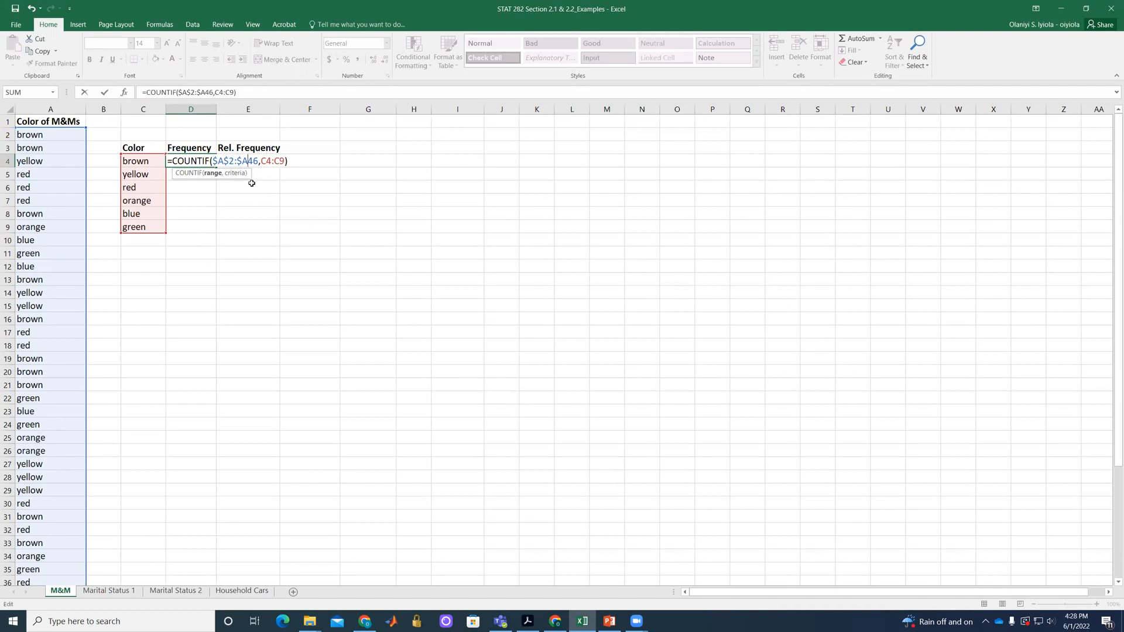
pyautogui.press('Right')
pyautogui.write('$')
pyautogui.press('Return')
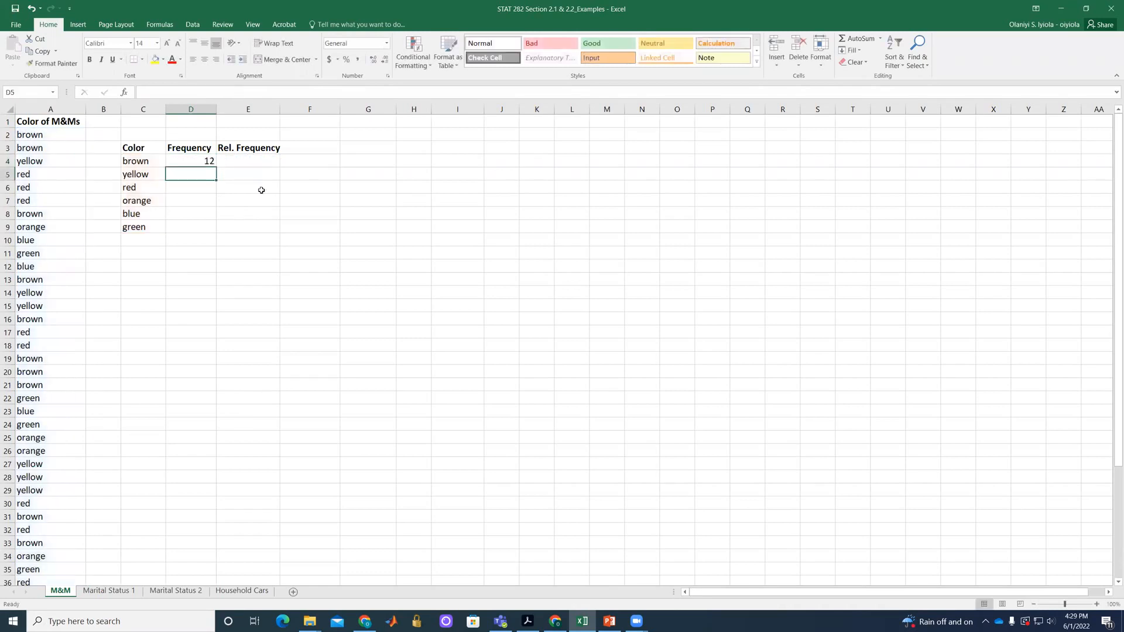
# Fill the COUNTIF formula from cell D4 down through D9 for the remaining colors.
pyautogui.click(209, 161)
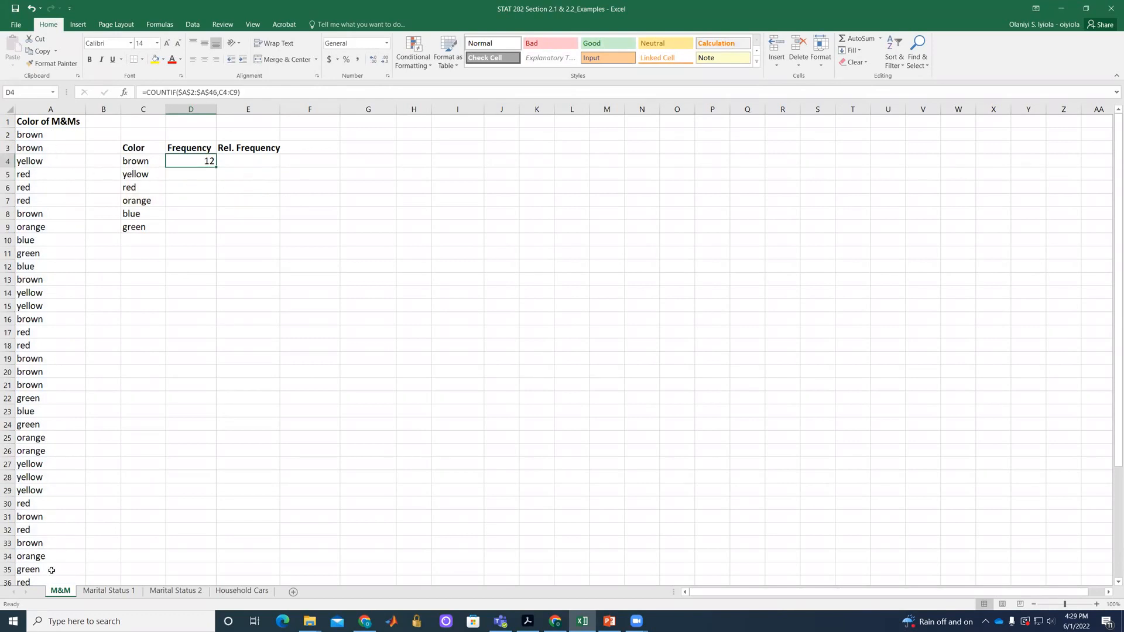
pyautogui.scroll(-1, 50, 575)
pyautogui.scroll(-5, 50, 575)
pyautogui.scroll(5, 42, 564)
pyautogui.moveTo(216, 168); pyautogui.dragTo(218, 232)
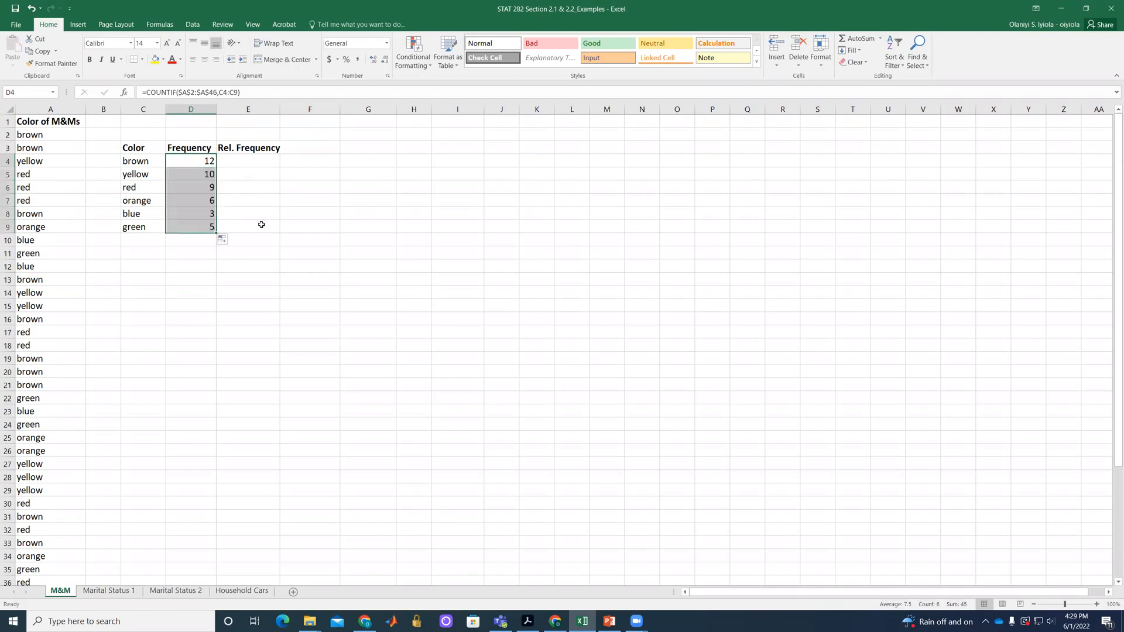
pyautogui.click(241, 240)
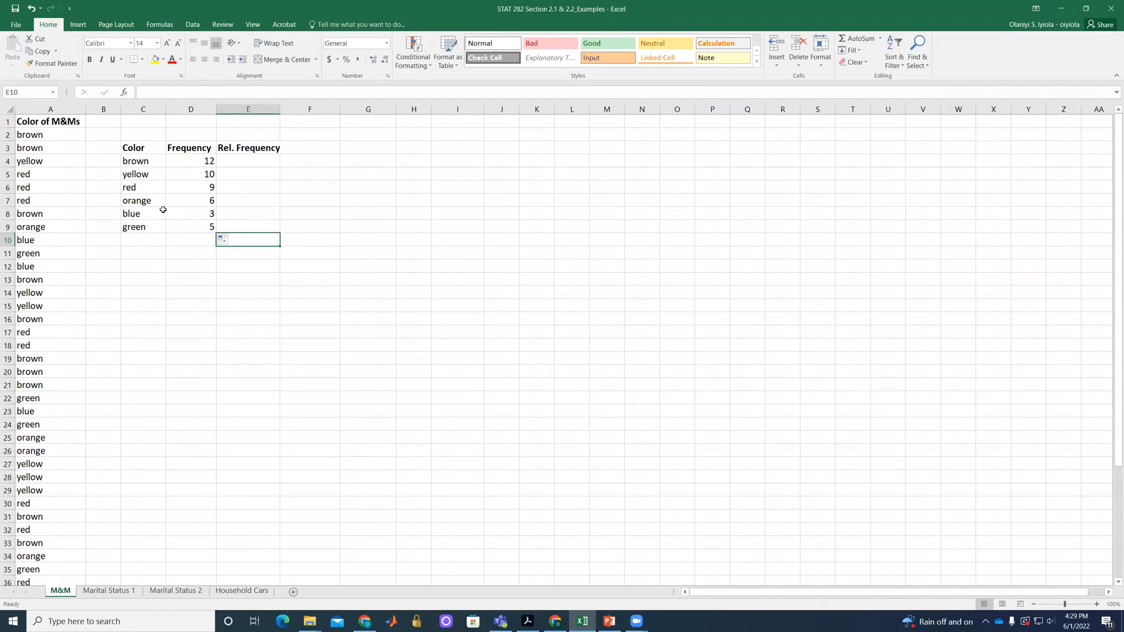
# Add a Total row with the label in cell C10 and the formula =SUM(D4:D9) in D10.
pyautogui.click(141, 244)
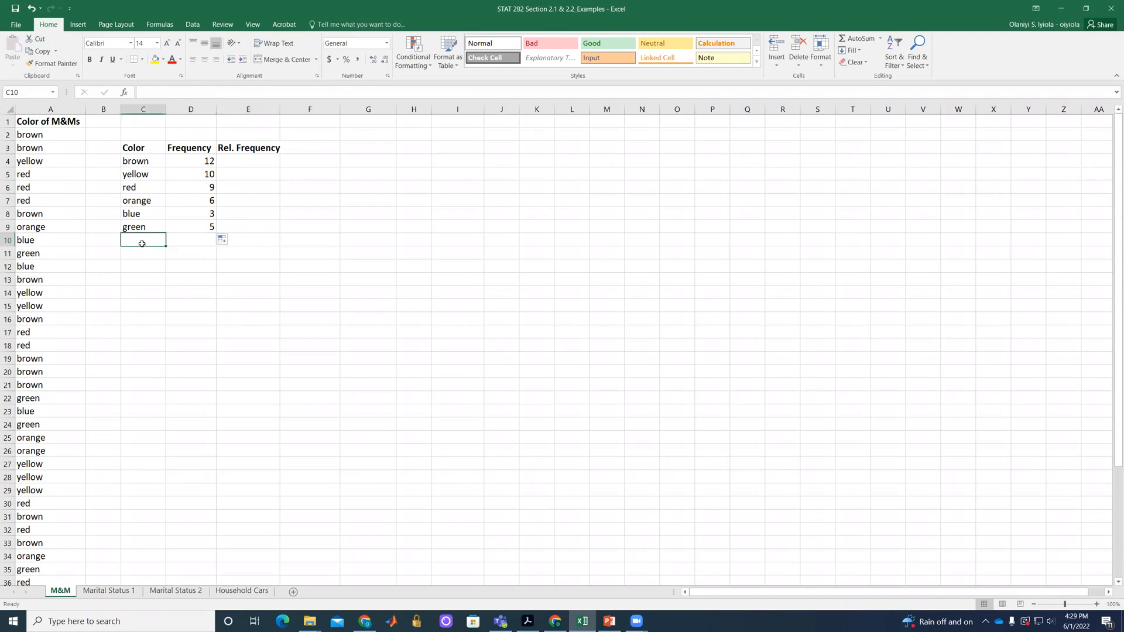
pyautogui.write('Total')
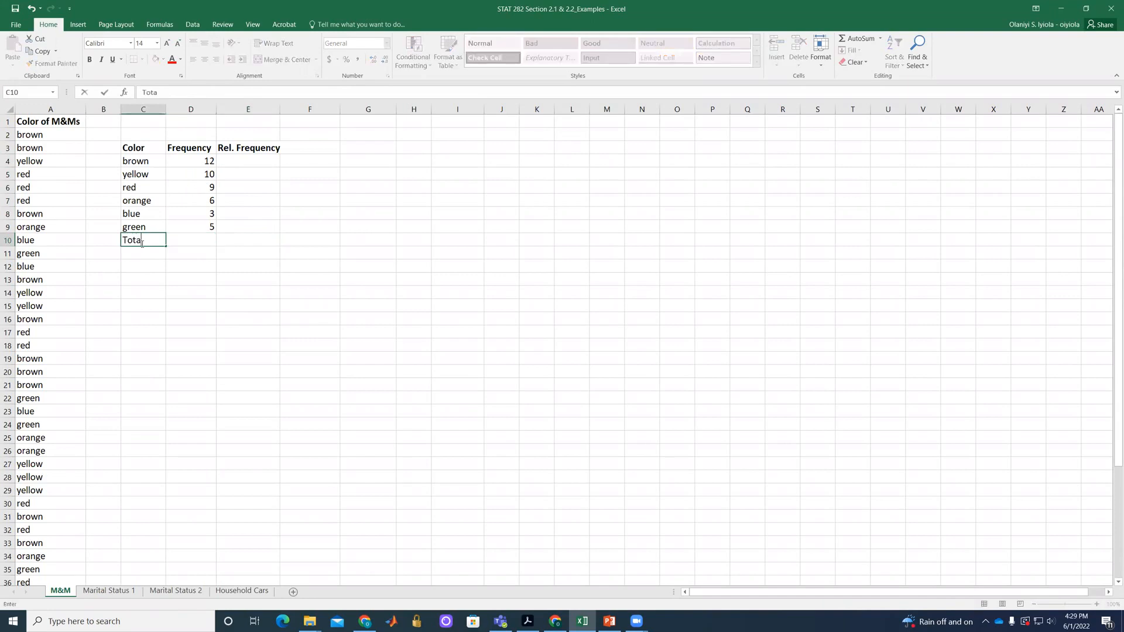
pyautogui.click(192, 241)
pyautogui.write('=')
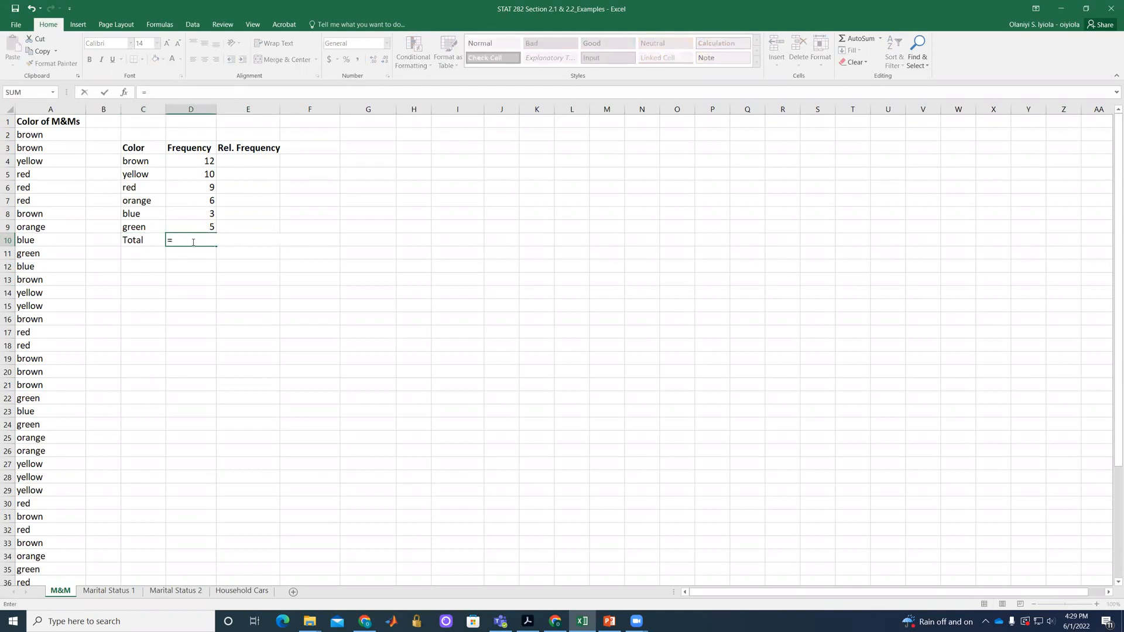
pyautogui.write('SUM(')
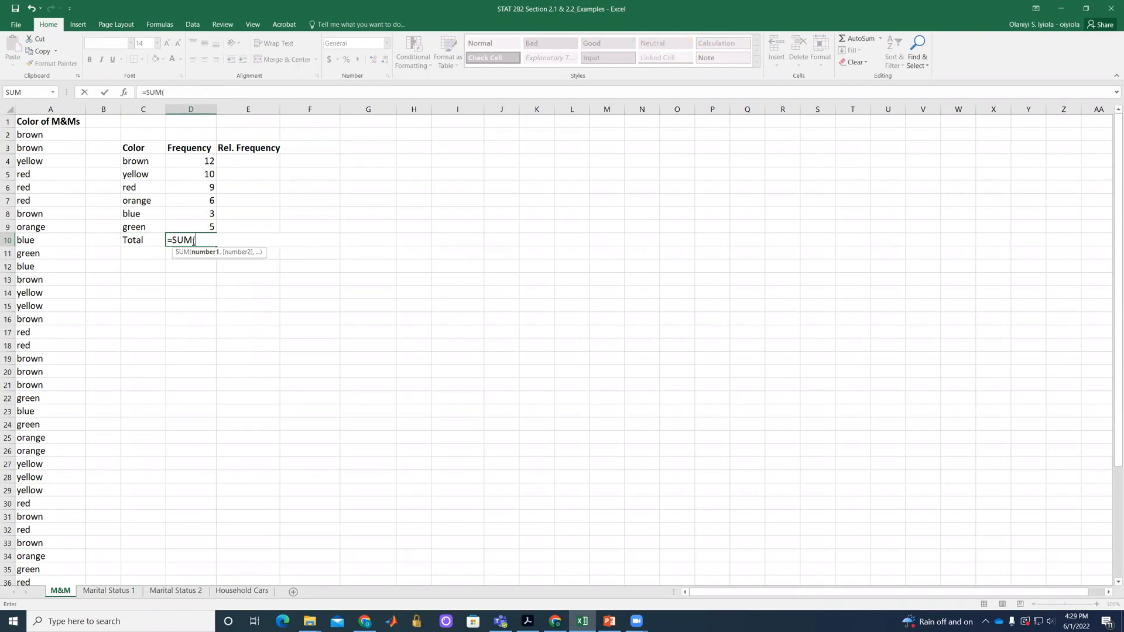
pyautogui.moveTo(203, 162); pyautogui.dragTo(204, 223)
pyautogui.write(')')
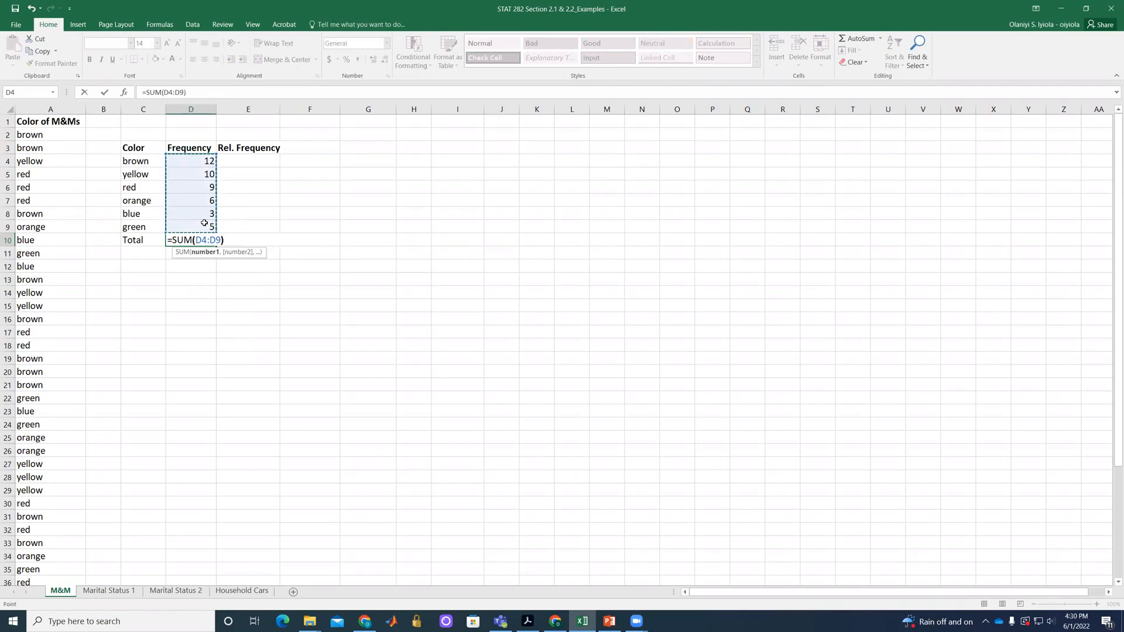
pyautogui.press('Return')
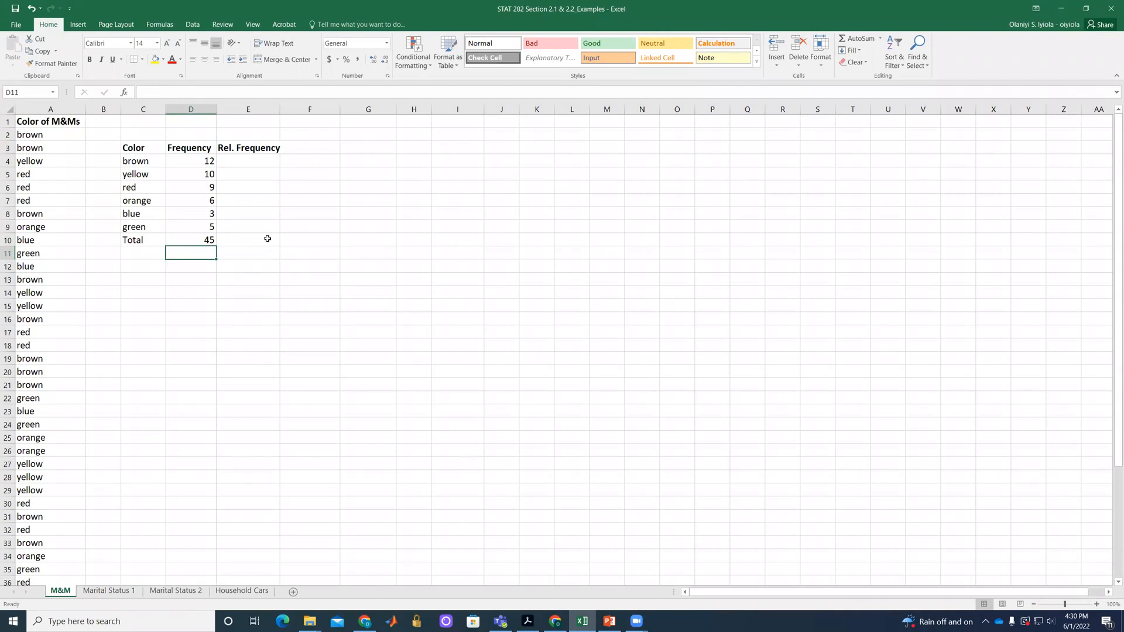
# Enter the formula =12/45 in cell E4 as the relative frequency of brown.
pyautogui.click(248, 170)
pyautogui.click(240, 157)
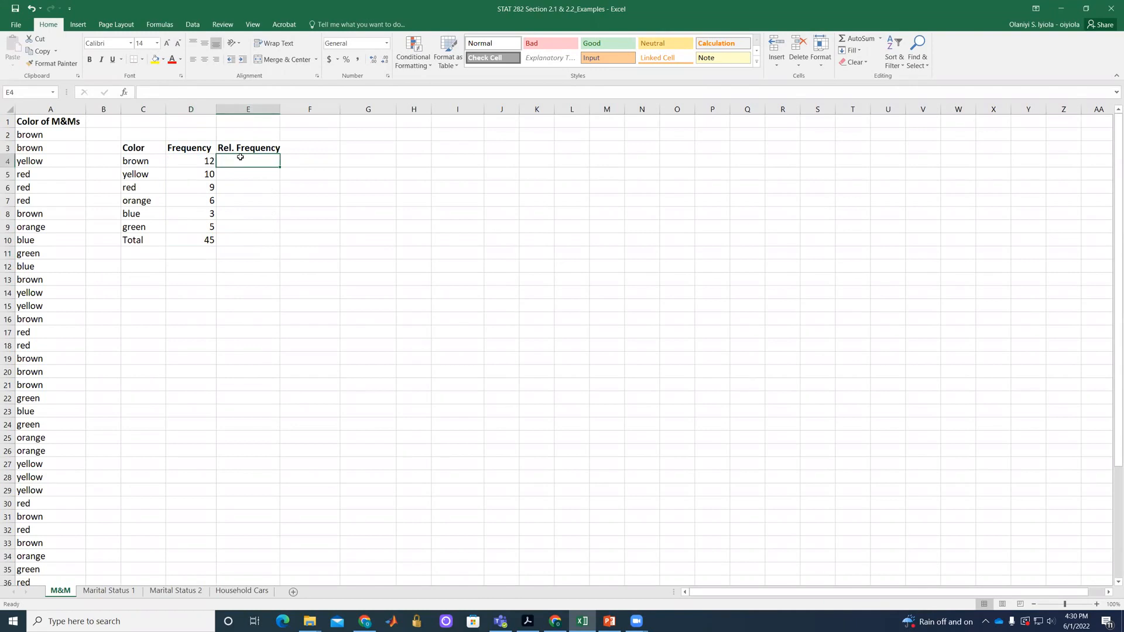
pyautogui.write('=')
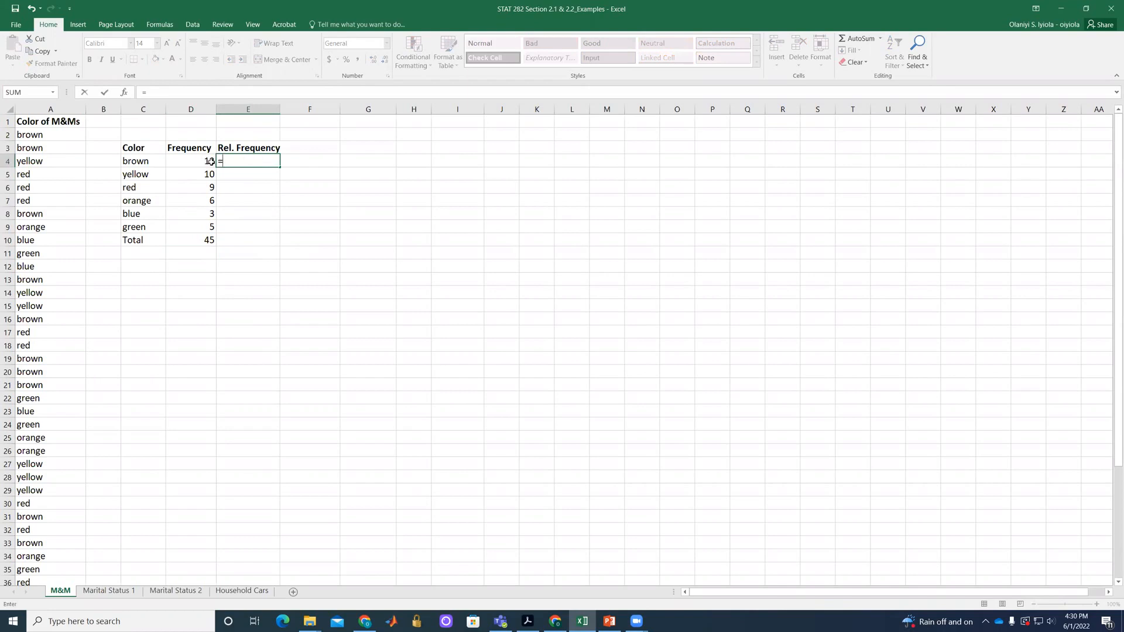
pyautogui.write('12/45')
pyautogui.press('Return')
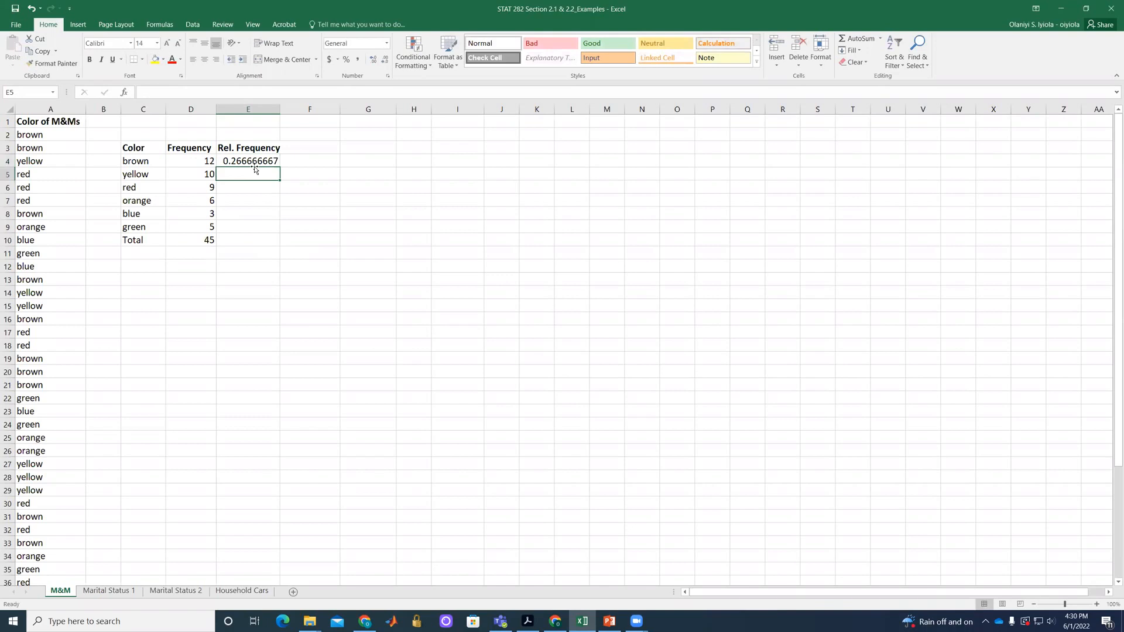
# Replace the typed numbers in cell E4's formula with cell references so it reads =D4/D10.
pyautogui.click(260, 161)
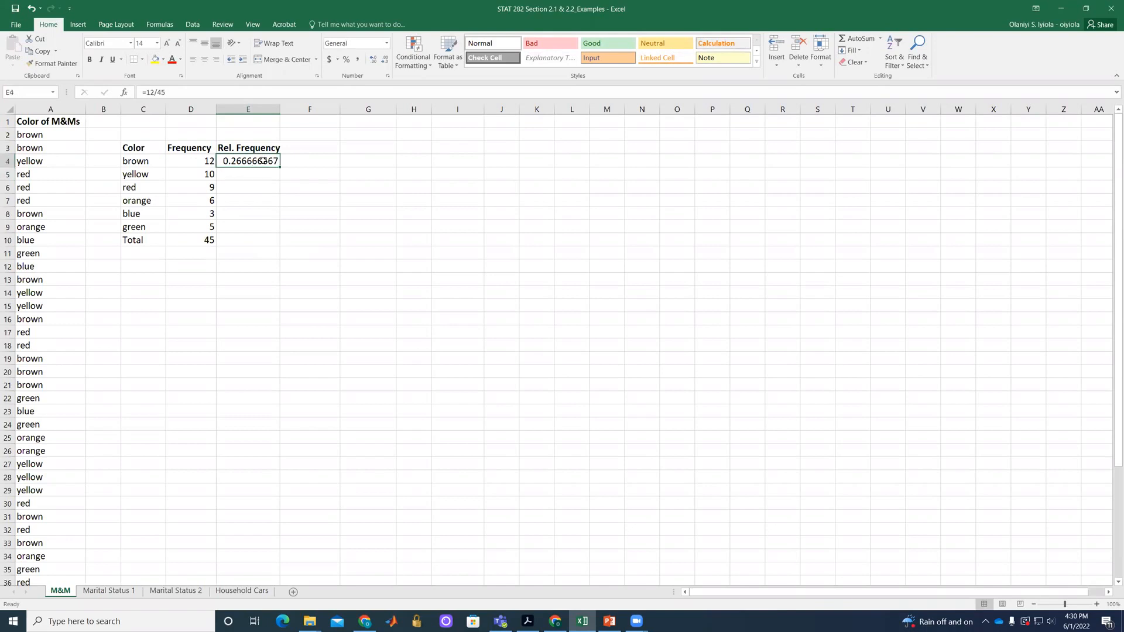
pyautogui.doubleClick(276, 161)
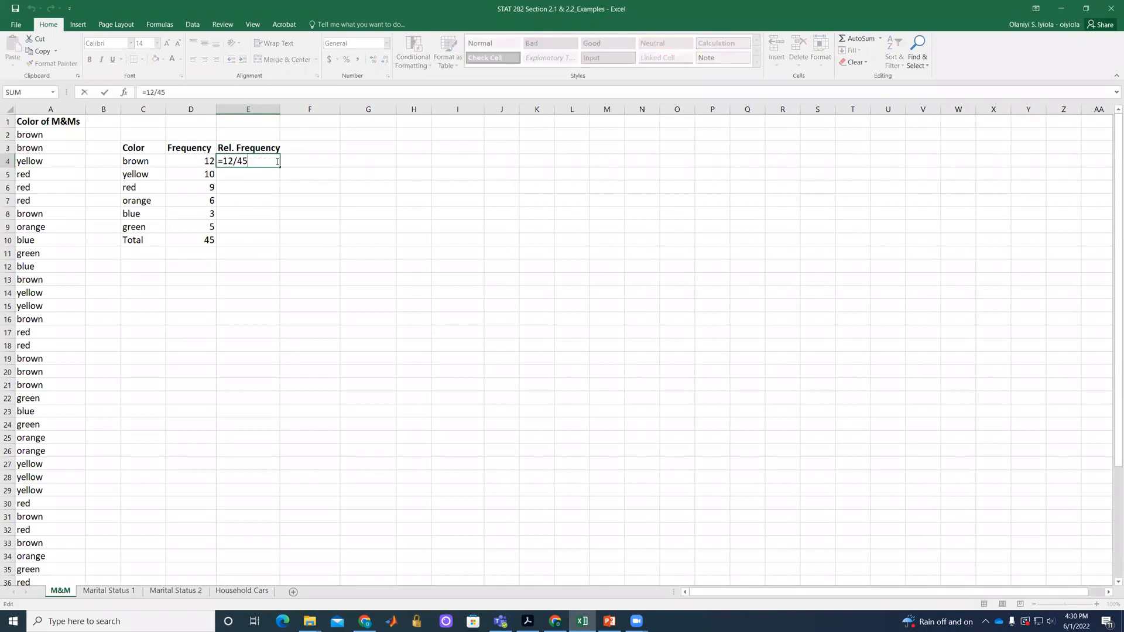
pyautogui.press('BackSpace')
pyautogui.press('BackSpace')
pyautogui.press('BackSpace')
pyautogui.press('BackSpace')
pyautogui.press('BackSpace')
pyautogui.click(190, 161)
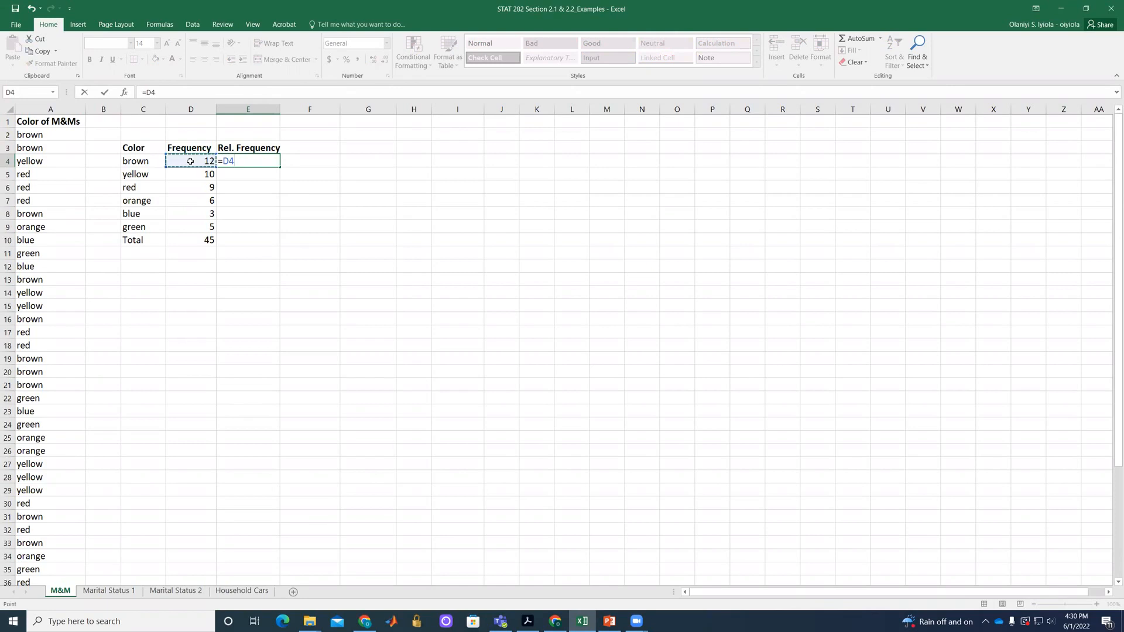
pyautogui.write('/')
pyautogui.click(202, 240)
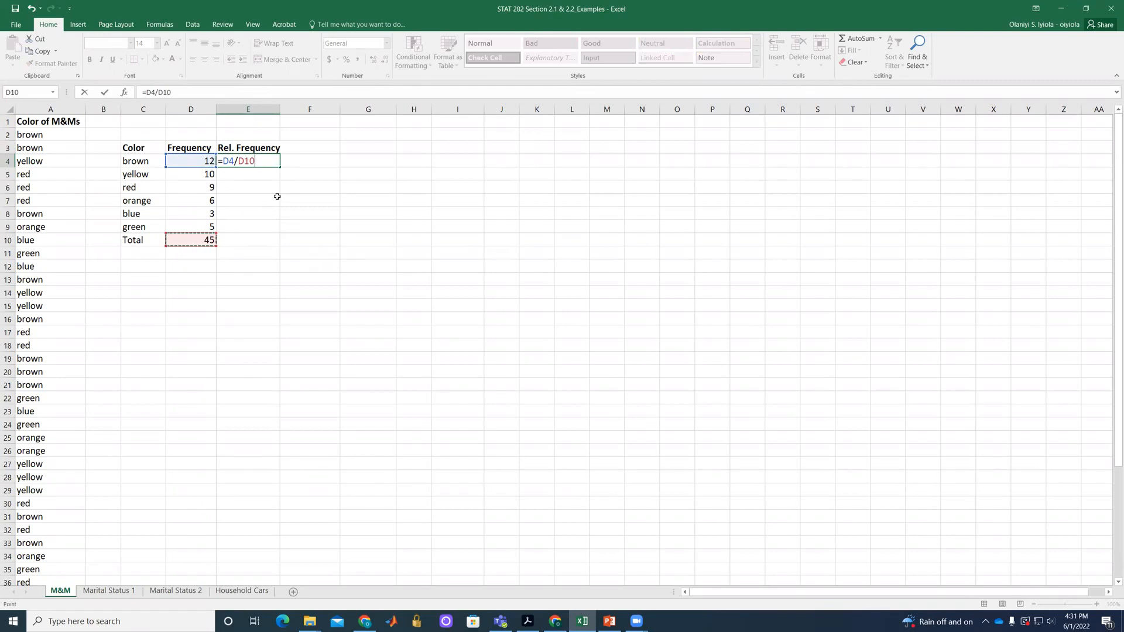
# Make the reference to the total absolute in cell E4's formula so it reads =D4/$D$10.
pyautogui.click(240, 162)
pyautogui.write('$')
pyautogui.click(252, 162)
pyautogui.write('$')
pyautogui.press('Return')
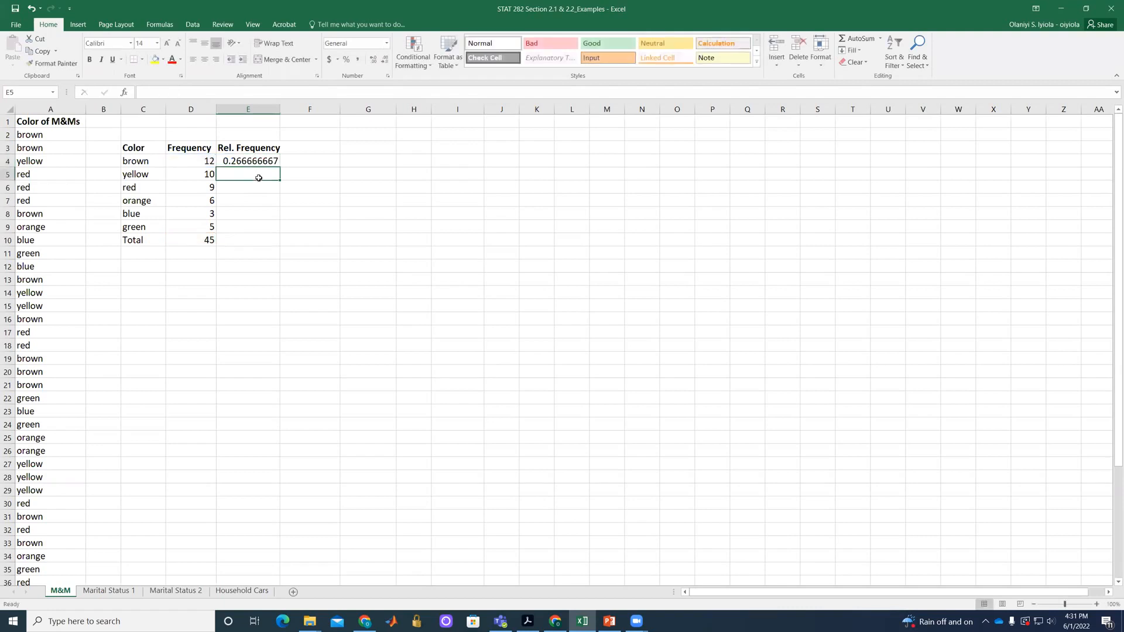
# Fill the relative frequency formula from E4 down through E9 and check the copied formulas in E5 and E6.
pyautogui.click(264, 165)
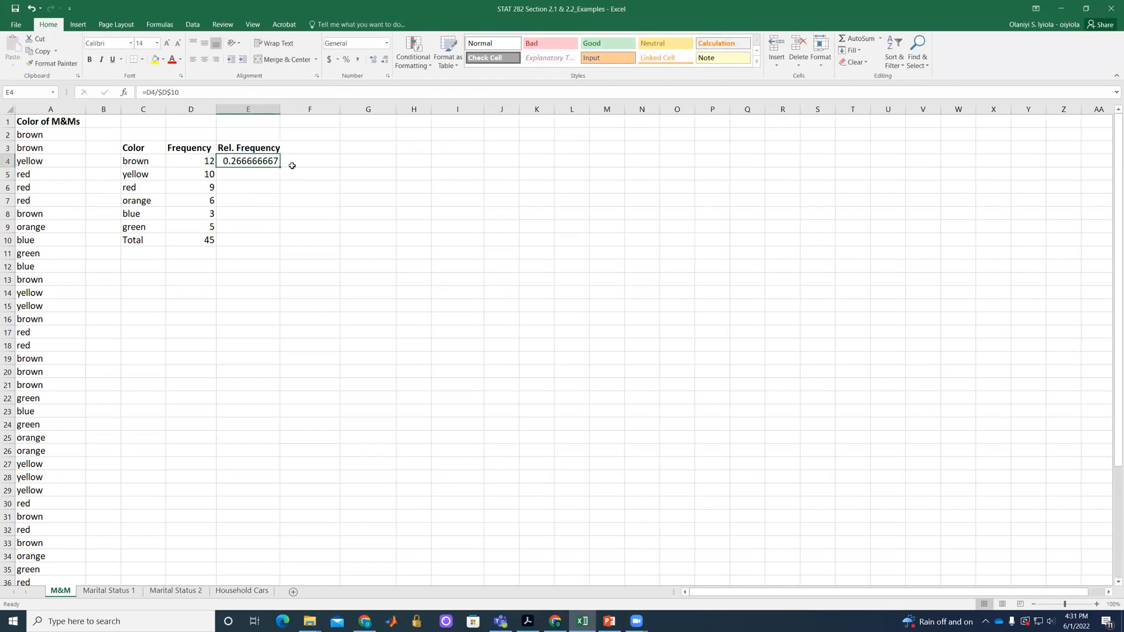
pyautogui.moveTo(279, 167); pyautogui.dragTo(275, 239)
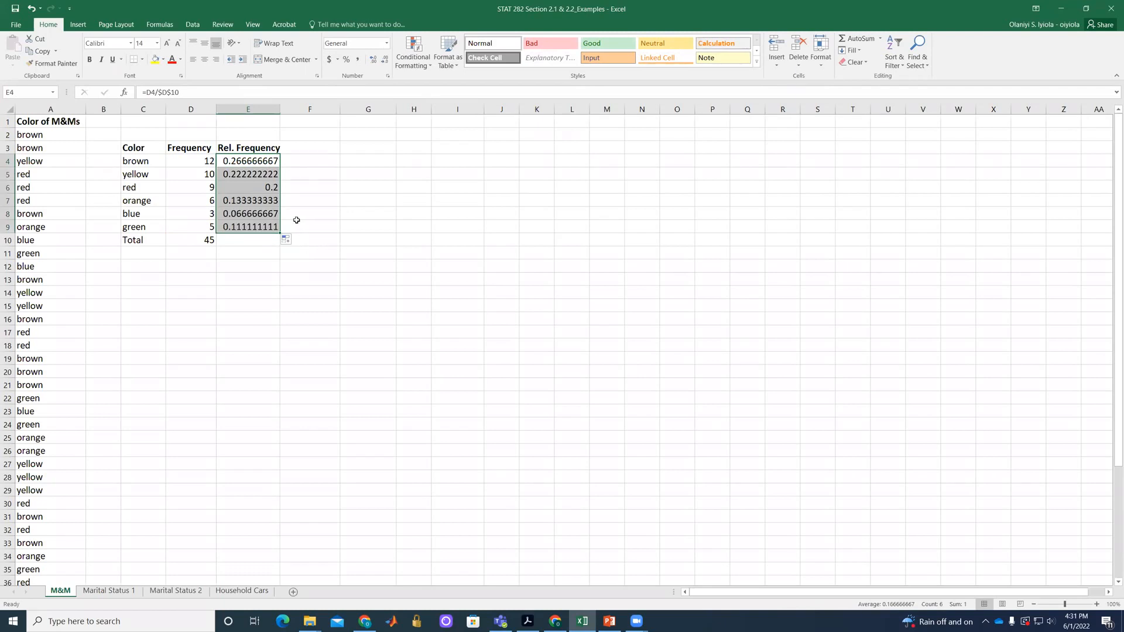
pyautogui.moveTo(262, 174); pyautogui.dragTo(261, 186)
pyautogui.doubleClick(262, 173)
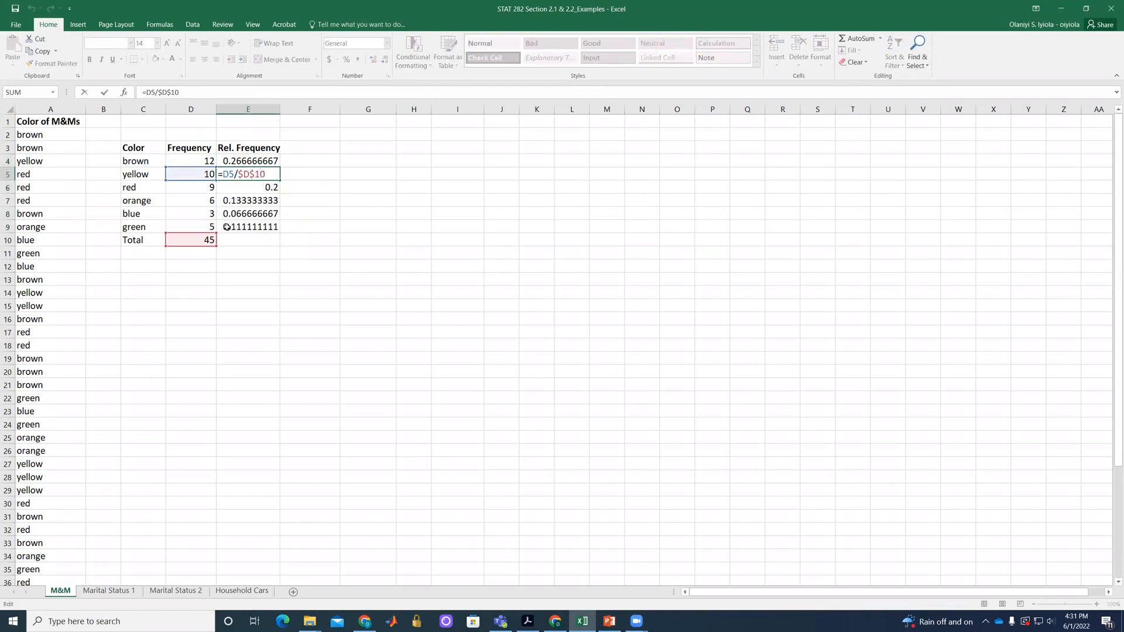
pyautogui.doubleClick(270, 186)
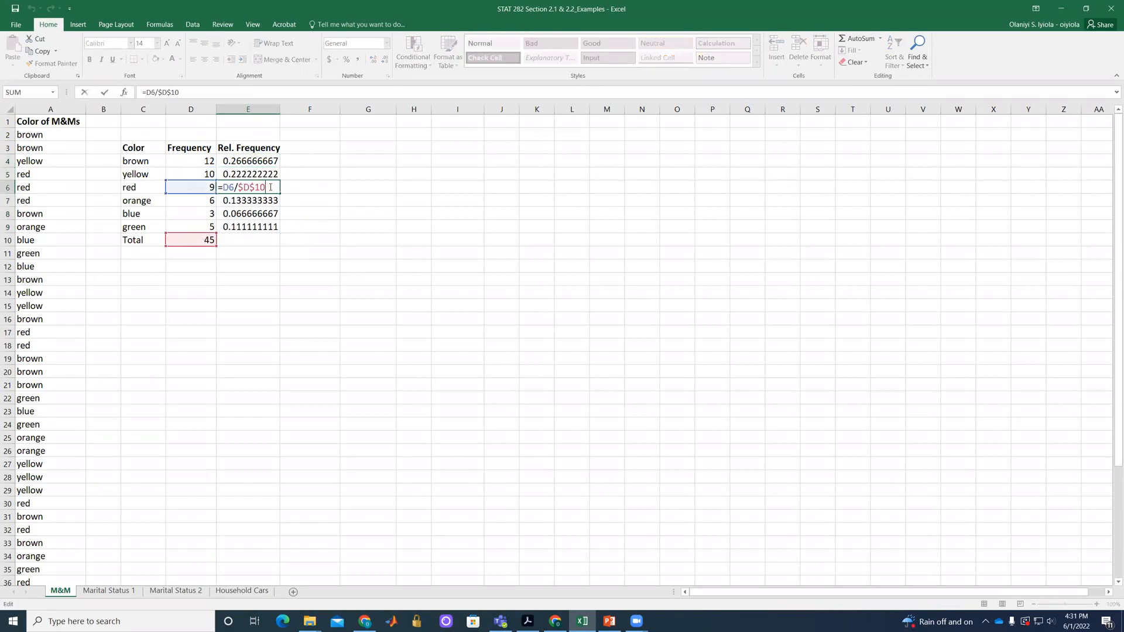
pyautogui.click(314, 221)
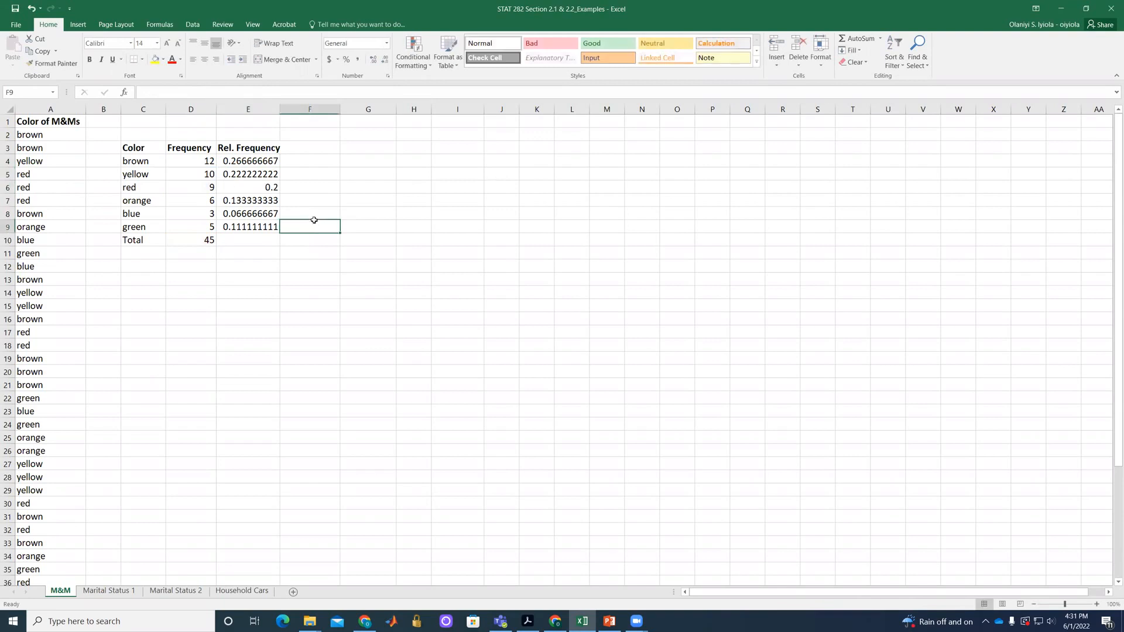
# Enter the formula =SUM(E4:E9) in cell E10 to total the relative frequencies.
pyautogui.click(257, 241)
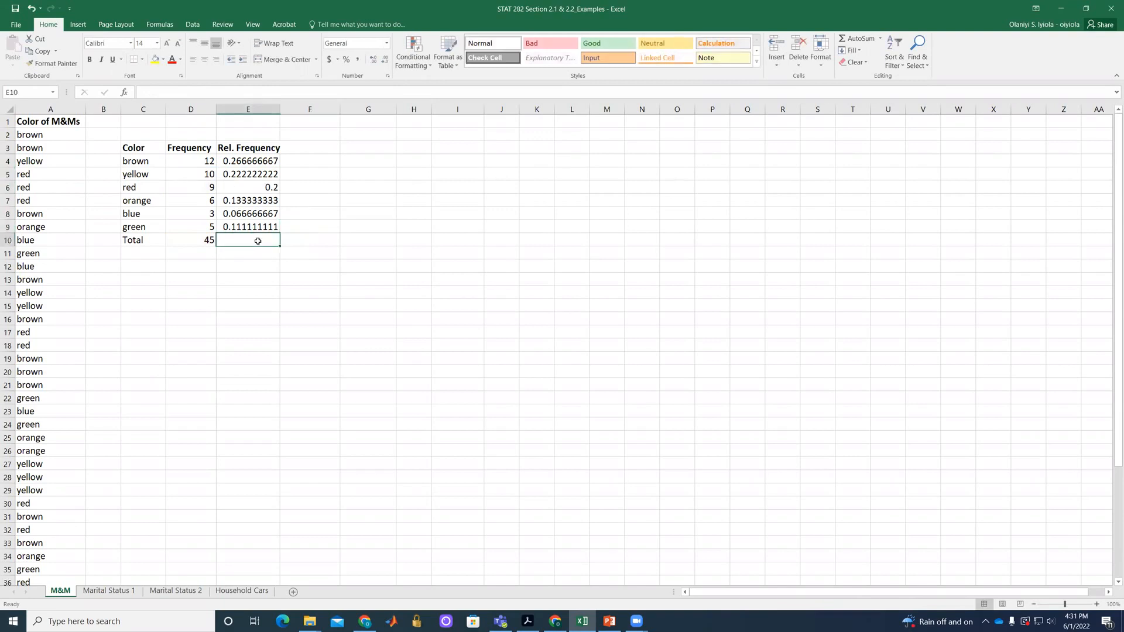
pyautogui.write('=')
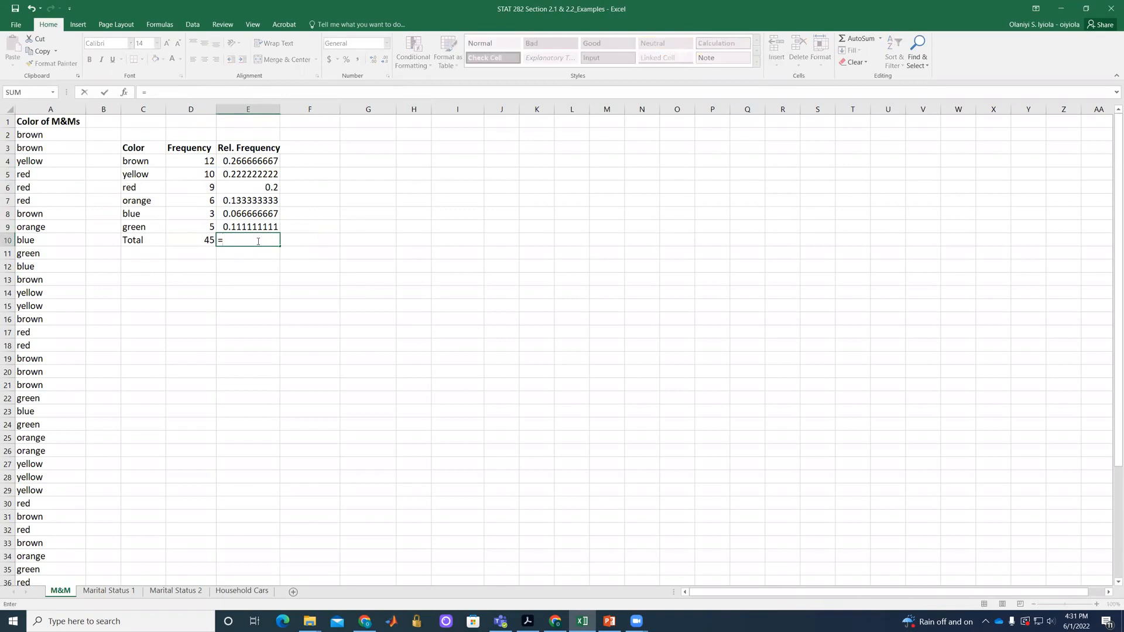
pyautogui.write('SUM(')
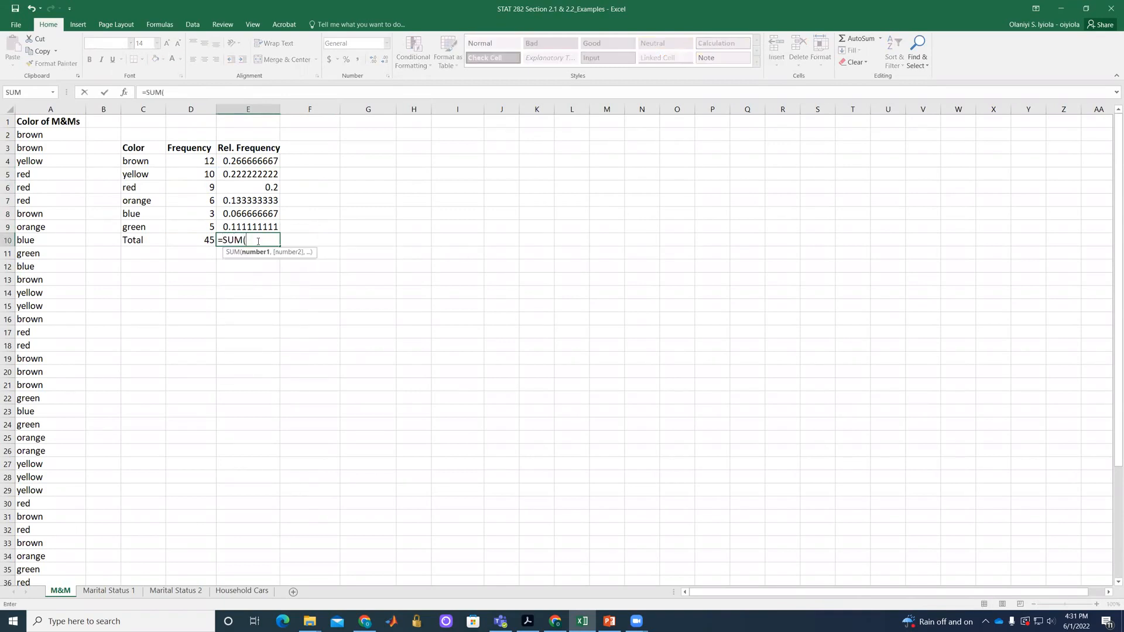
pyautogui.click(240, 162)
pyautogui.moveTo(240, 162); pyautogui.dragTo(241, 225)
pyautogui.write(')')
pyautogui.press('Return')
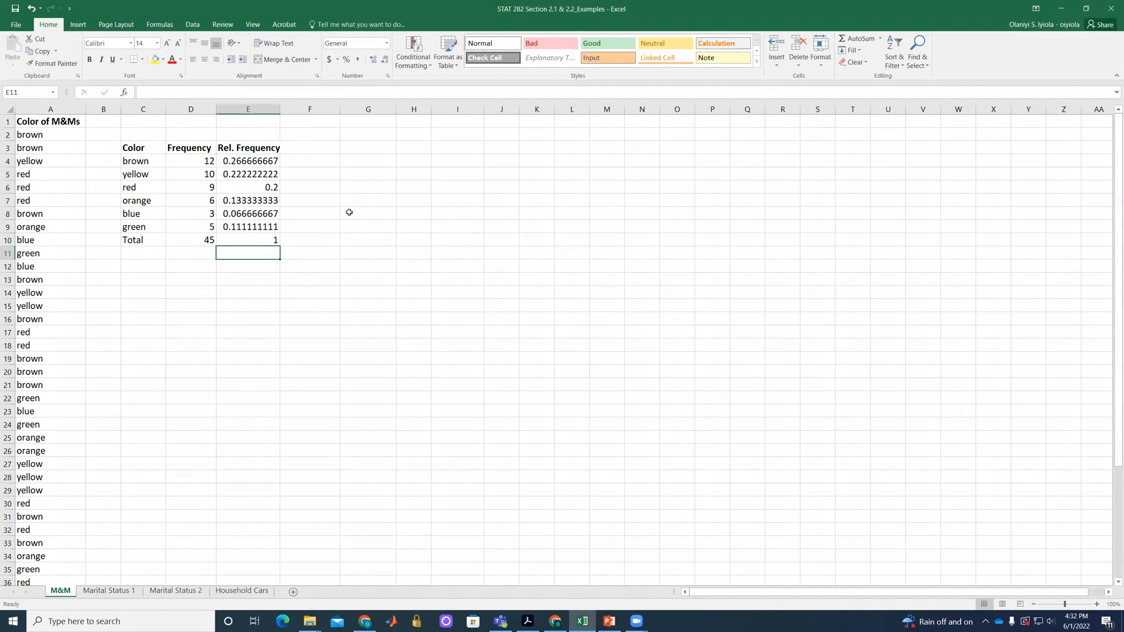
# Insert a clustered column chart of the Color and Frequency data in C3:D9 and place it beside the table.
pyautogui.click(364, 162)
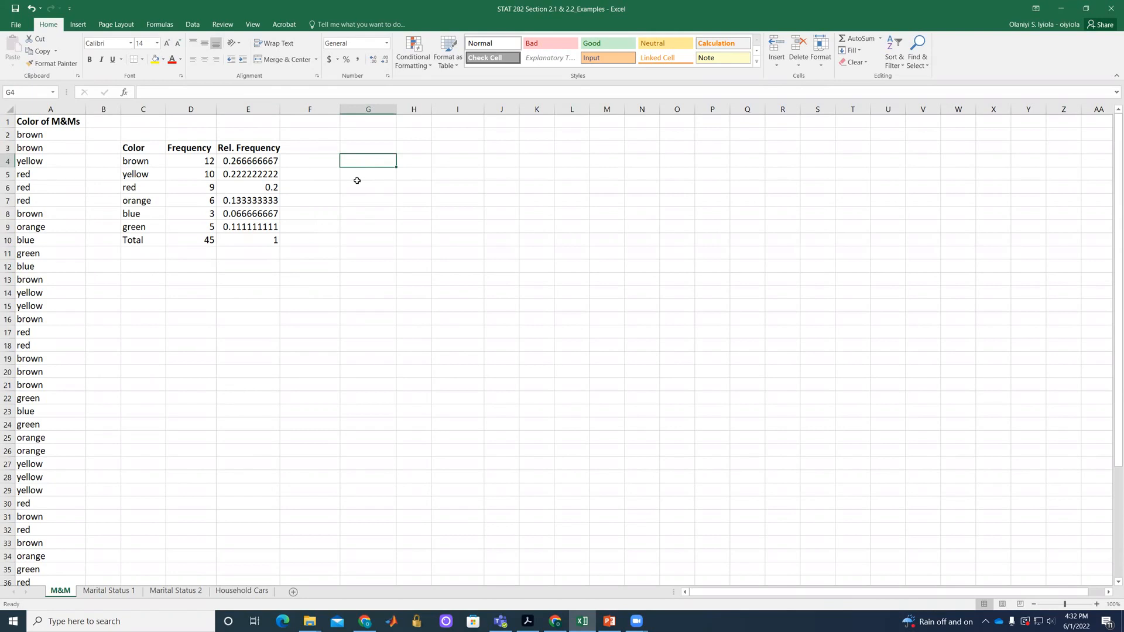
pyautogui.click(140, 149)
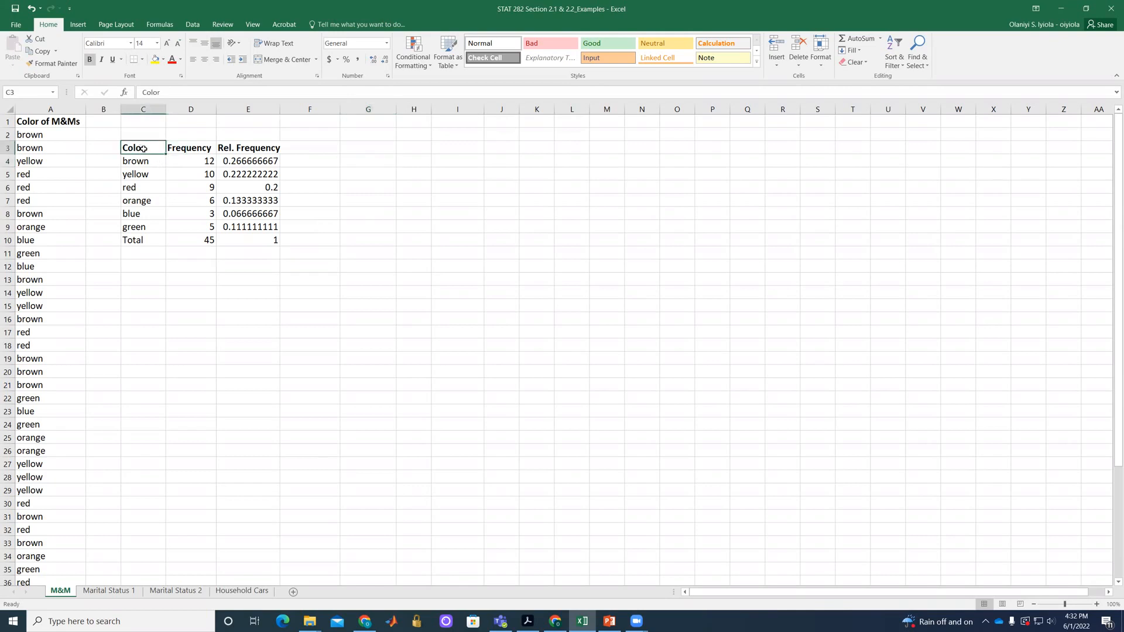
pyautogui.moveTo(146, 149); pyautogui.dragTo(185, 225)
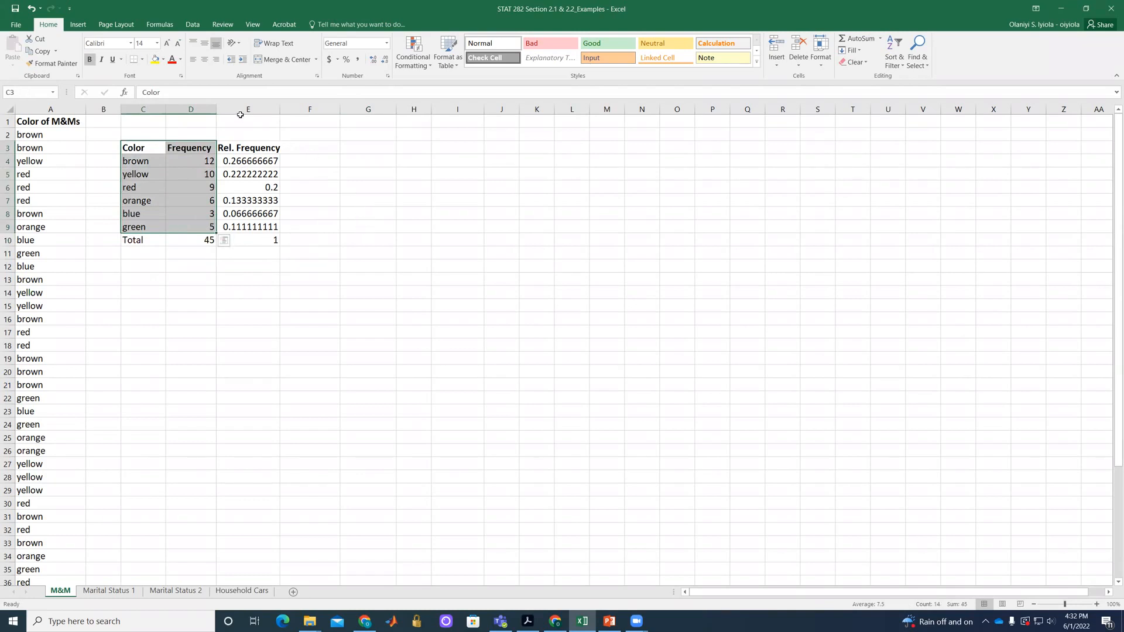
pyautogui.click(76, 25)
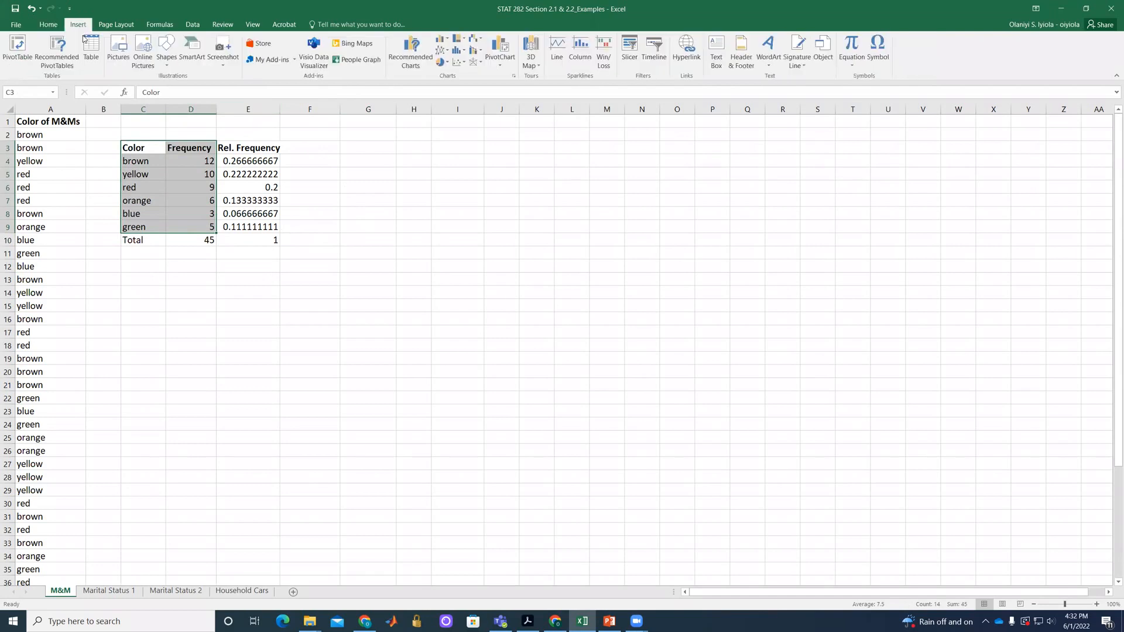
pyautogui.click(444, 39)
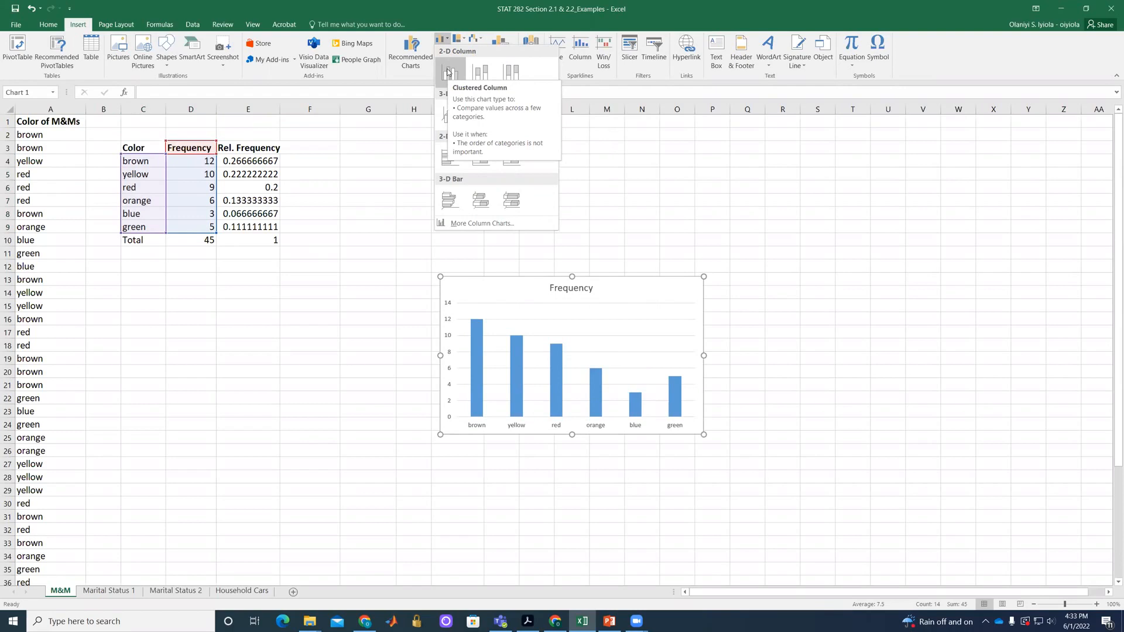
pyautogui.click(448, 73)
pyautogui.moveTo(525, 285); pyautogui.dragTo(455, 154)
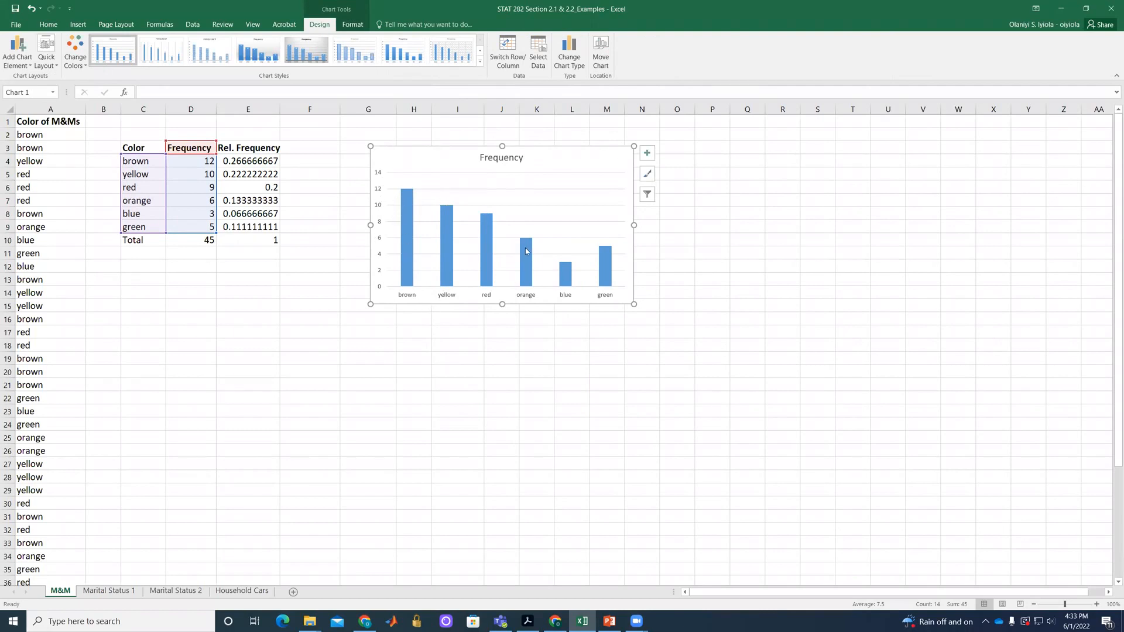
# Change the frequency chart's title to "Colof of M&Ms".
pyautogui.moveTo(524, 275)
pyautogui.doubleClick(493, 160)
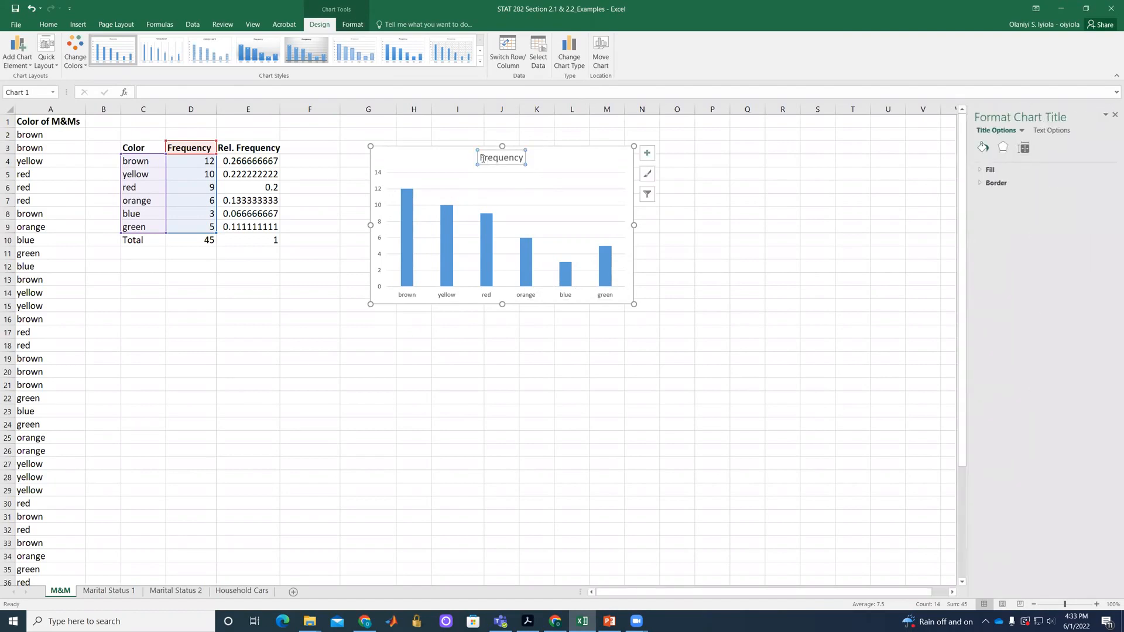
pyautogui.doubleClick(481, 158)
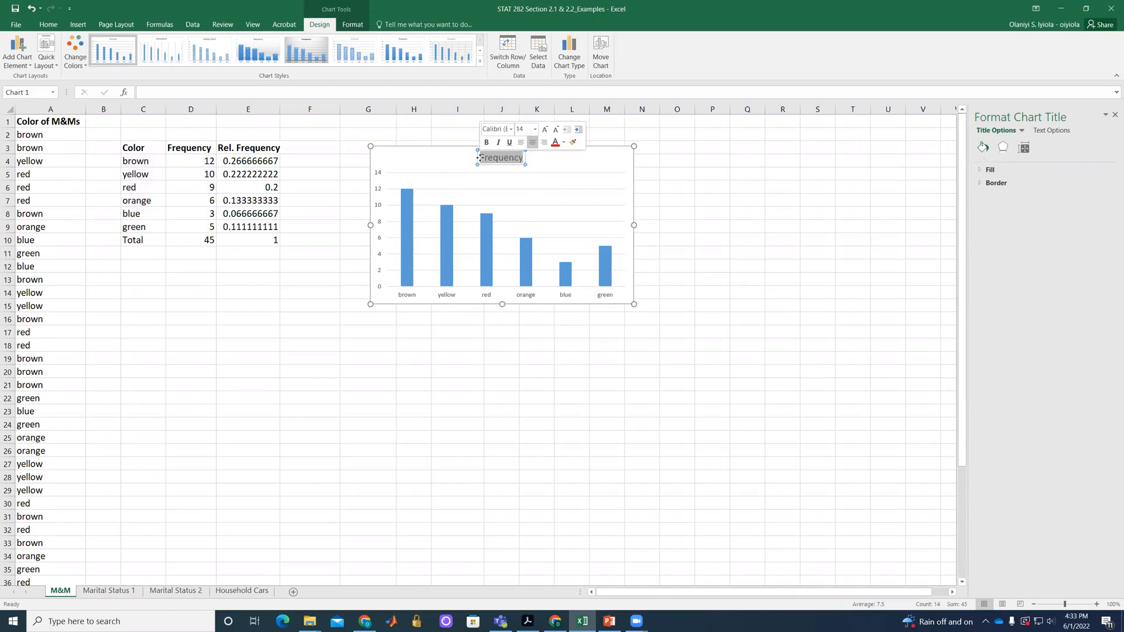
pyautogui.write('Colo')
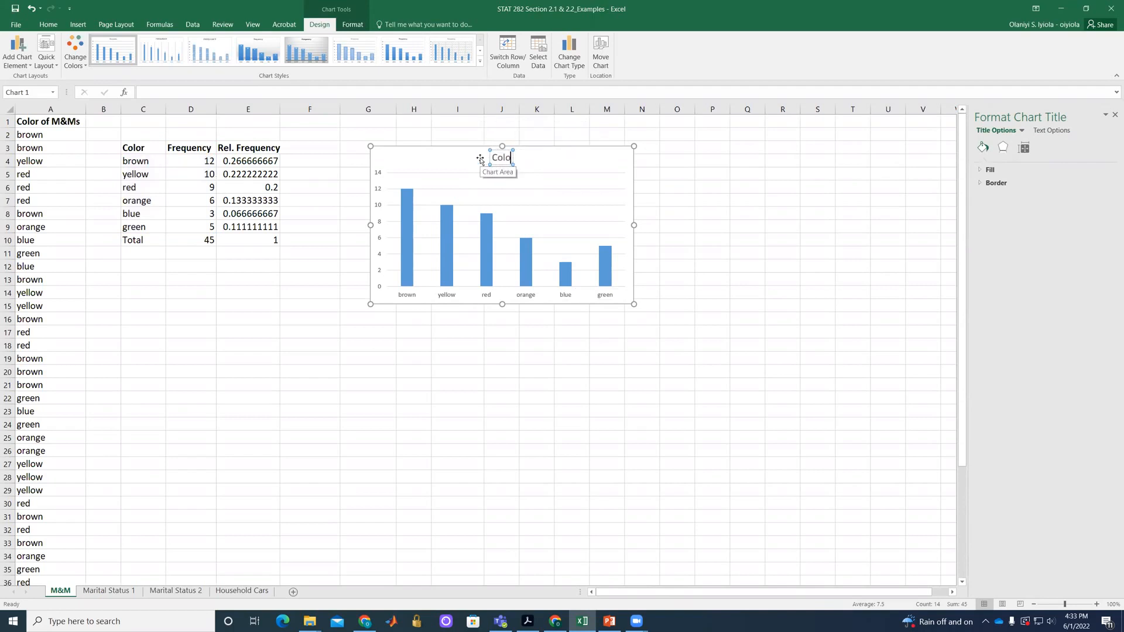
pyautogui.write('f of M&')
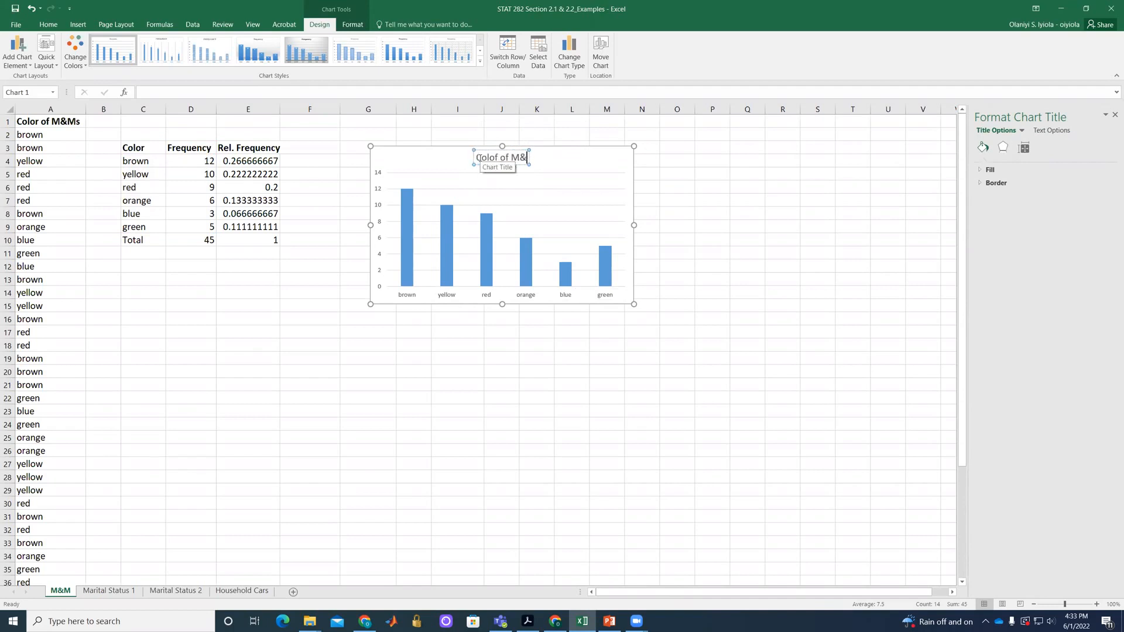
pyautogui.write('Ms')
pyautogui.click(593, 162)
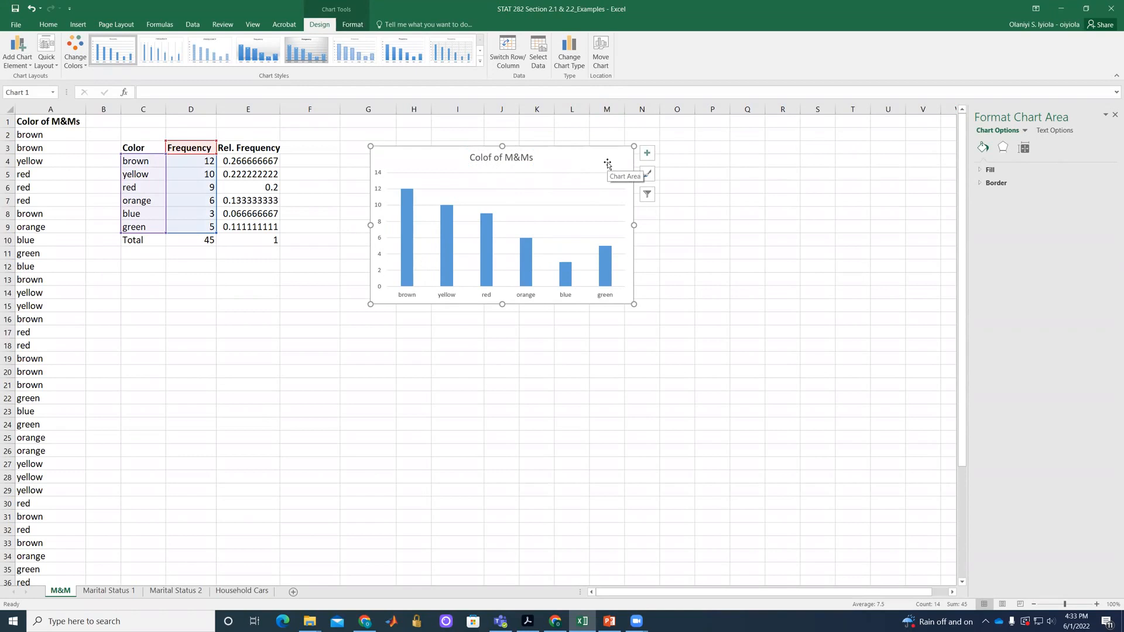
# Add axis titles to the frequency chart and name the horizontal axis "Color".
pyautogui.click(646, 156)
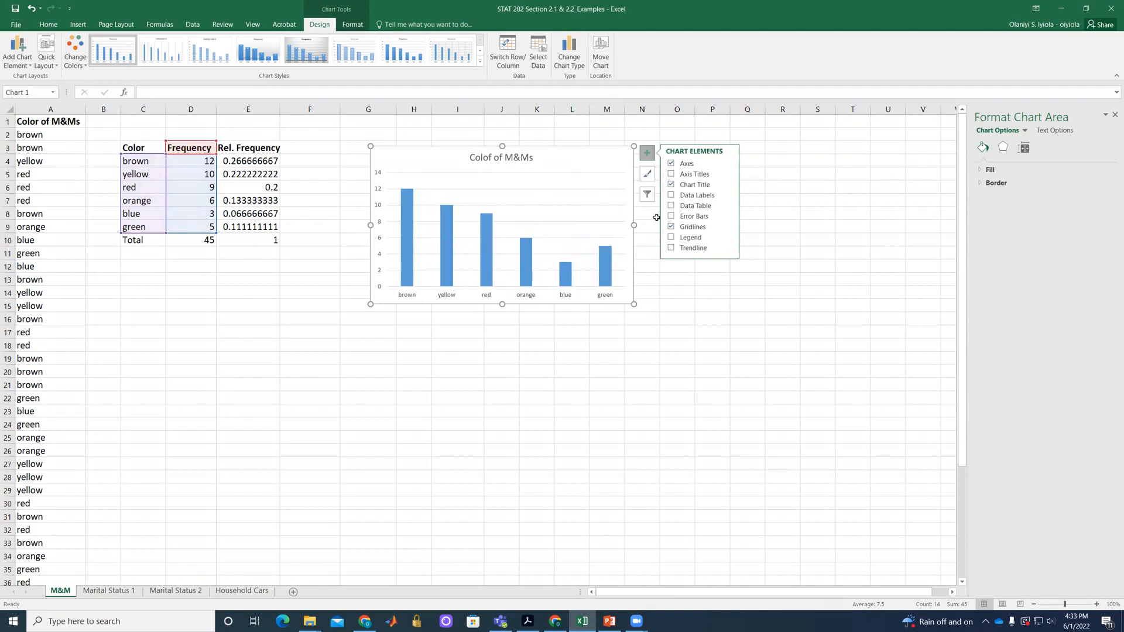
pyautogui.click(671, 173)
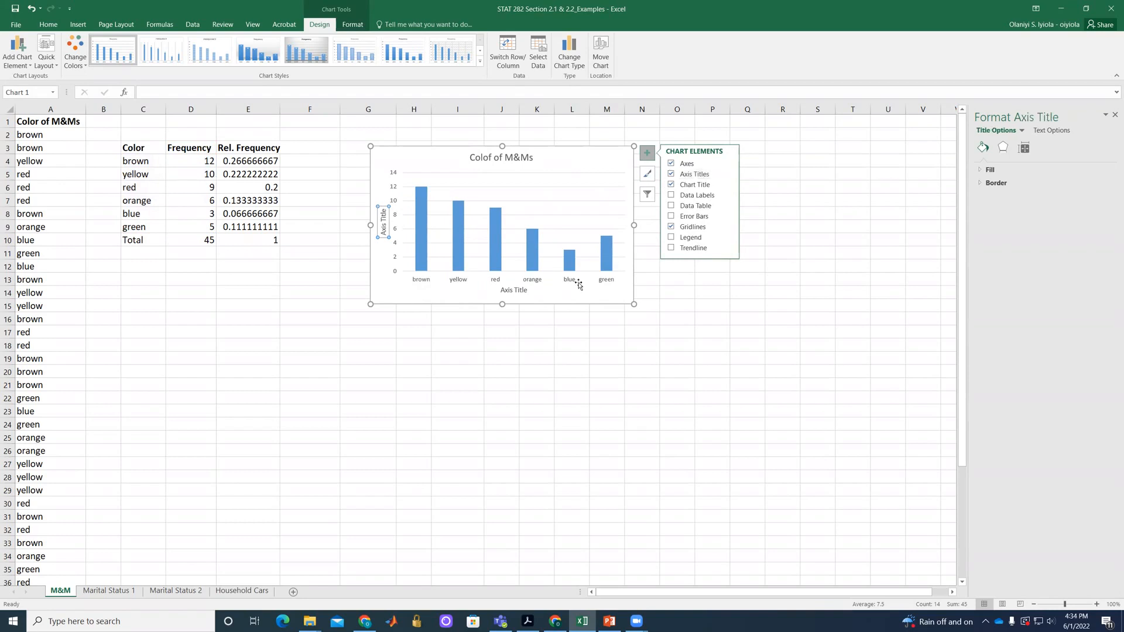
pyautogui.click(515, 289)
pyautogui.moveTo(515, 290); pyautogui.dragTo(498, 291)
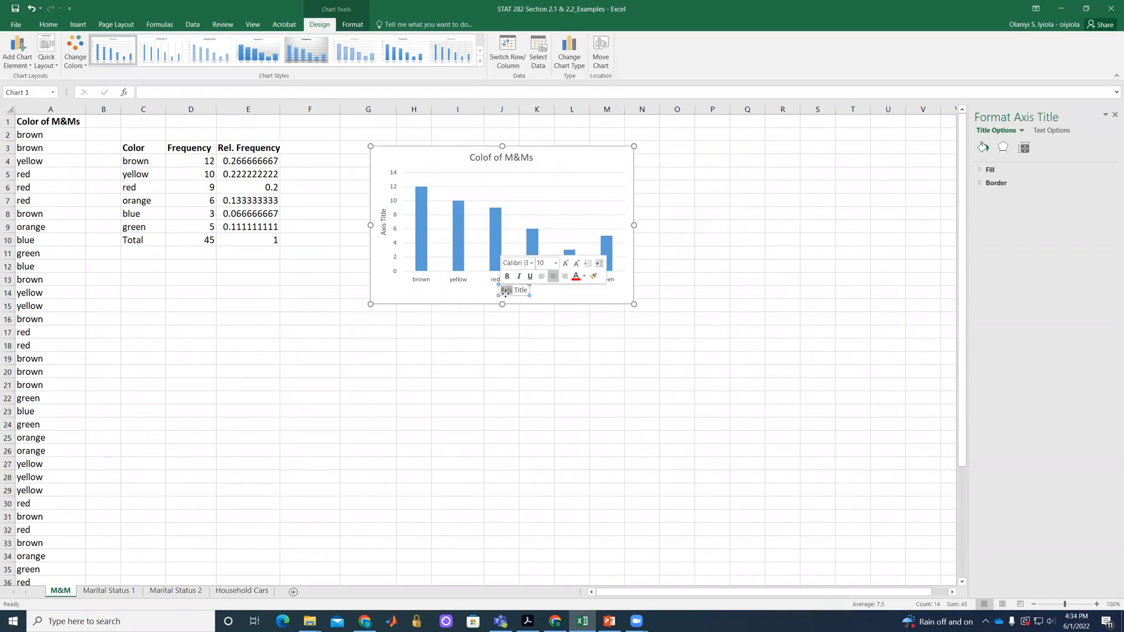
pyautogui.write('Colo')
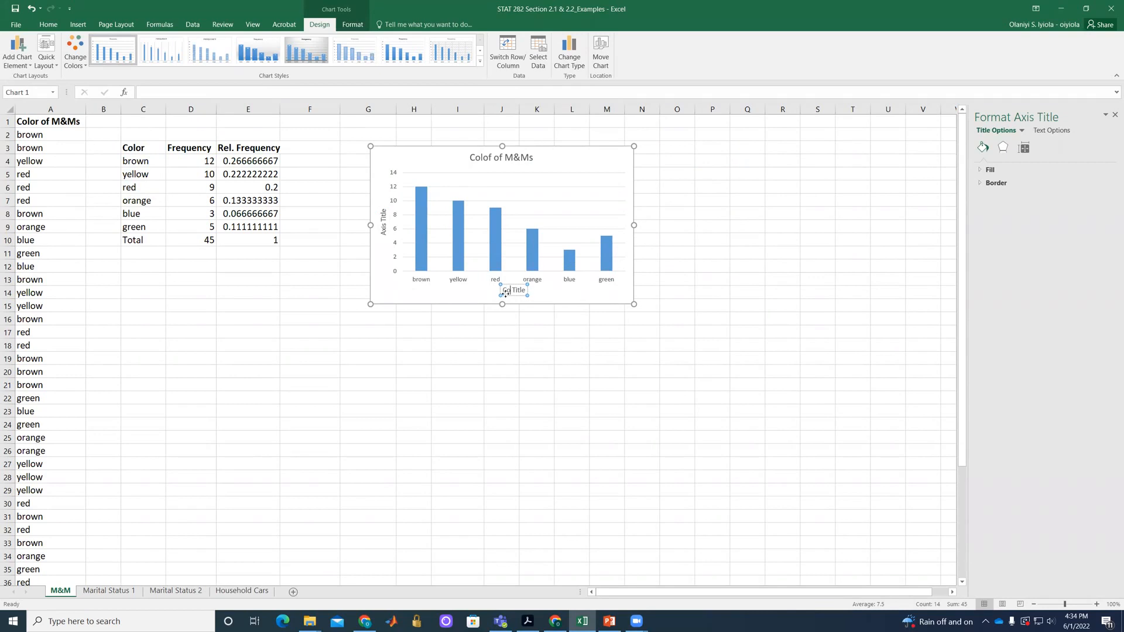
pyautogui.write('r')
pyautogui.press('Delete')
pyautogui.press('Delete')
pyautogui.press('Delete')
pyautogui.press('Delete')
pyautogui.press('Delete')
pyautogui.press('Delete')
pyautogui.click(472, 299)
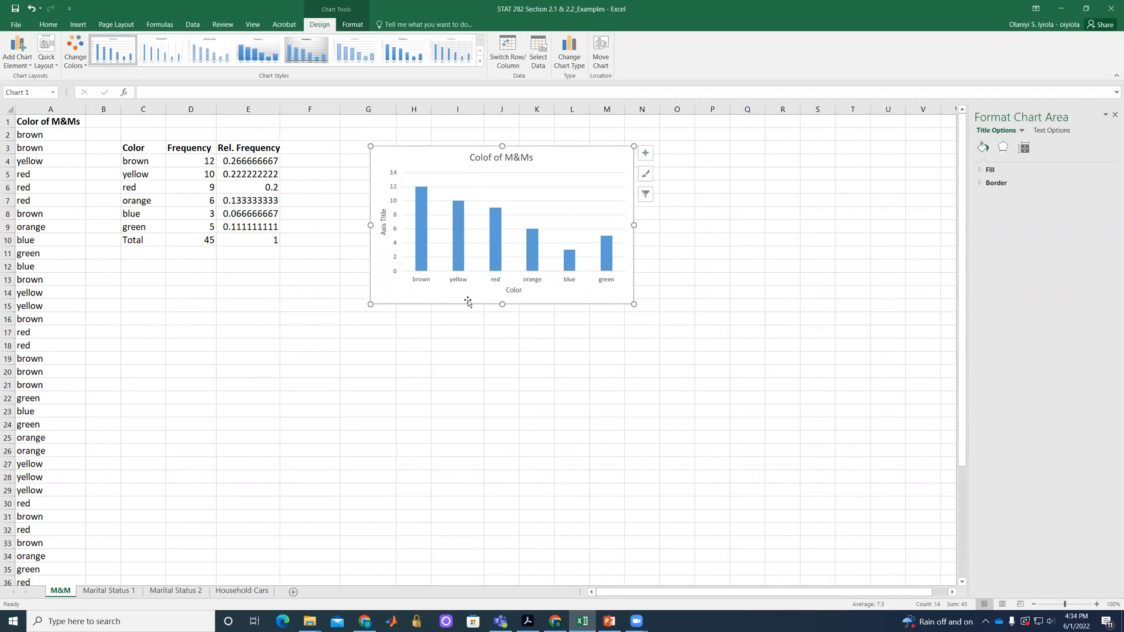
# Name the frequency chart's vertical axis "Frequency" and move the chart directly below the table.
pyautogui.click(382, 233)
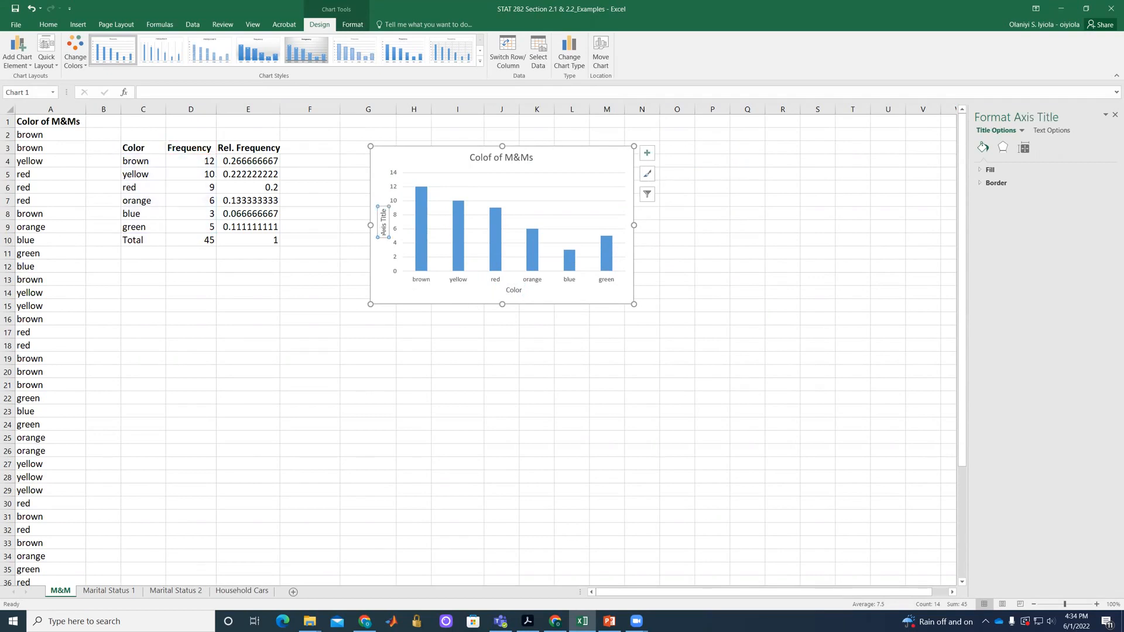
pyautogui.doubleClick(383, 230)
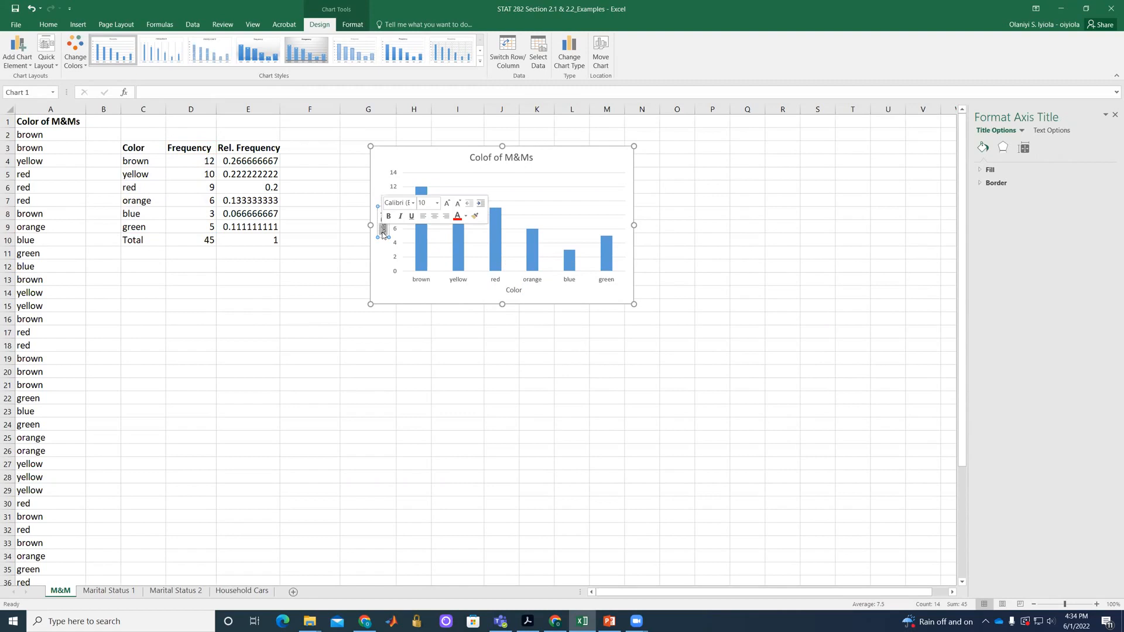
pyautogui.write('Frequency')
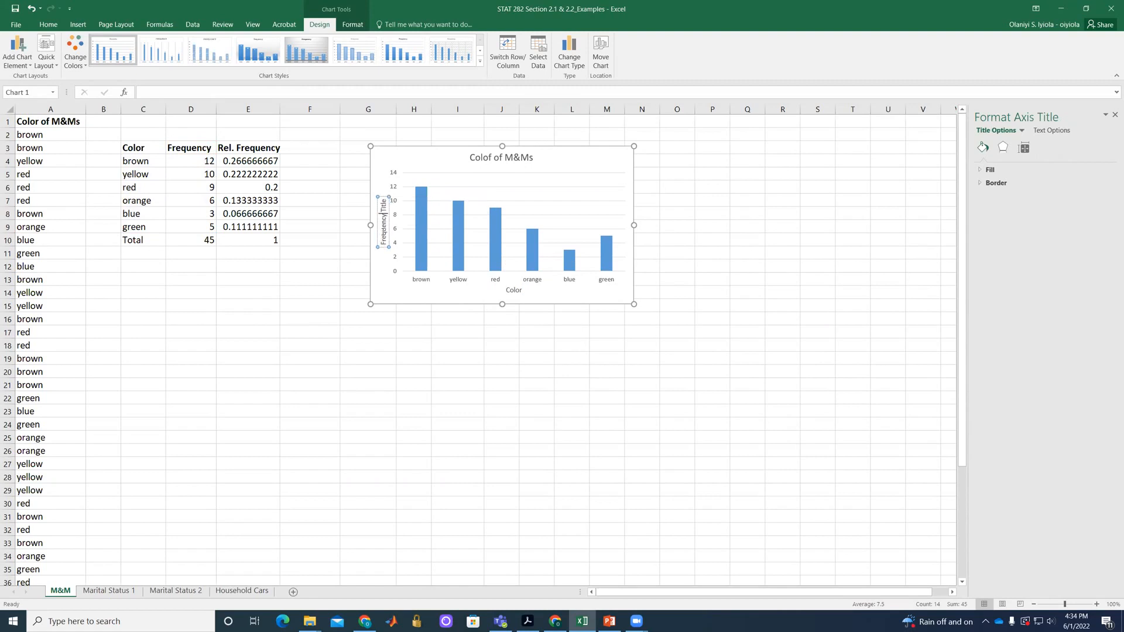
pyautogui.press('Delete')
pyautogui.press('Delete')
pyautogui.press('Delete')
pyautogui.press('Delete')
pyautogui.press('Delete')
pyautogui.press('Delete')
pyautogui.click(595, 156)
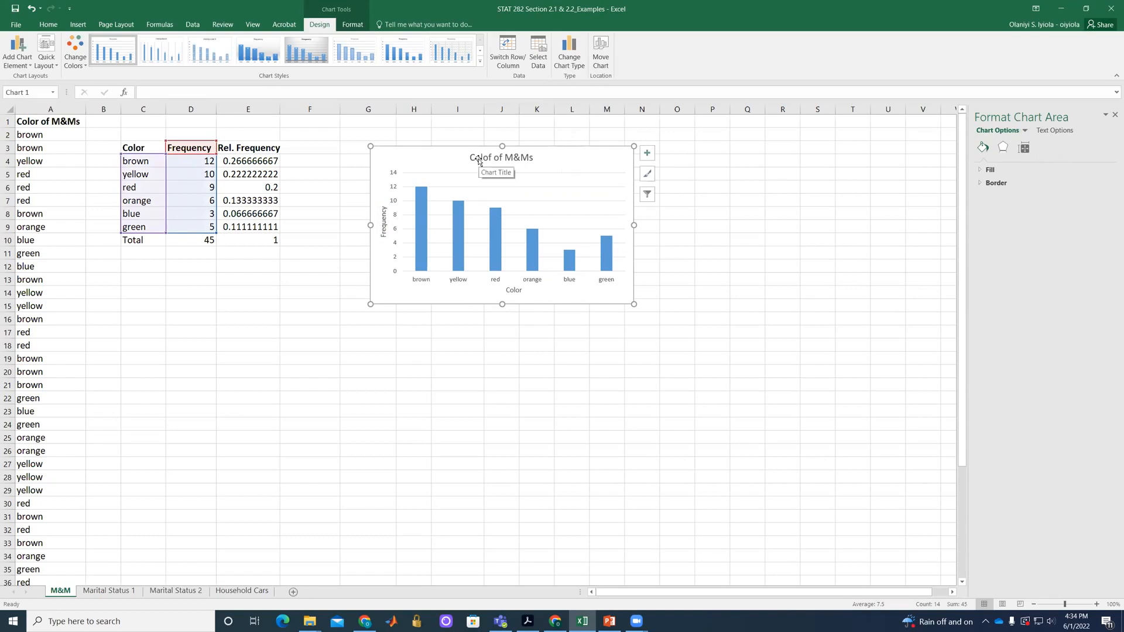
pyautogui.moveTo(560, 155); pyautogui.dragTo(299, 275)
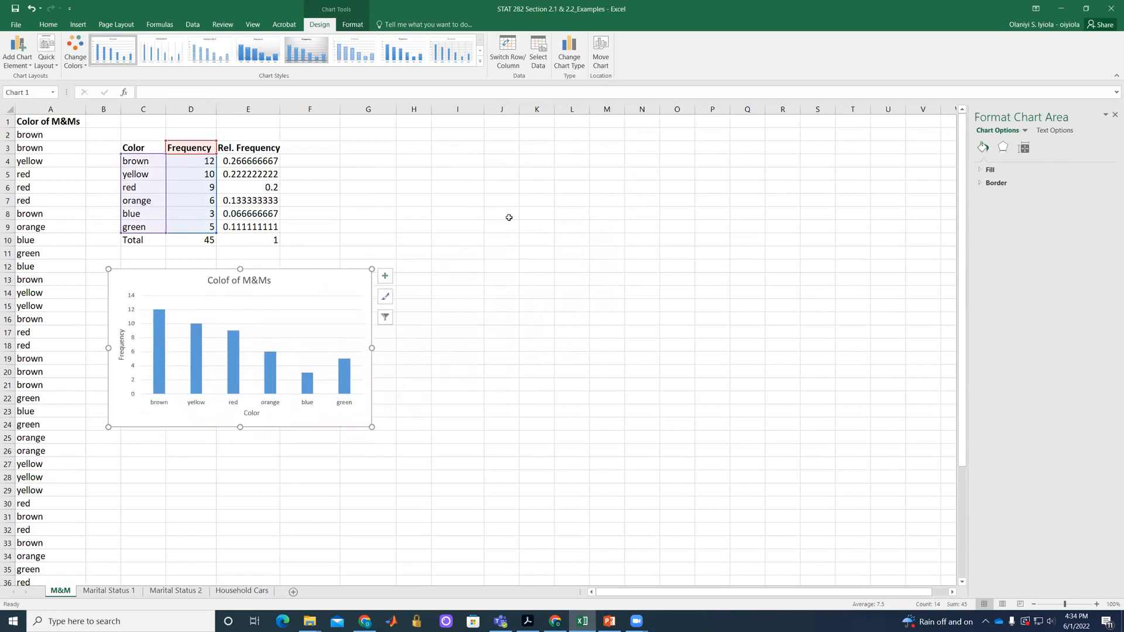
pyautogui.click(512, 218)
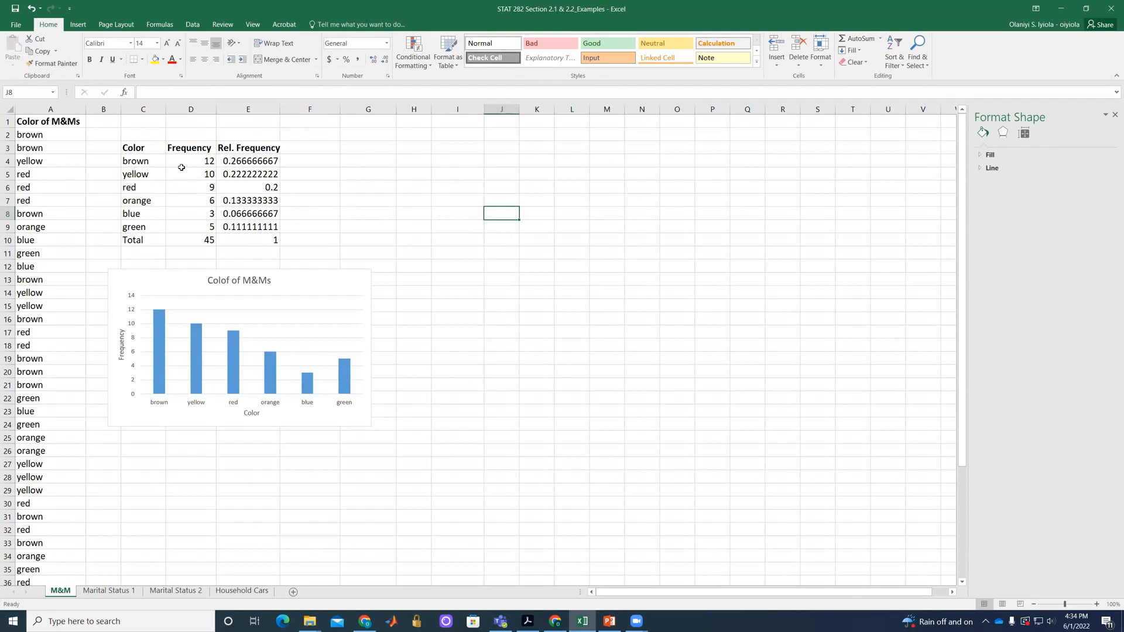
# Insert a clustered column chart from C3:C9 and E3:E9 for the relative frequencies and place it beside the frequency chart.
pyautogui.moveTo(148, 149); pyautogui.dragTo(146, 230)
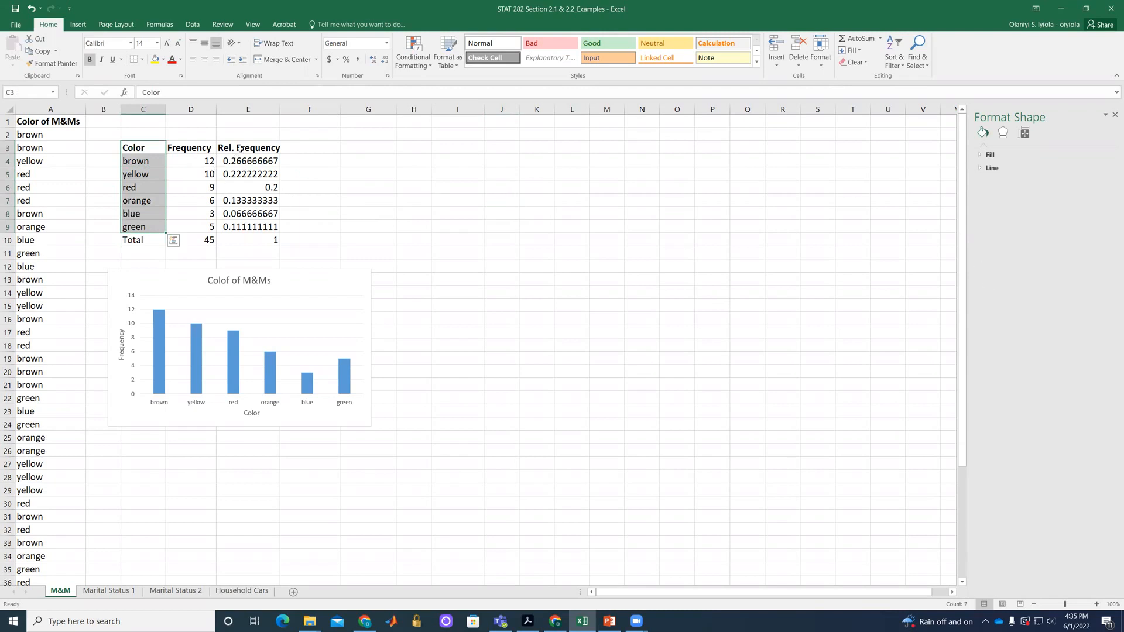
pyautogui.moveTo(240, 148); pyautogui.dragTo(250, 228)
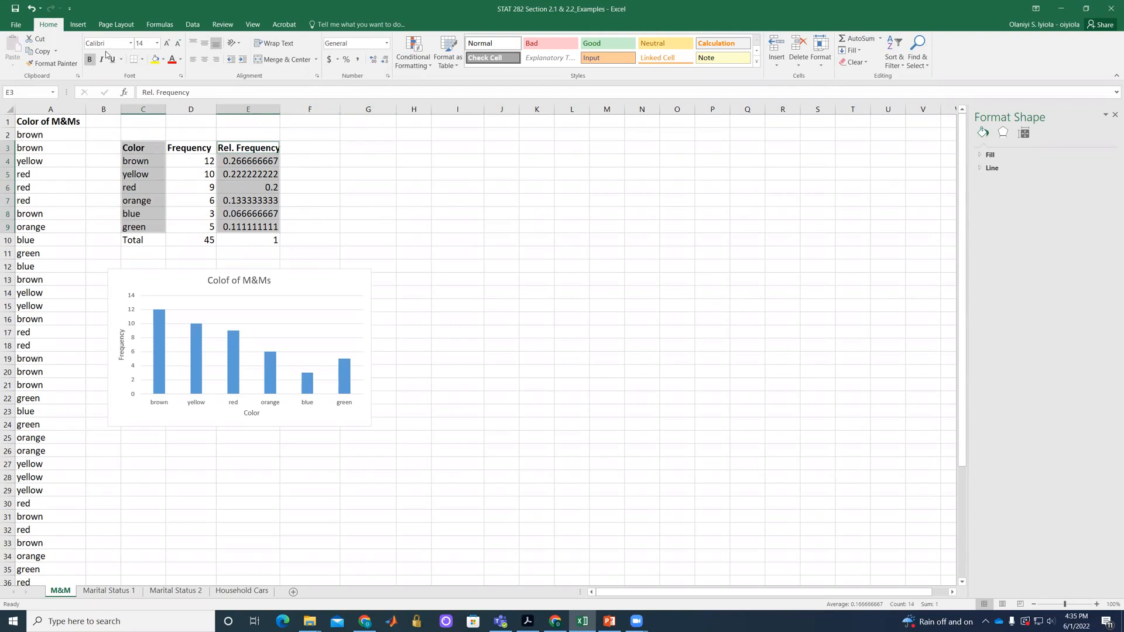
pyautogui.click(78, 24)
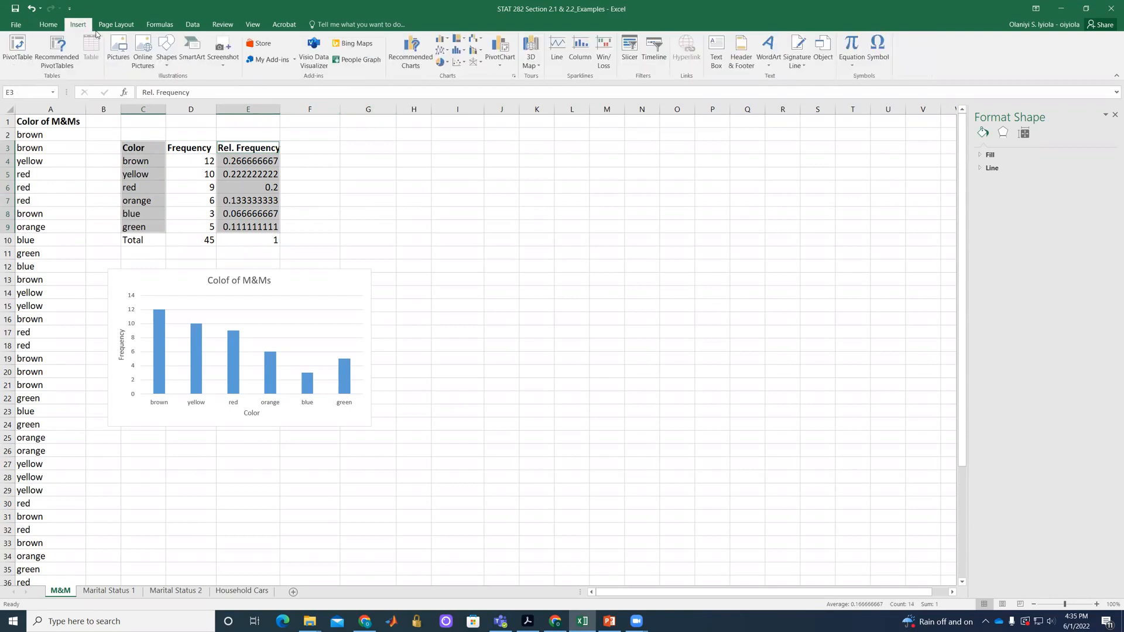
pyautogui.click(443, 42)
pyautogui.click(447, 69)
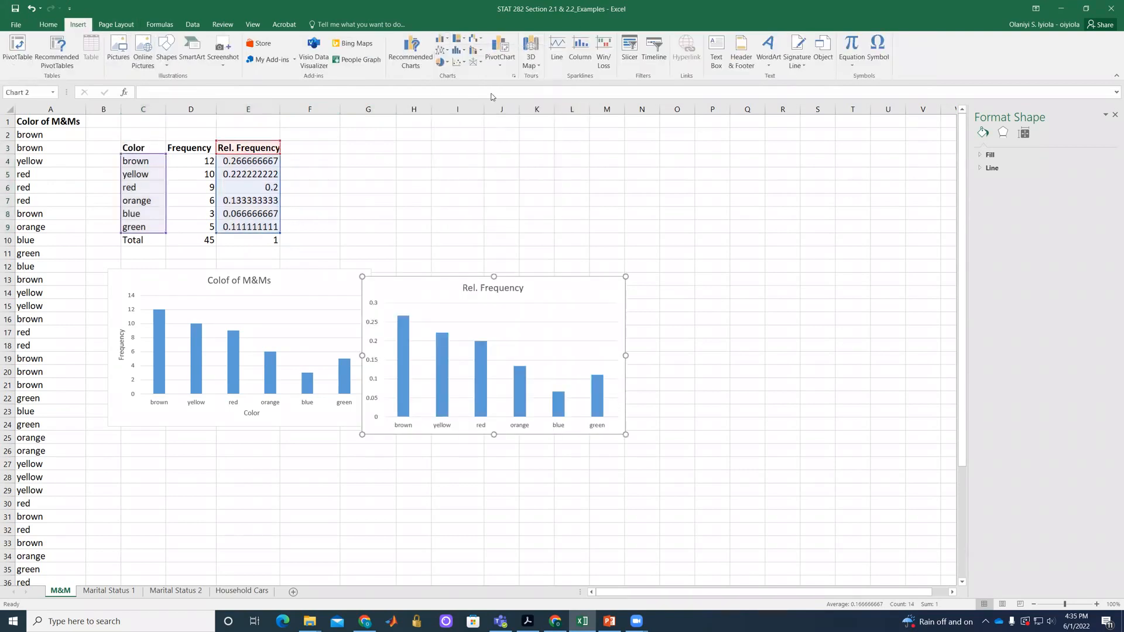
pyautogui.click(464, 272)
pyautogui.moveTo(445, 284); pyautogui.dragTo(479, 275)
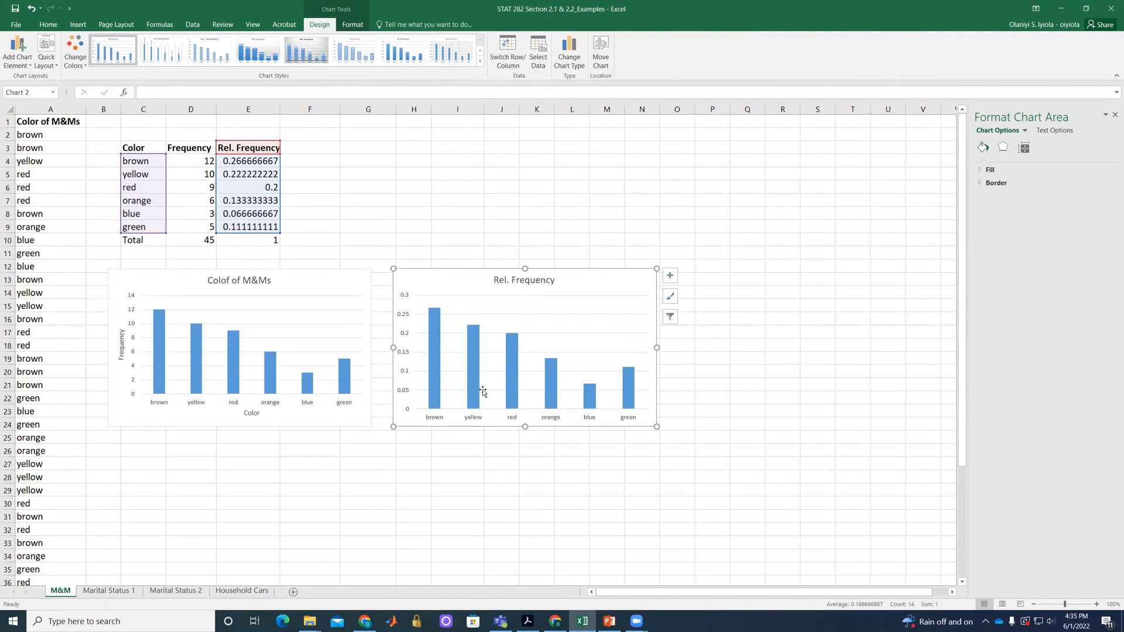
# Change the relative frequency chart's title to "Color of M&Ms Using Rel. Frequency".
pyautogui.moveTo(469, 398)
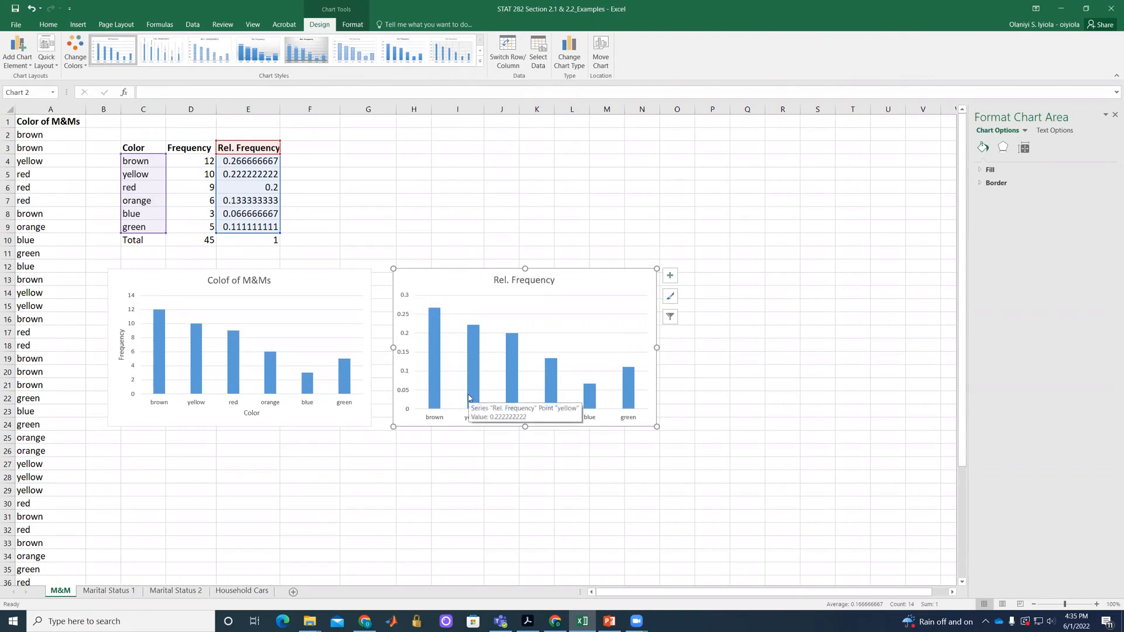
pyautogui.click(509, 283)
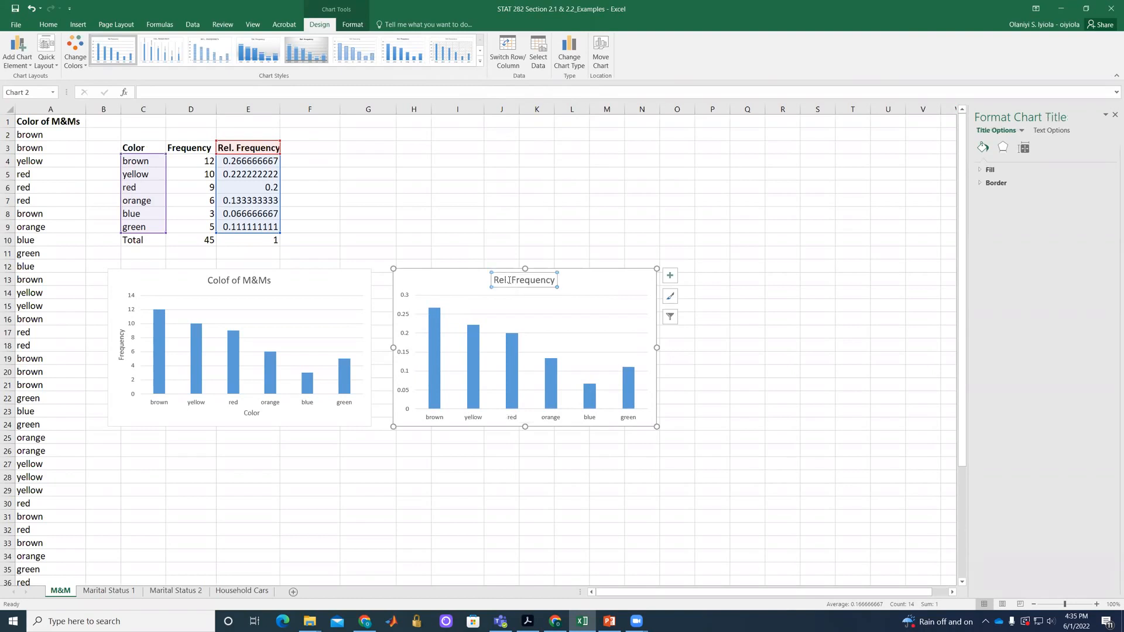
pyautogui.click(496, 280)
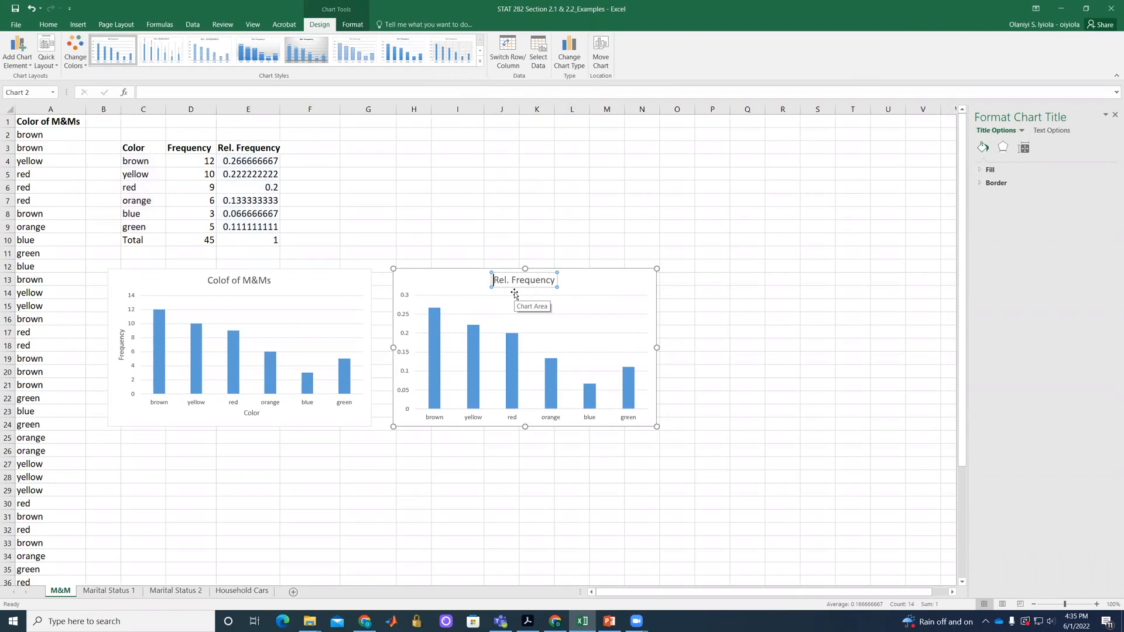
pyautogui.write('C')
pyautogui.write('olor of ')
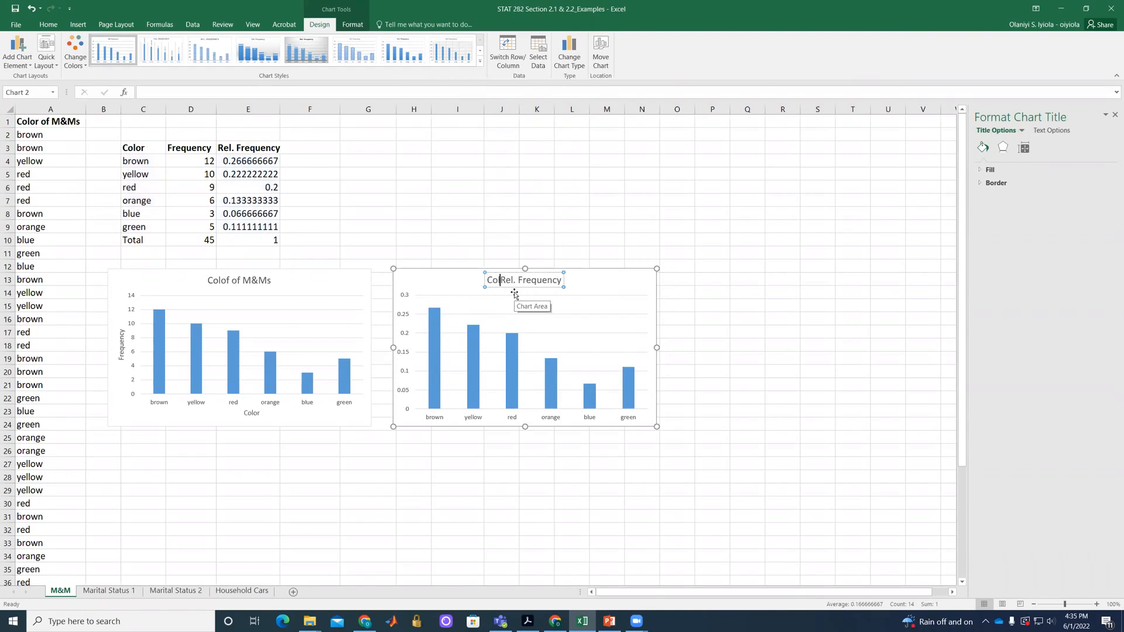
pyautogui.write('M&Ms')
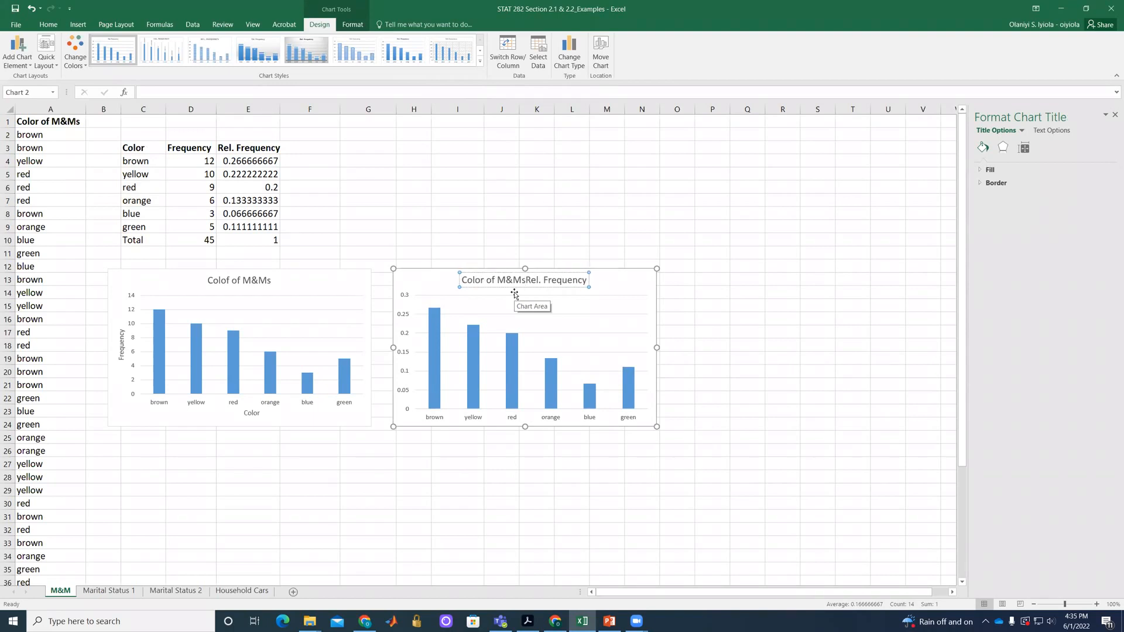
pyautogui.write(' (')
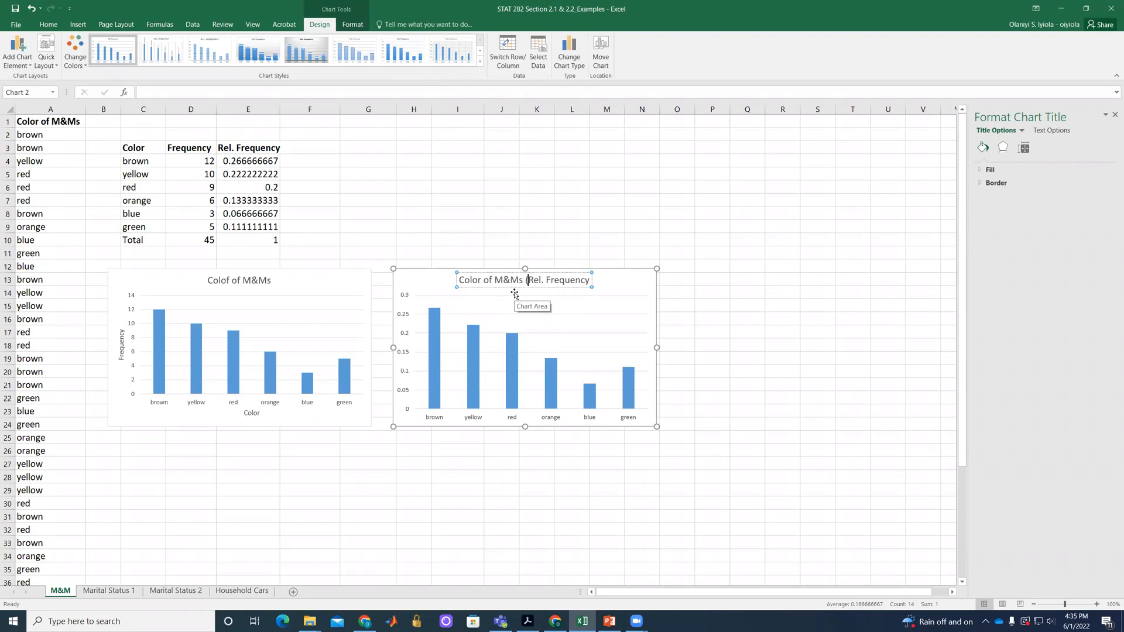
pyautogui.press('BackSpace')
pyautogui.write('Using')
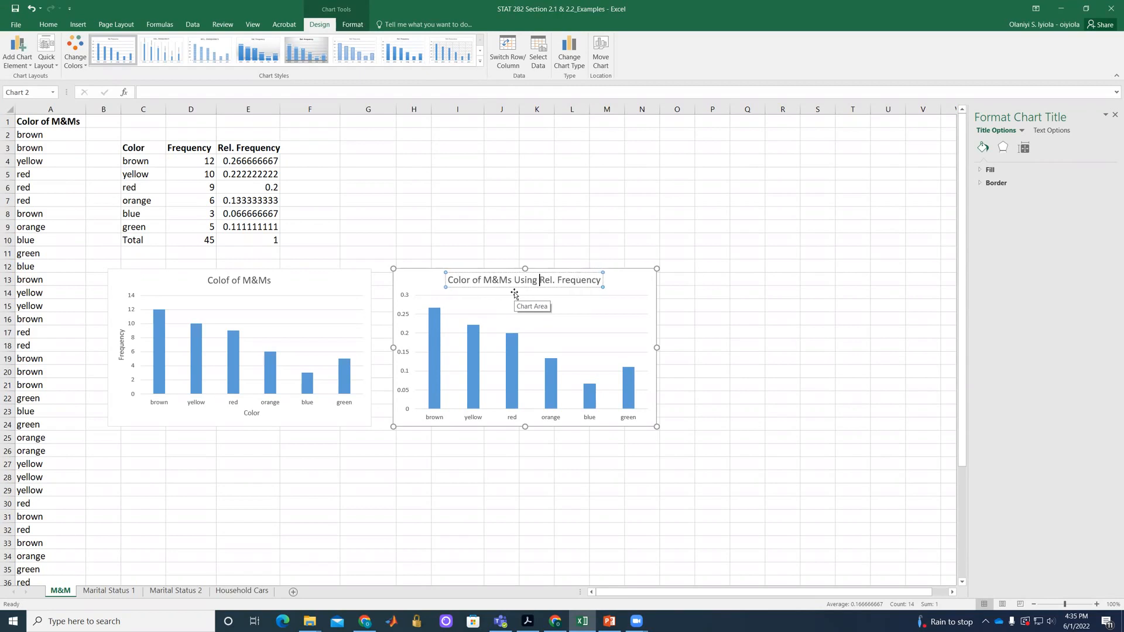
pyautogui.click(644, 279)
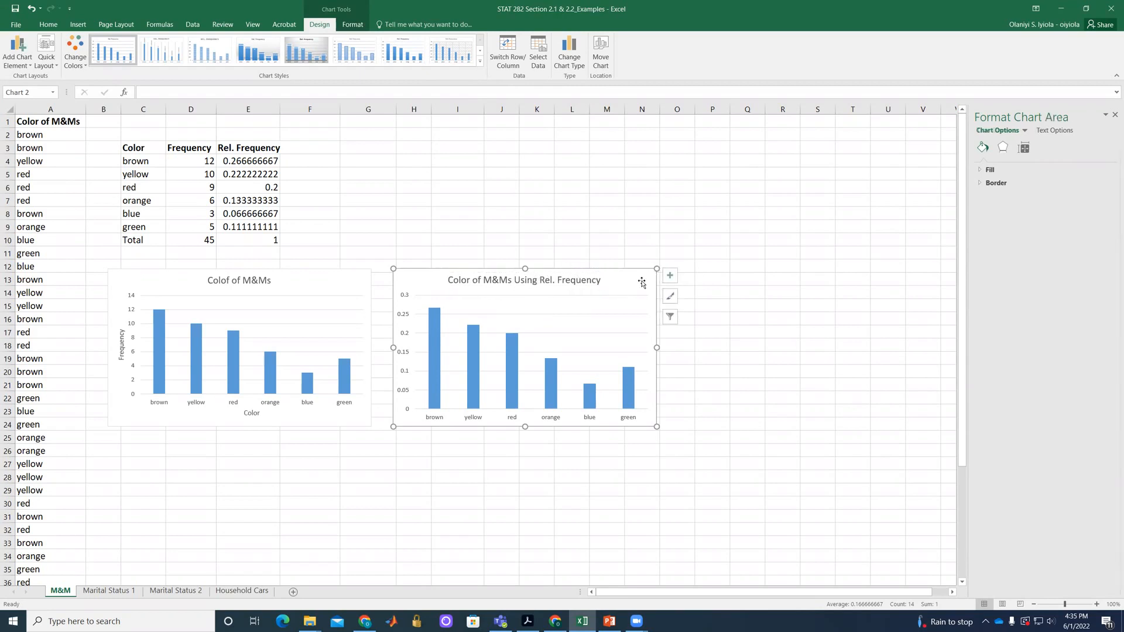
# Change the frequency chart's title to "Color of of M&Ms Using Frequency".
pyautogui.click(228, 281)
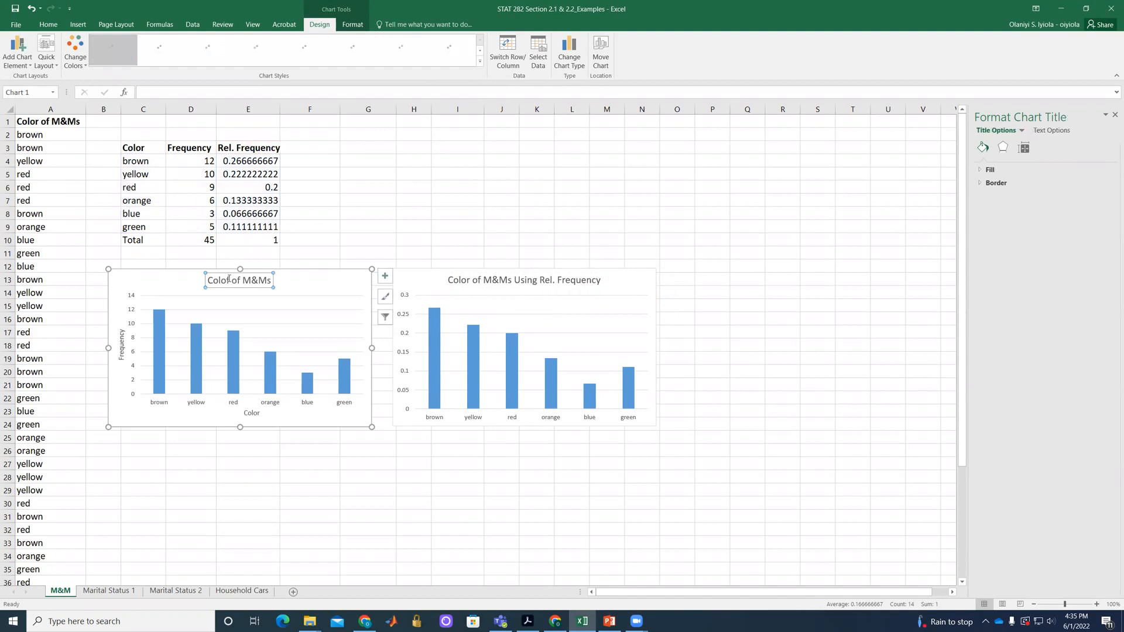
pyautogui.click(227, 282)
pyautogui.write('r o')
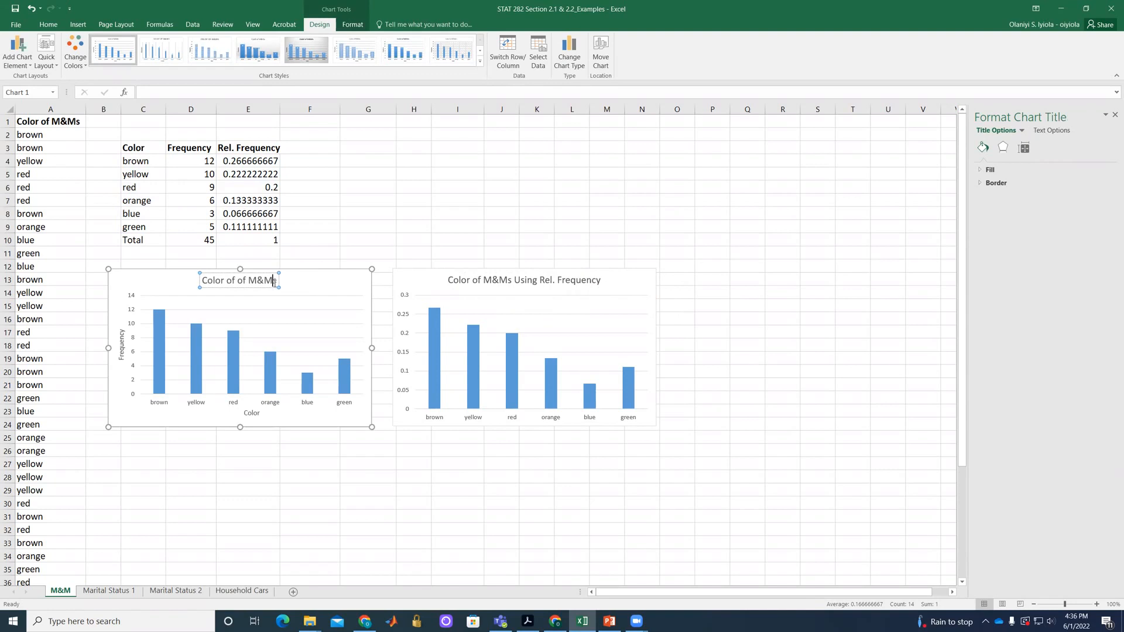
pyautogui.write('Using Frequency')
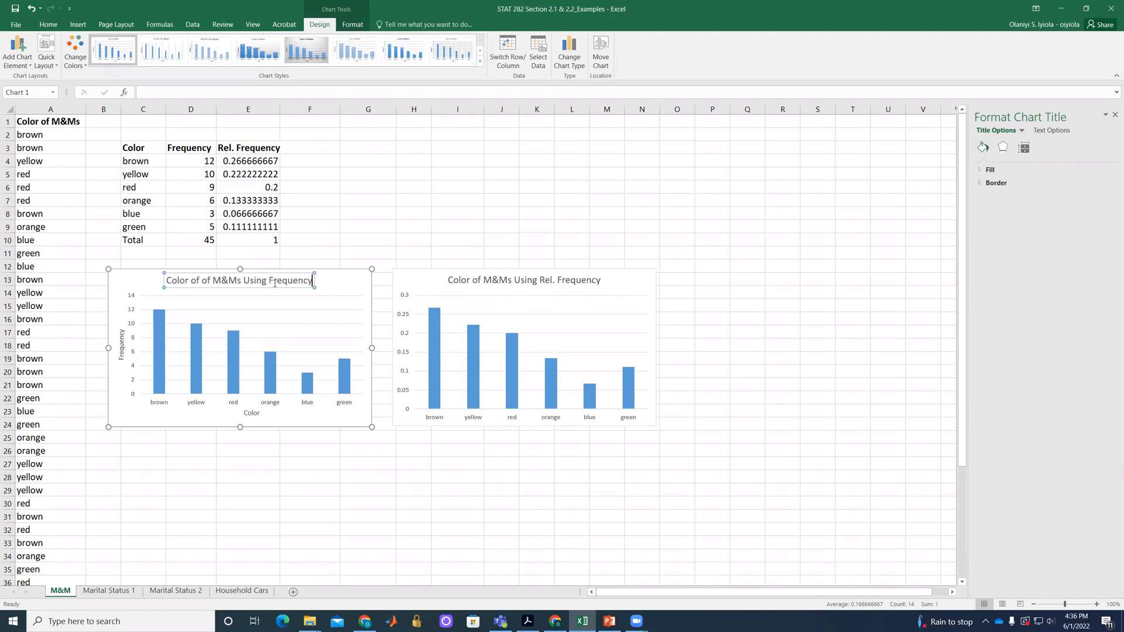
pyautogui.click(340, 300)
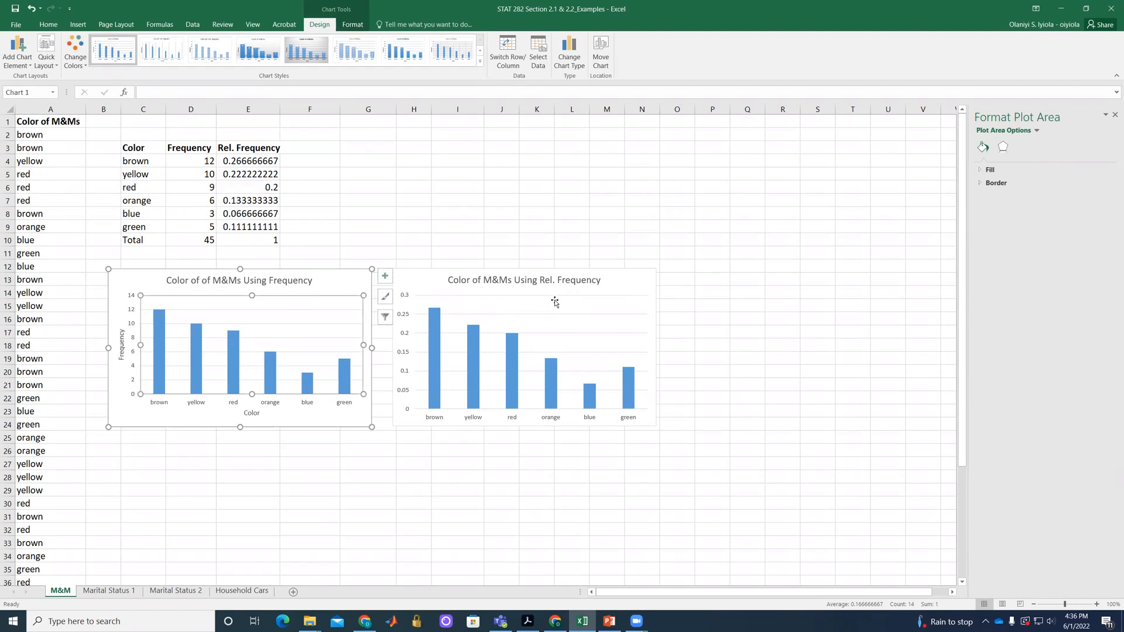
# Add axis titles to the relative frequency chart and name its horizontal axis "Color".
pyautogui.click(637, 287)
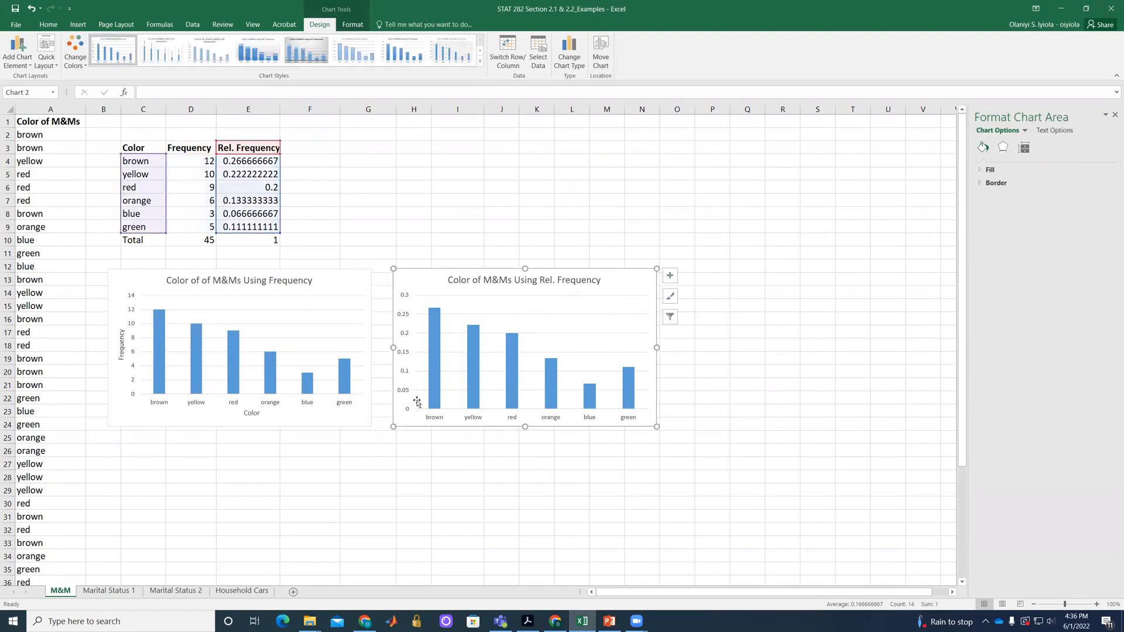
pyautogui.click(670, 275)
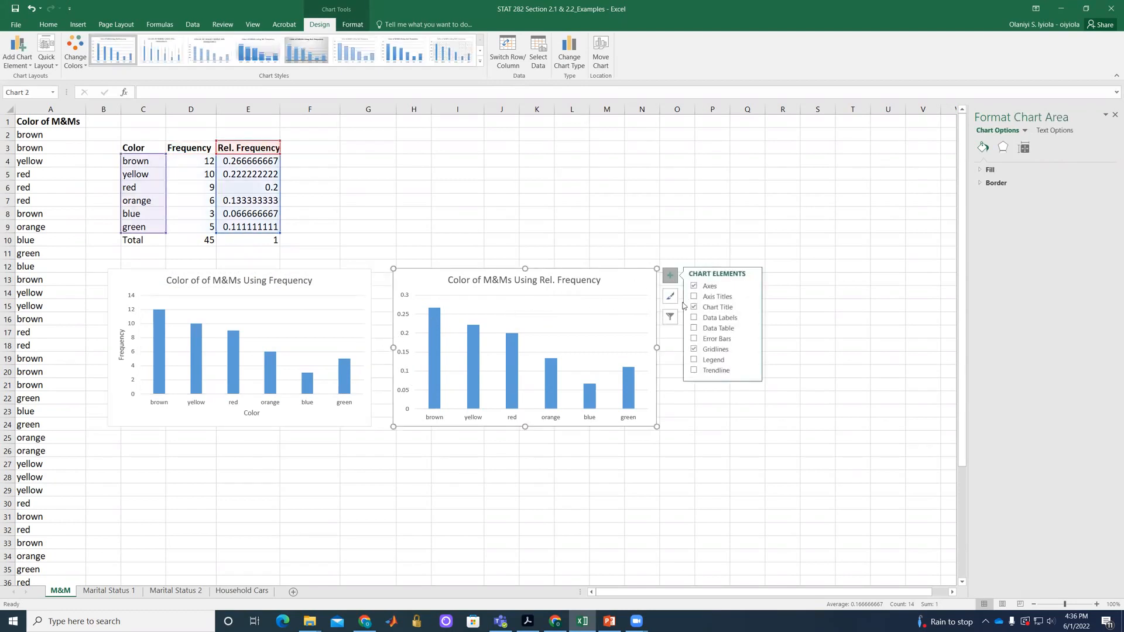
pyautogui.click(694, 297)
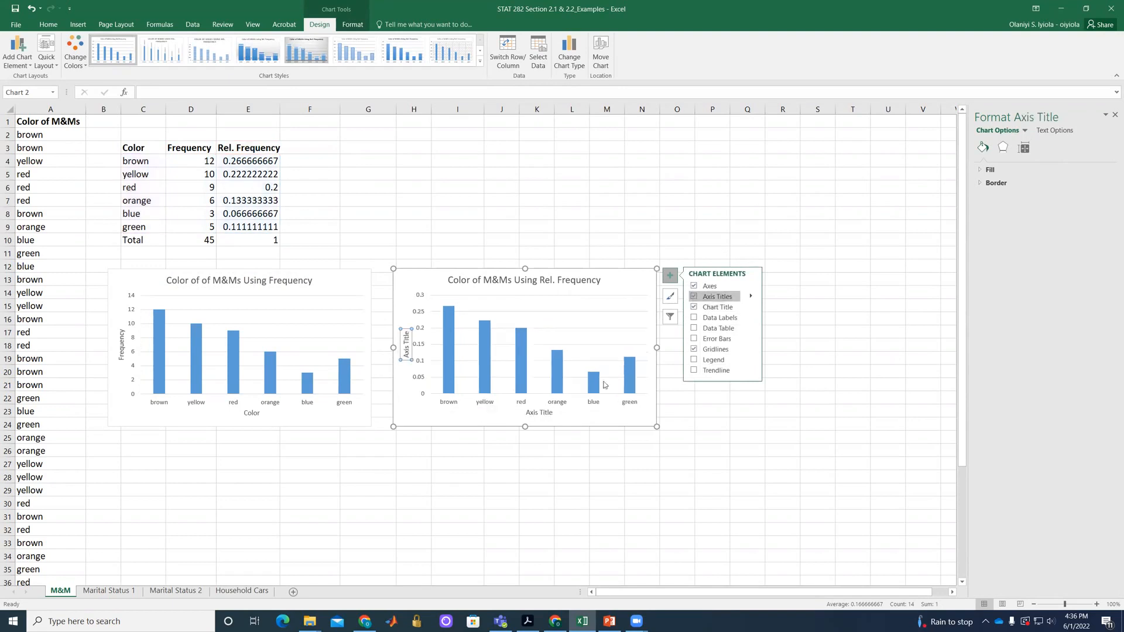
pyautogui.doubleClick(527, 413)
pyautogui.click(528, 413)
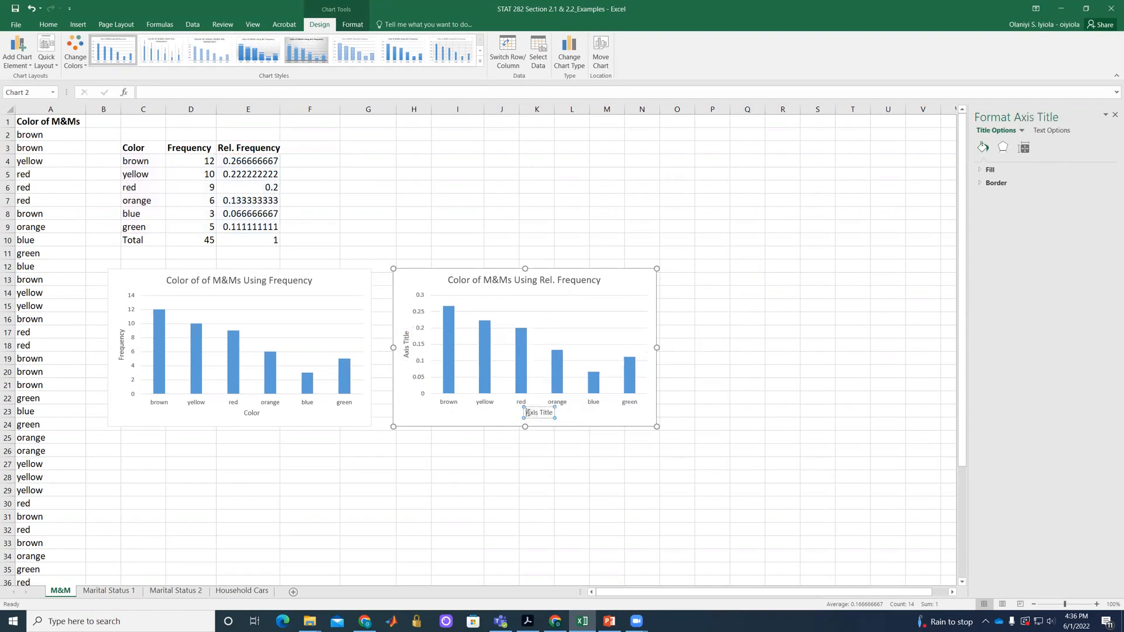
pyautogui.write('Color')
pyautogui.press('Delete')
pyautogui.press('Delete')
pyautogui.press('Delete')
pyautogui.press('Delete')
pyautogui.press('Delete')
pyautogui.press('Delete')
pyautogui.press('Delete')
pyautogui.press('Delete')
pyautogui.press('Delete')
pyautogui.press('Delete')
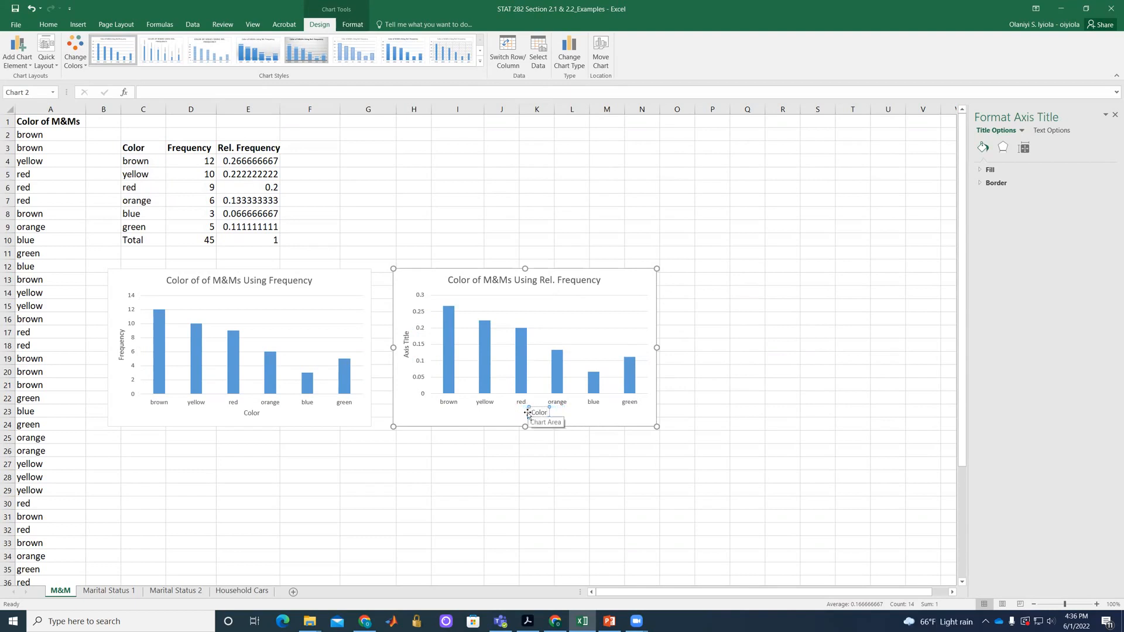
# Name the relative frequency chart's vertical axis "Relative Frequency".
pyautogui.click(406, 357)
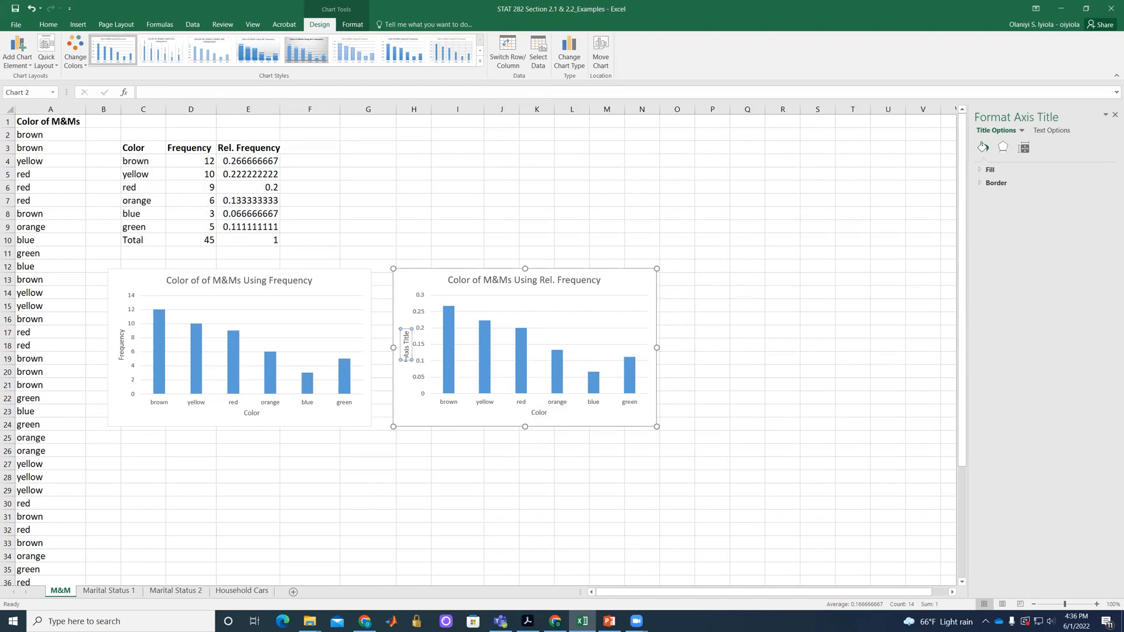
pyautogui.doubleClick(405, 354)
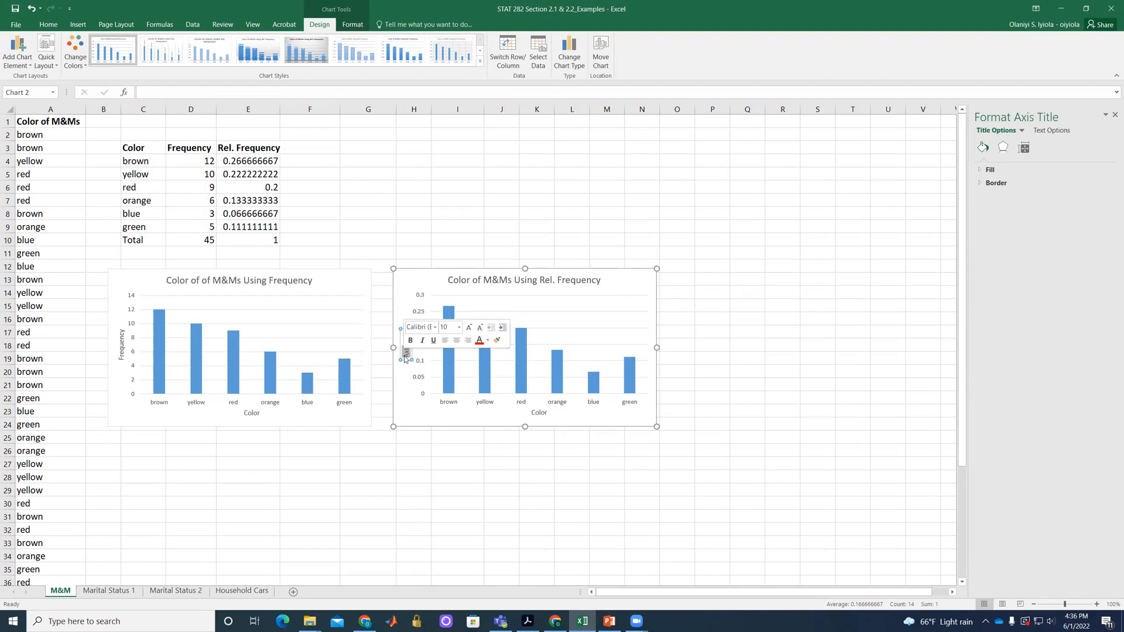
pyautogui.write('Relative Frequenc')
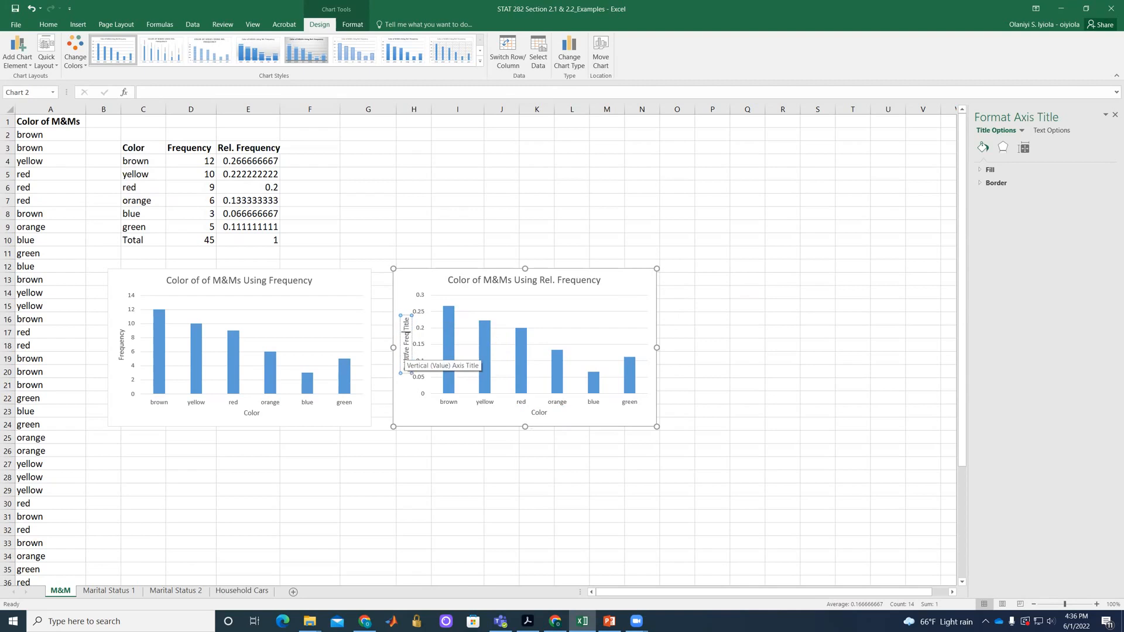
pyautogui.write('y')
pyautogui.press('Delete')
pyautogui.press('Delete')
pyautogui.press('Delete')
pyautogui.press('Delete')
pyautogui.press('Delete')
pyautogui.press('Delete')
# Move the relative frequency chart directly below the frequency chart, aligned with its edges.
pyautogui.click(420, 287)
pyautogui.moveTo(502, 347); pyautogui.dragTo(194, 507)
pyautogui.moveTo(330, 435); pyautogui.dragTo(350, 437)
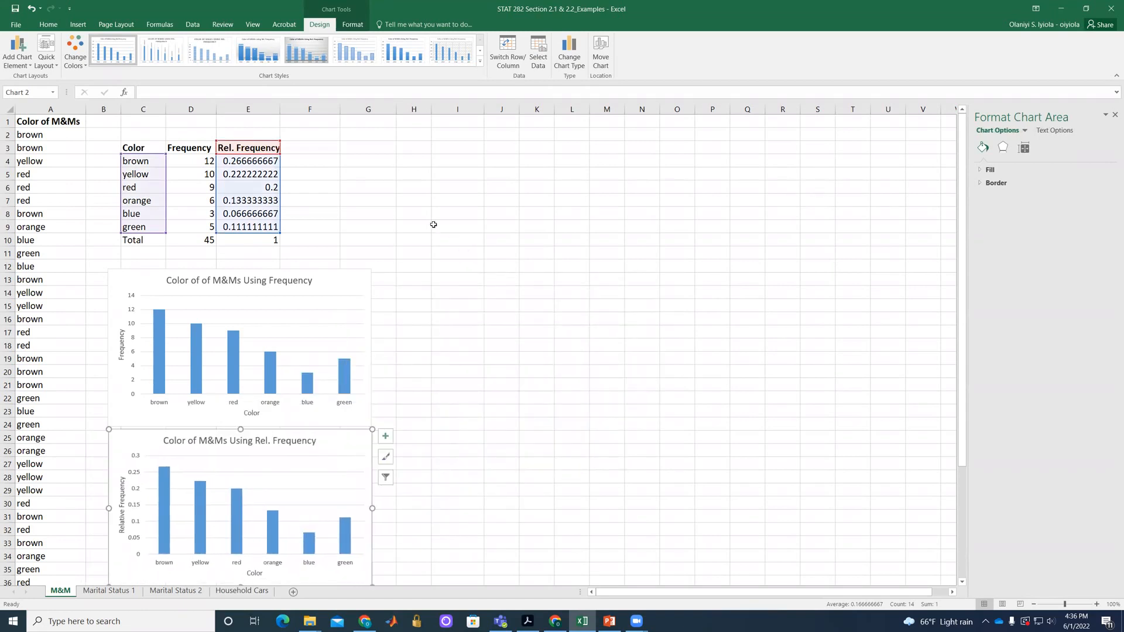
pyautogui.click(428, 225)
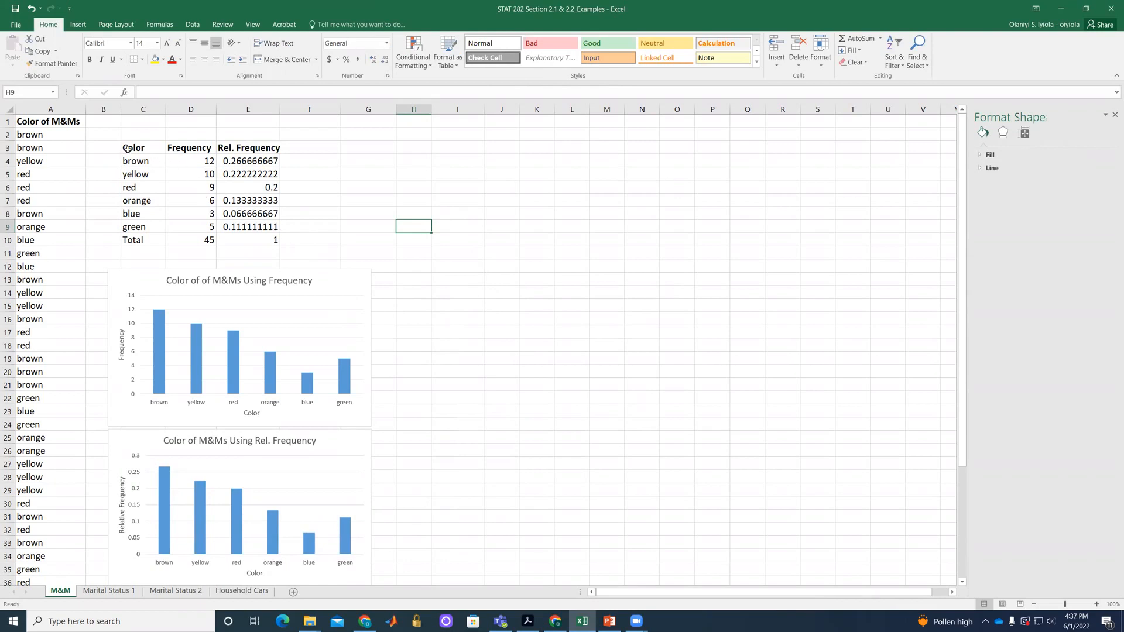
# Insert a 2-D clustered bar chart from C3:D9 and place it beside the frequency column chart.
pyautogui.moveTo(163, 151); pyautogui.dragTo(187, 226)
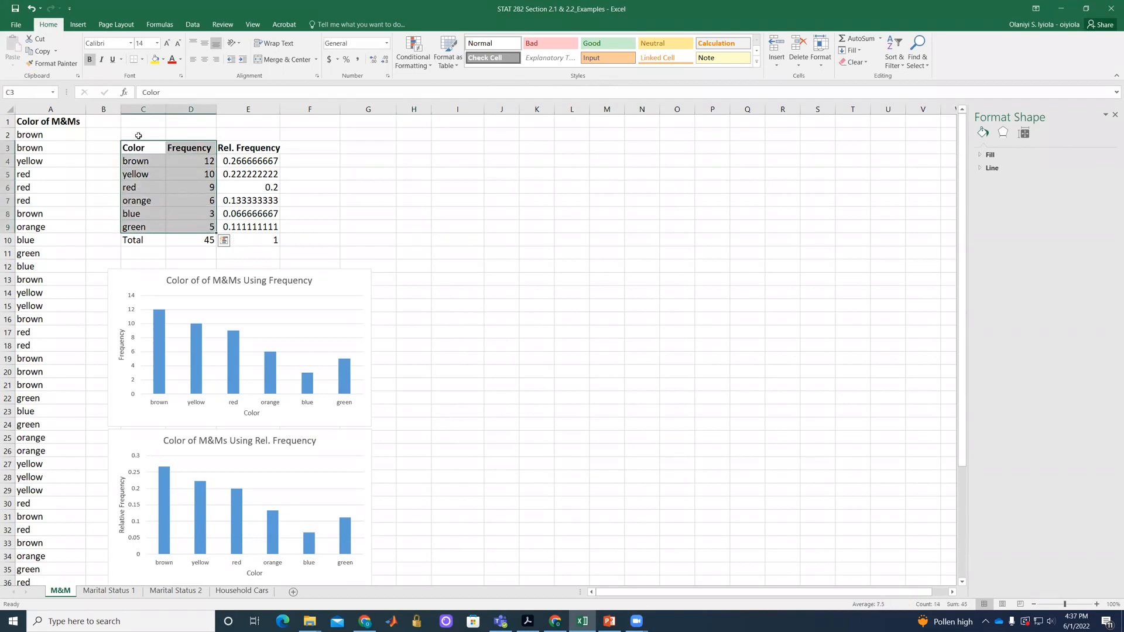
pyautogui.click(78, 24)
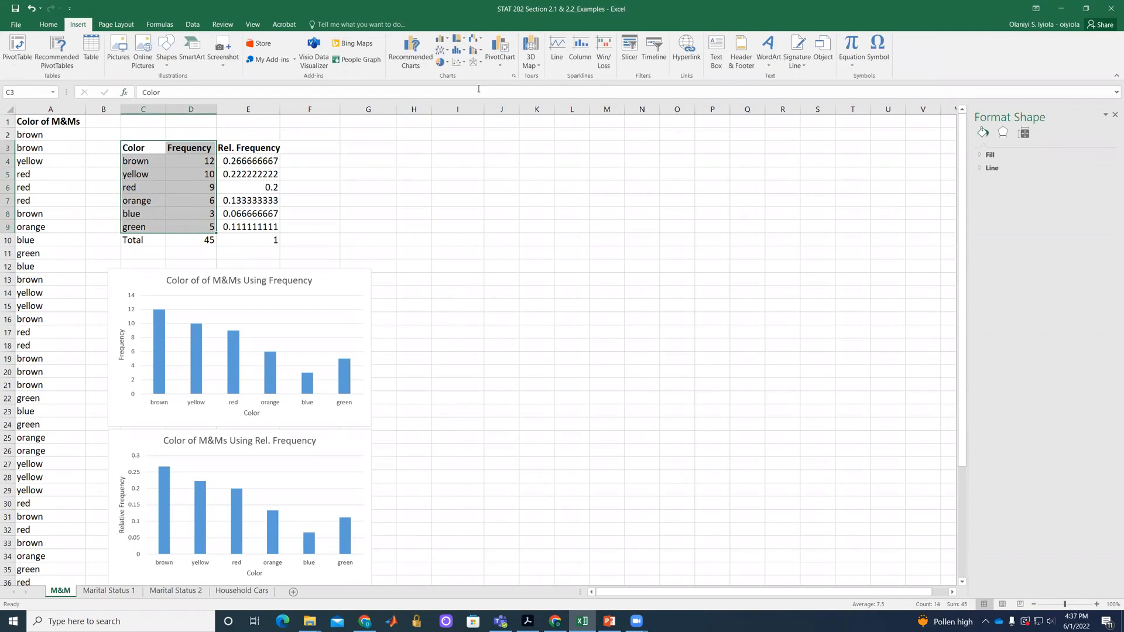
pyautogui.click(443, 39)
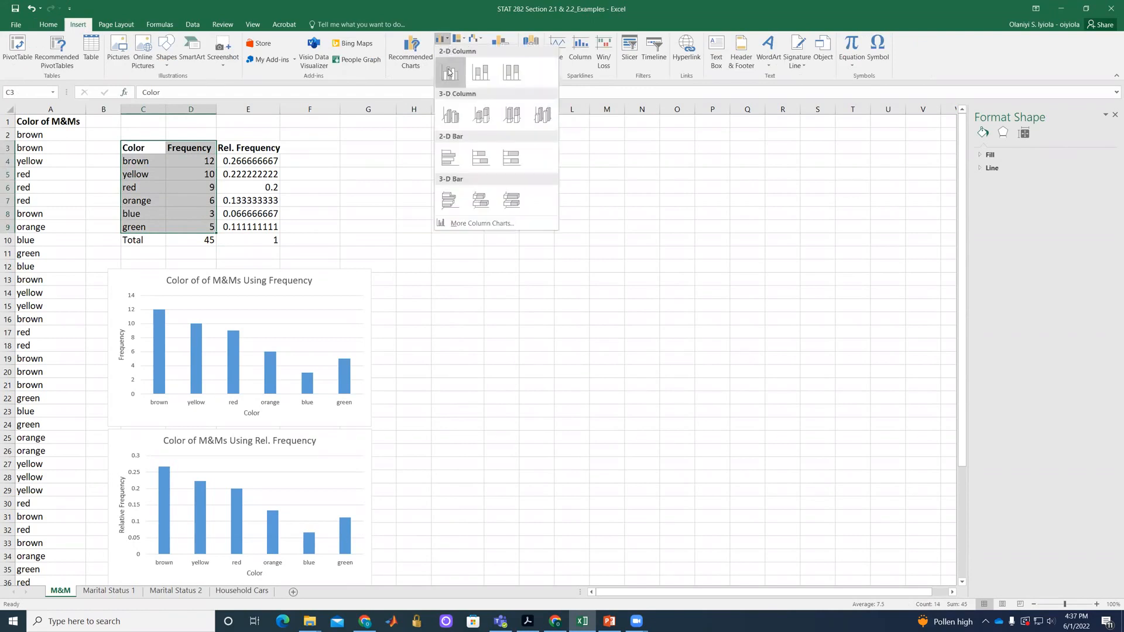
pyautogui.click(448, 157)
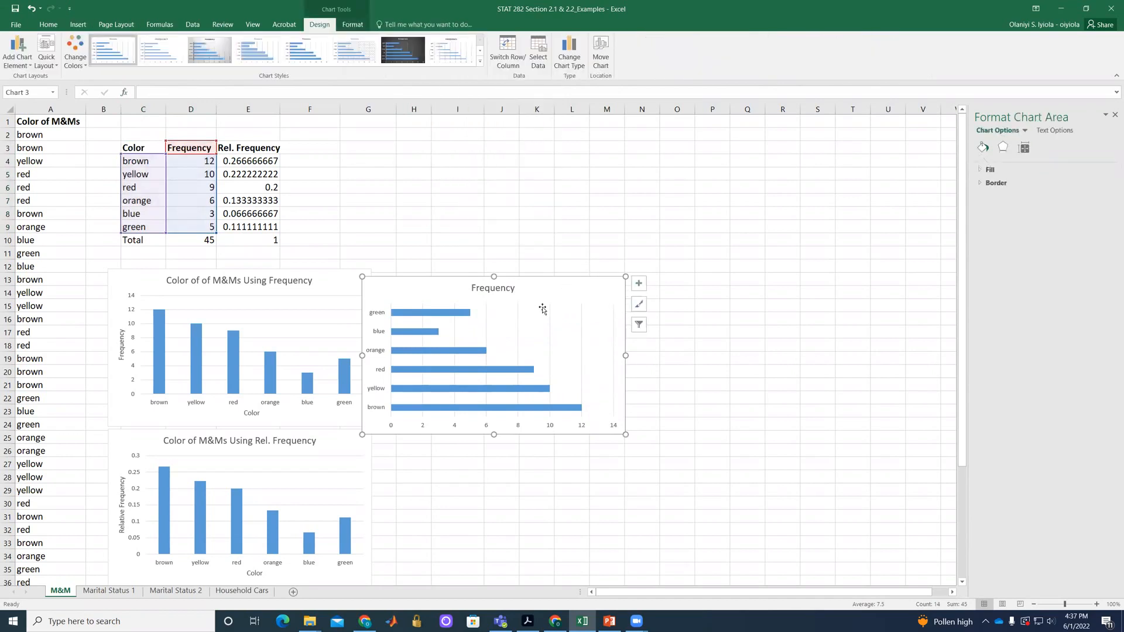
pyautogui.moveTo(545, 285); pyautogui.dragTo(577, 276)
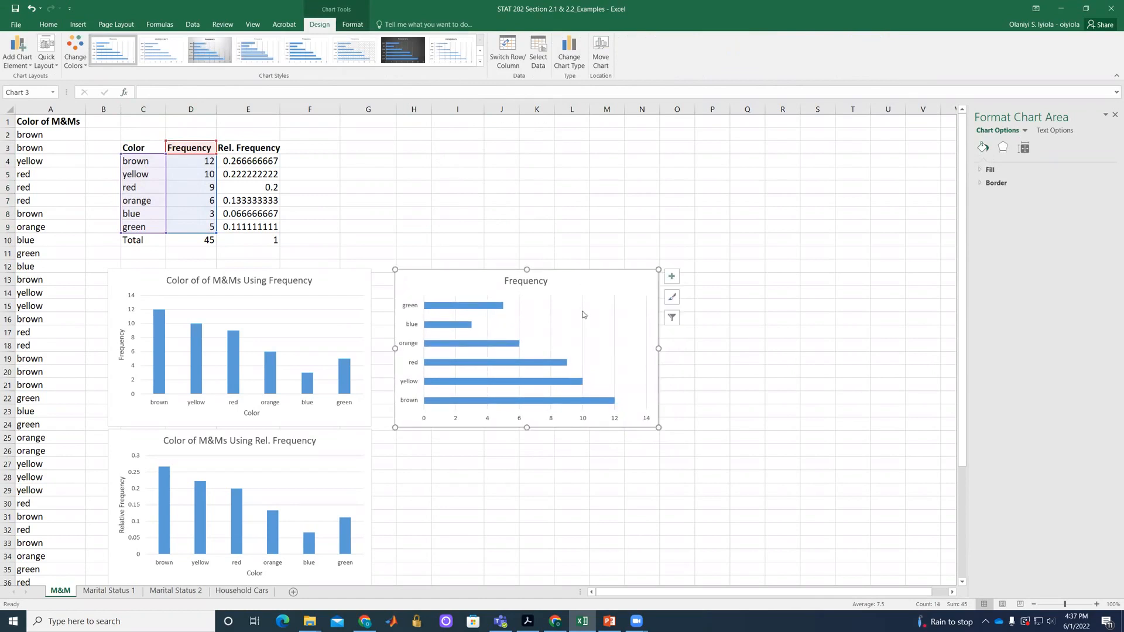
# Change the bar chart's title to "Color of M&Ms Using Frequency".
pyautogui.click(513, 284)
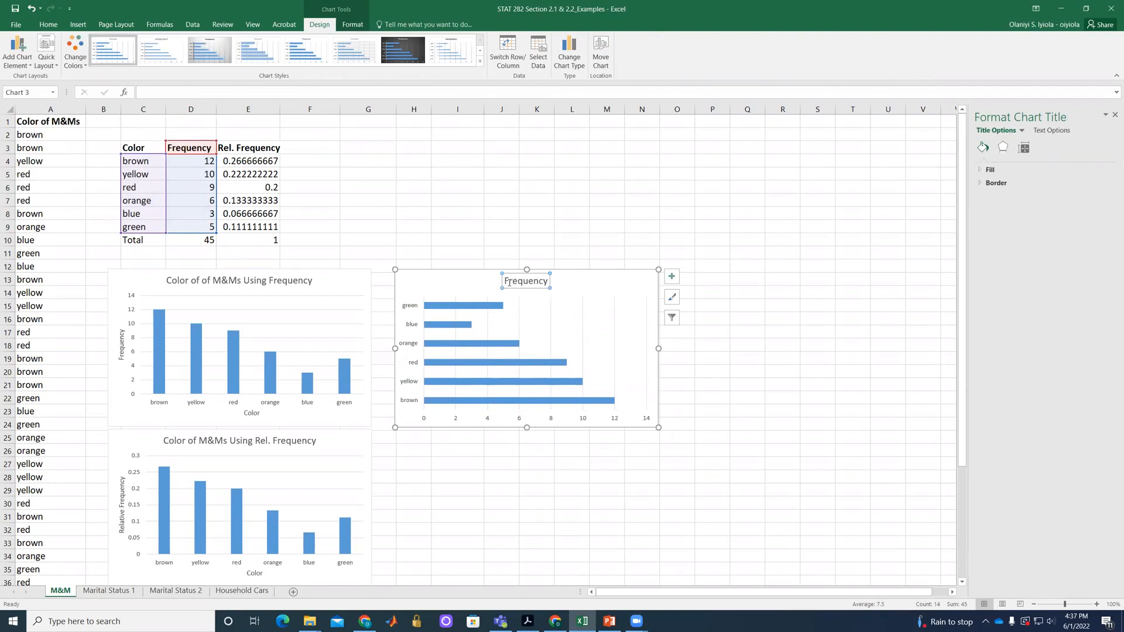
pyautogui.click(507, 282)
pyautogui.write('Color of M&Ms')
pyautogui.write('Using')
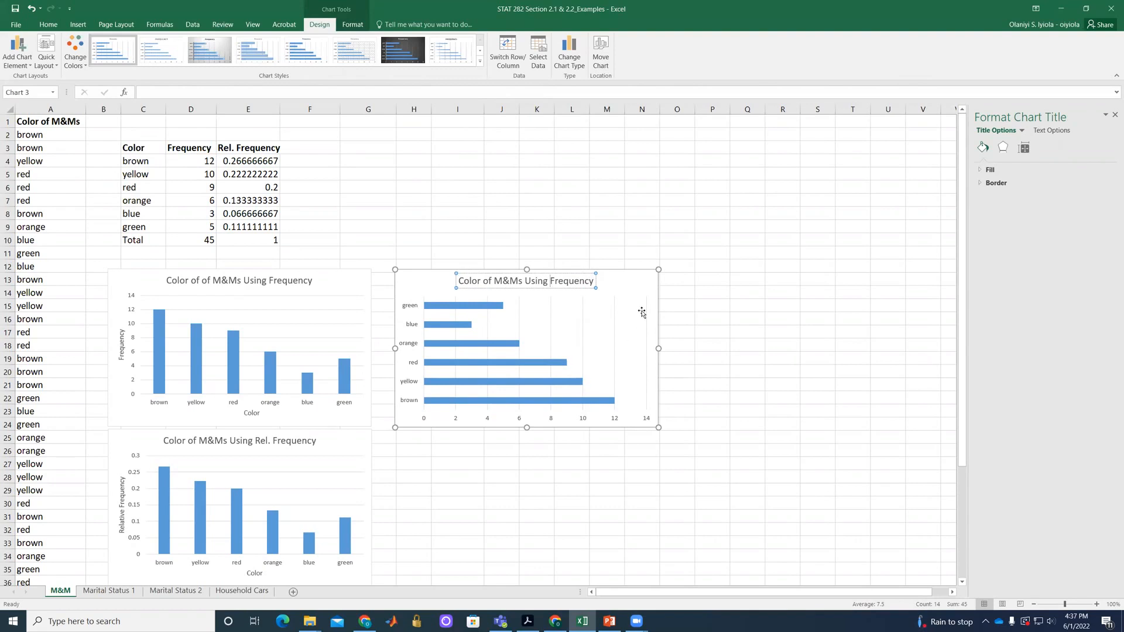
# Add axis titles to the bar chart and name its horizontal axis "Frequency".
pyautogui.click(638, 282)
pyautogui.click(671, 275)
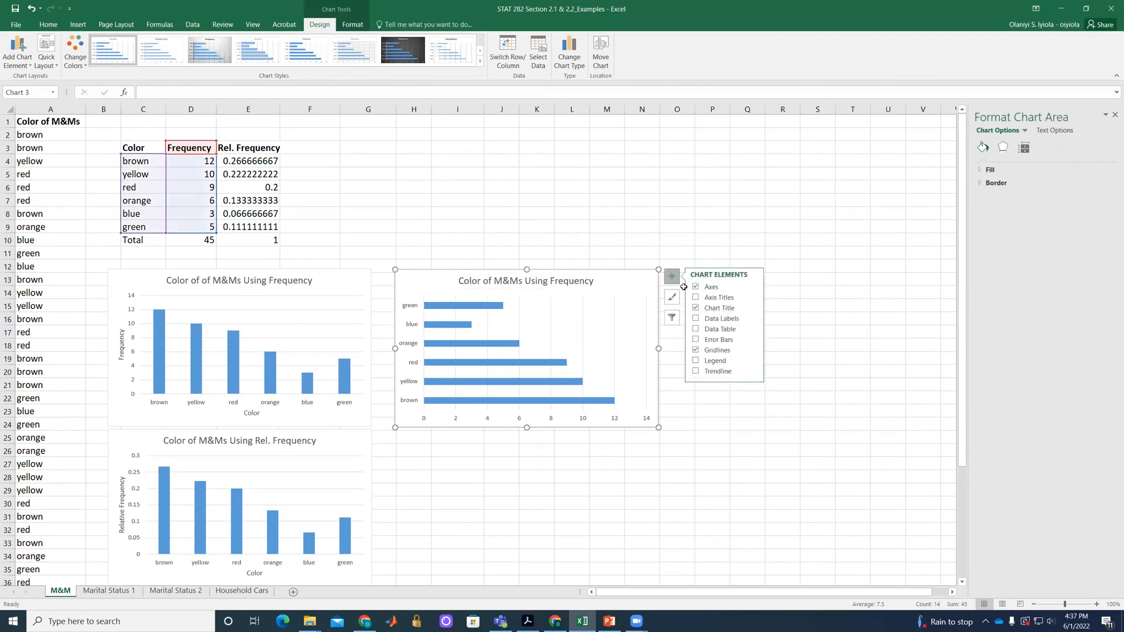
pyautogui.click(695, 298)
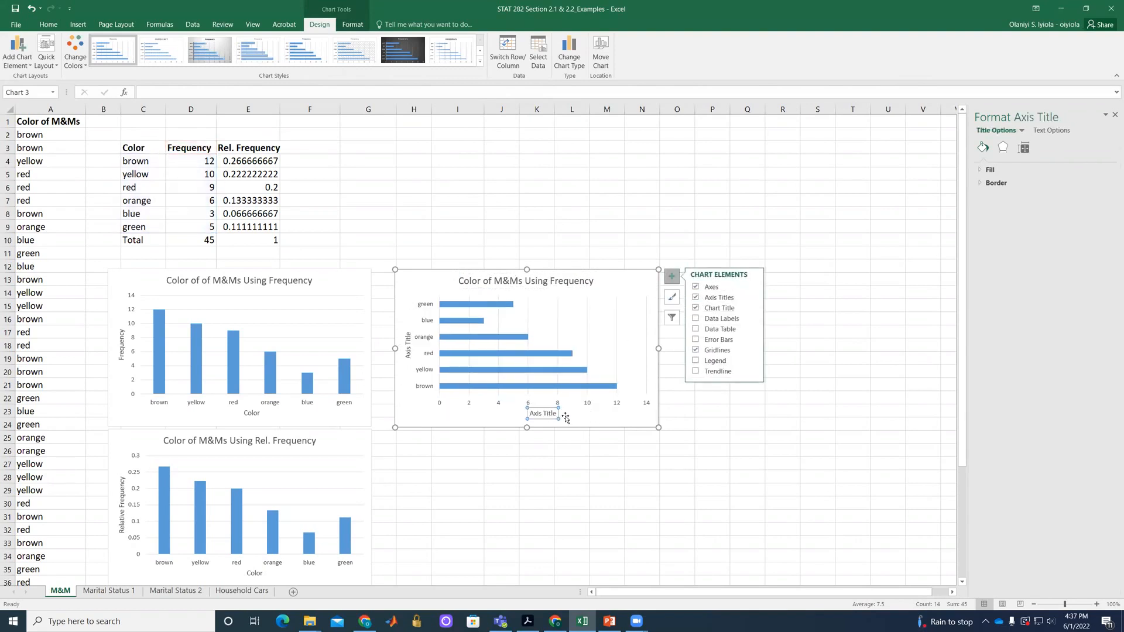
pyautogui.doubleClick(531, 413)
pyautogui.write('Frequ')
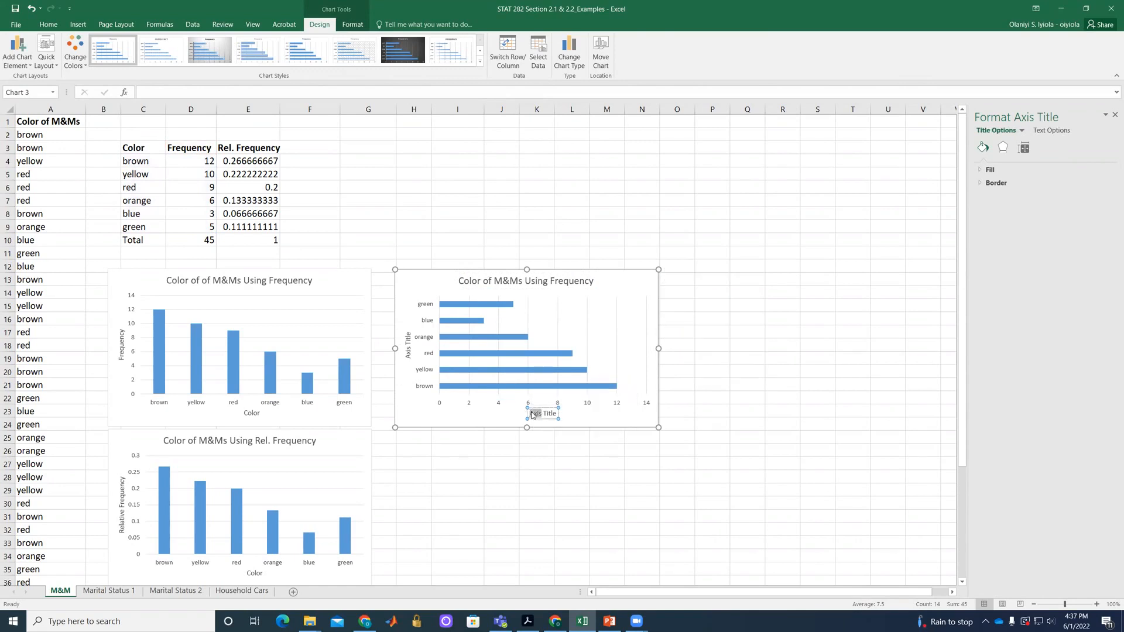
pyautogui.write('ency')
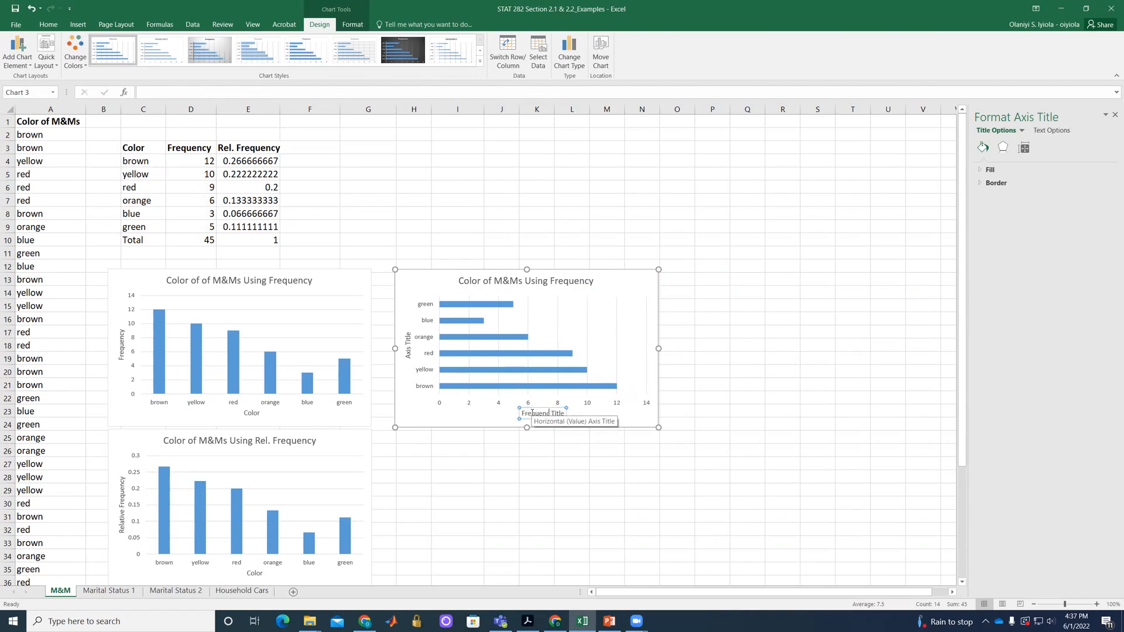
pyautogui.press('Delete')
pyautogui.press('Delete')
pyautogui.press('Delete')
pyautogui.press('Delete')
pyautogui.press('Delete')
pyautogui.press('Delete')
pyautogui.click(499, 422)
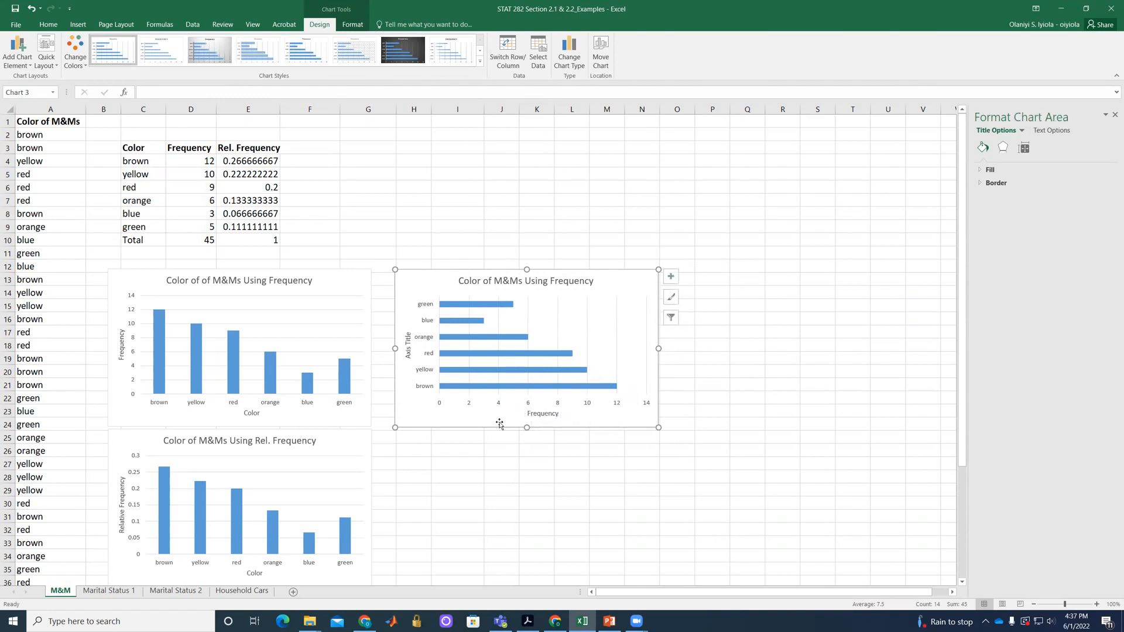
# Name the bar chart's vertical axis "Color" and deselect the chart.
pyautogui.click(409, 356)
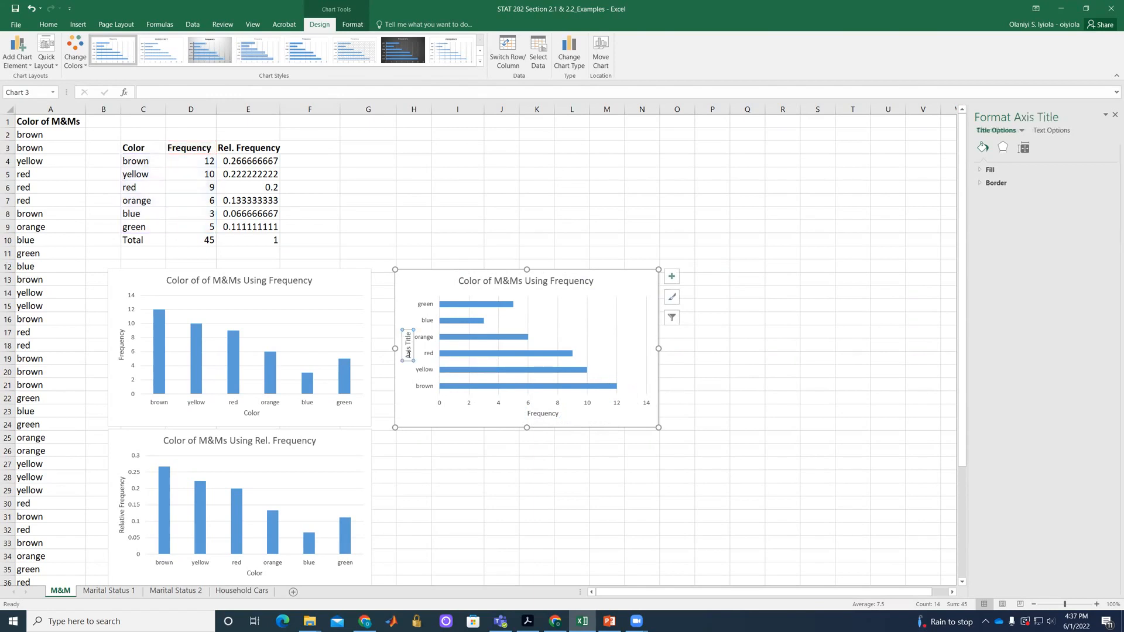
pyautogui.doubleClick(409, 357)
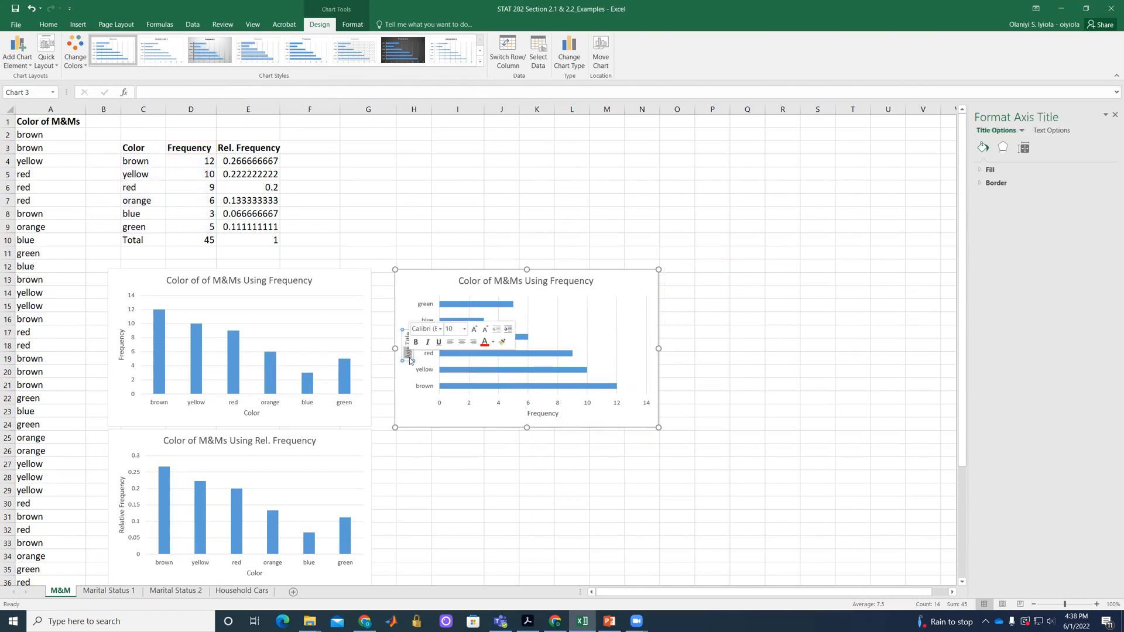
pyautogui.write('Color')
pyautogui.press('Delete')
pyautogui.press('Delete')
pyautogui.press('Delete')
pyautogui.press('Delete')
pyautogui.press('Delete')
pyautogui.press('Delete')
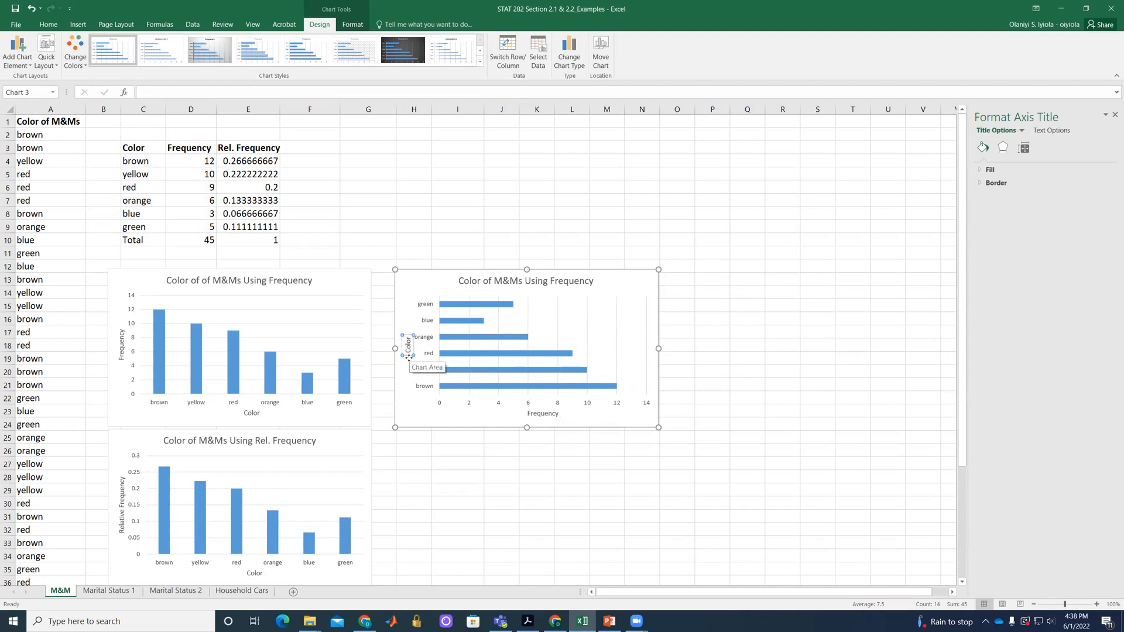
pyautogui.click(630, 288)
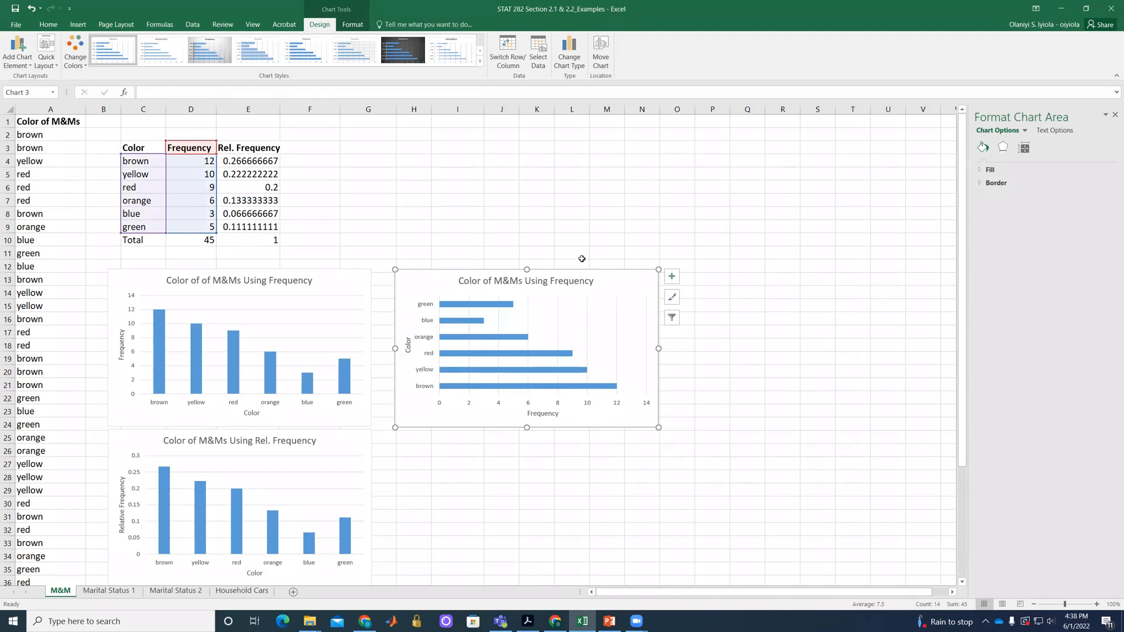
pyautogui.click(461, 197)
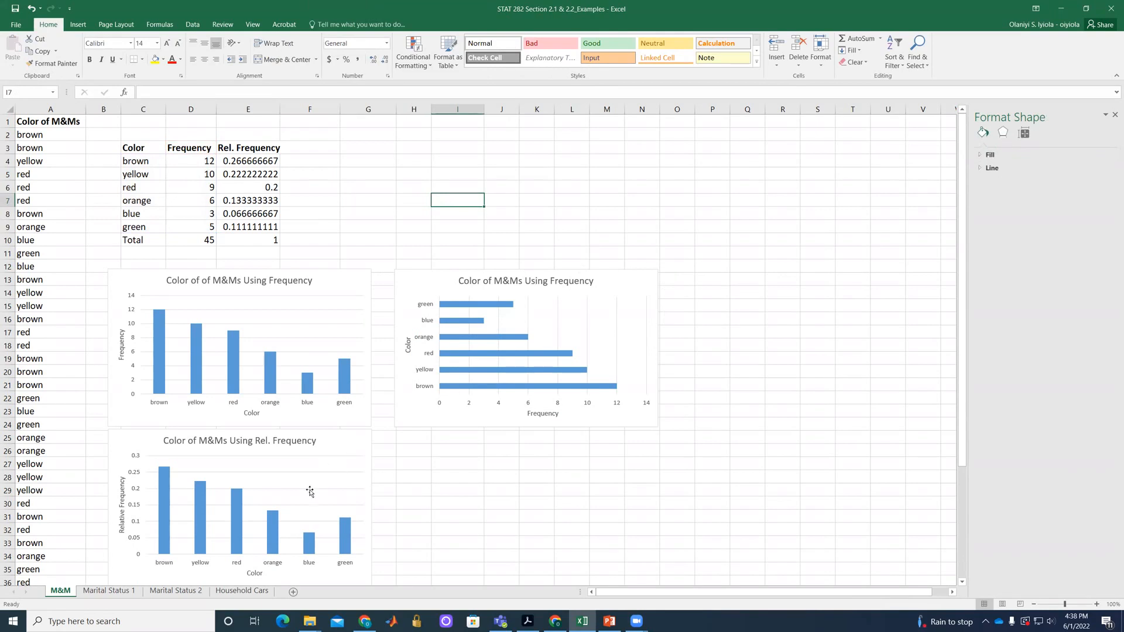
# On the Marital Status 1 sheet, insert a 2-D clustered column chart from A1:C5 and place it below the table.
pyautogui.click(116, 592)
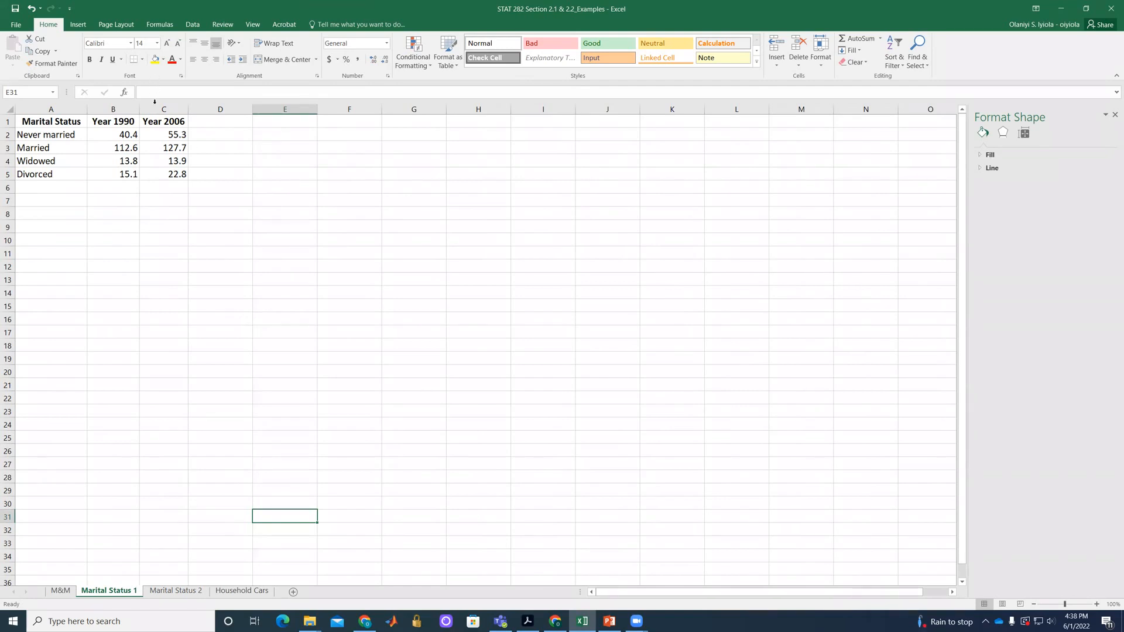
pyautogui.moveTo(126, 134); pyautogui.dragTo(126, 175)
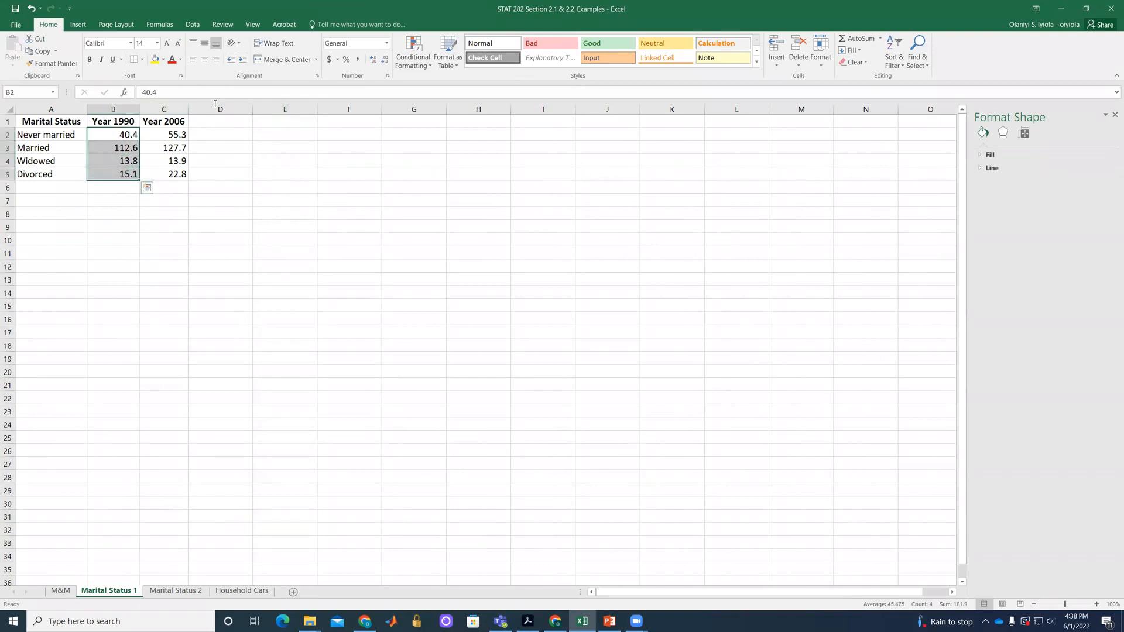
pyautogui.moveTo(174, 138); pyautogui.dragTo(170, 190)
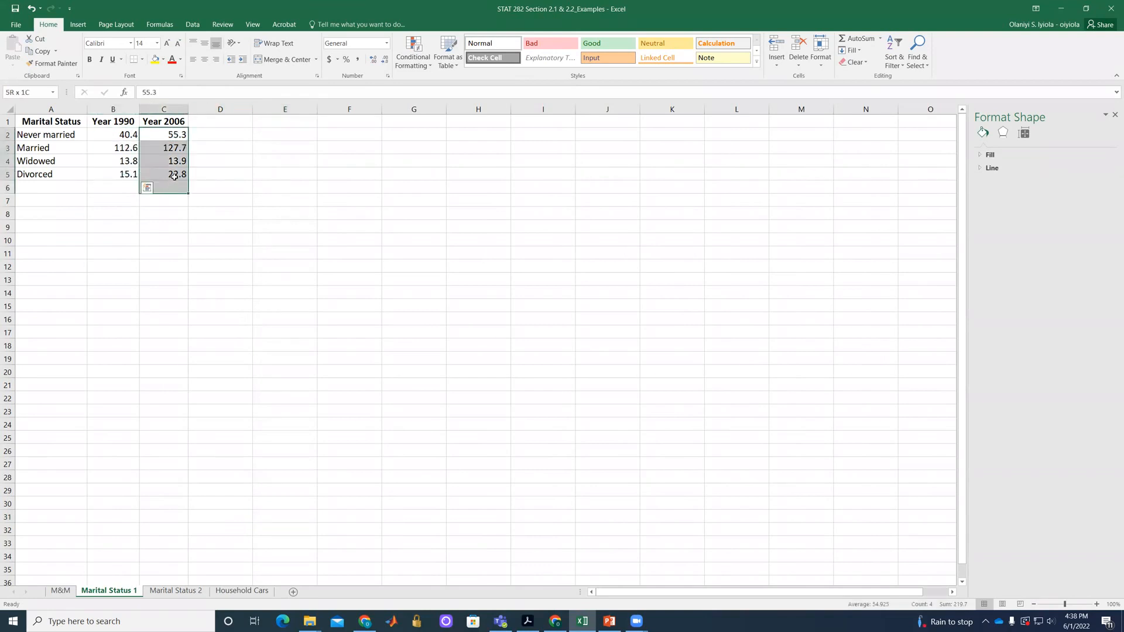
pyautogui.click(228, 169)
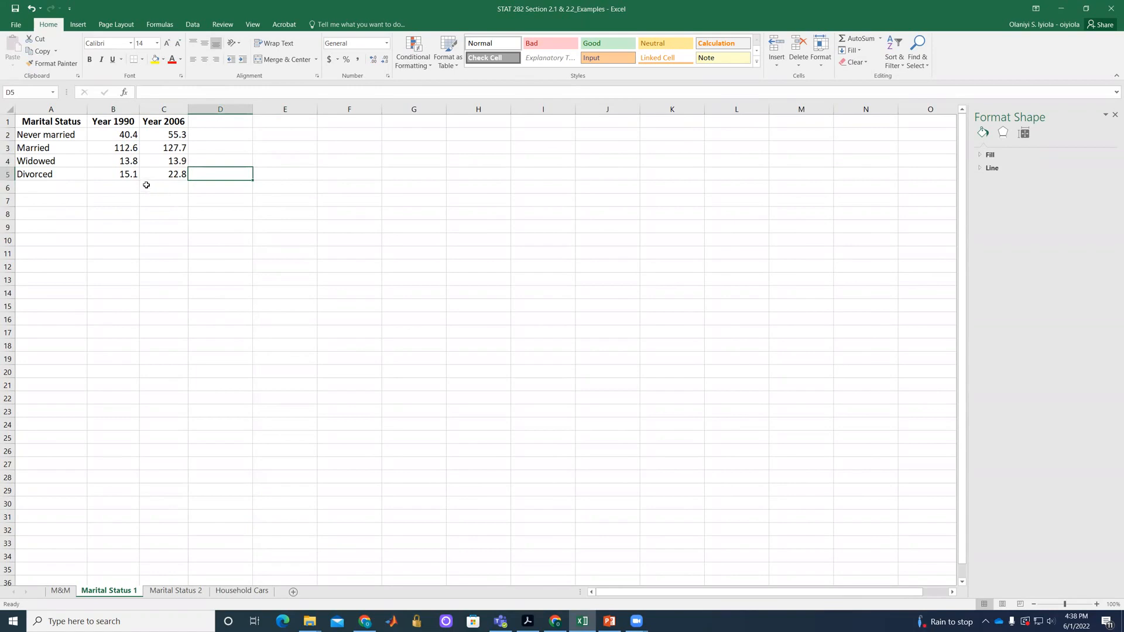
pyautogui.moveTo(48, 122); pyautogui.dragTo(173, 175)
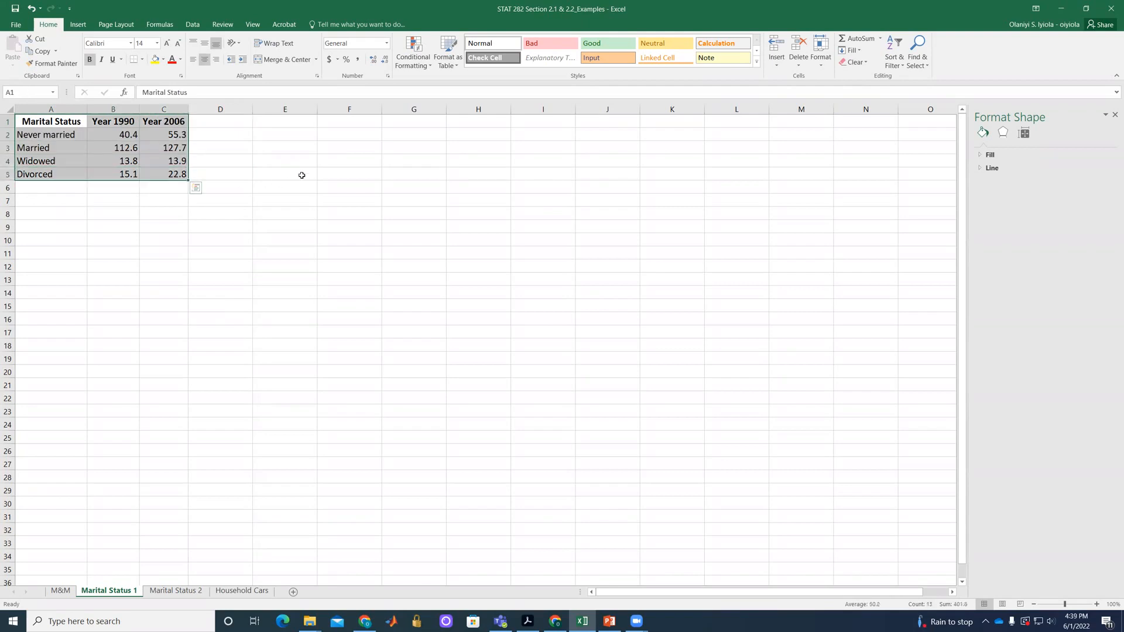
pyautogui.click(77, 24)
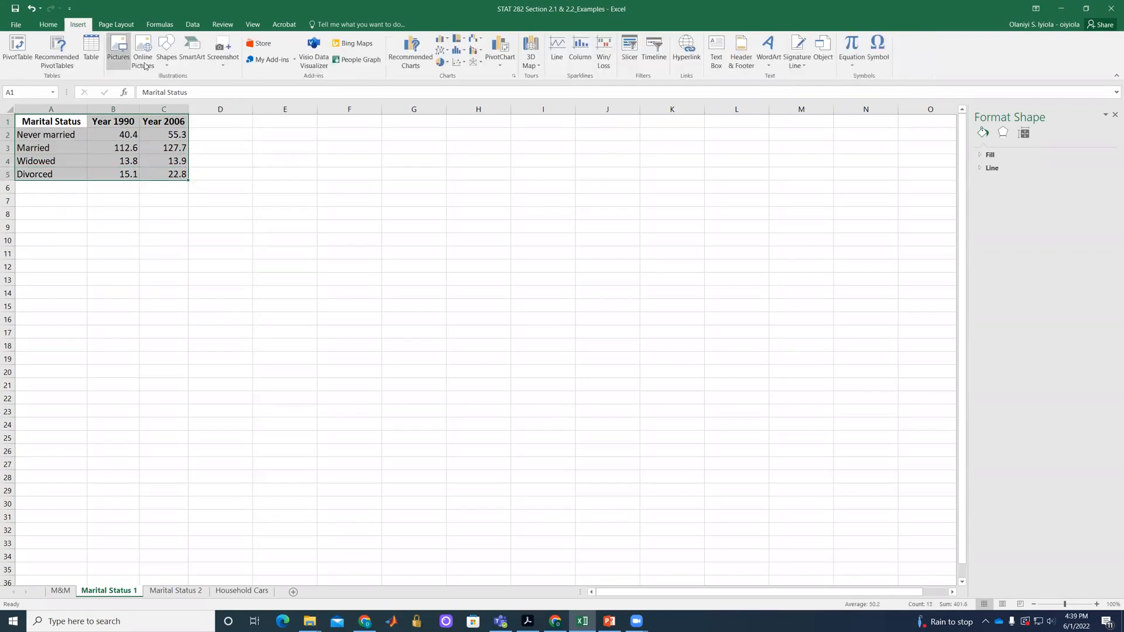
pyautogui.click(445, 42)
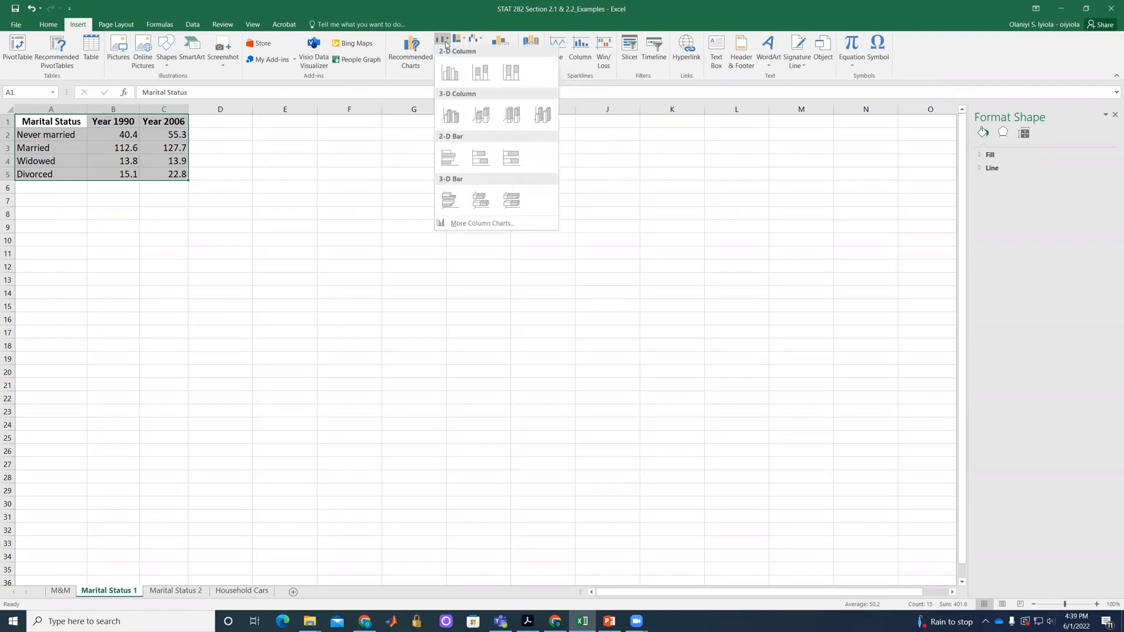
pyautogui.click(450, 73)
pyautogui.moveTo(592, 285); pyautogui.dragTo(318, 231)
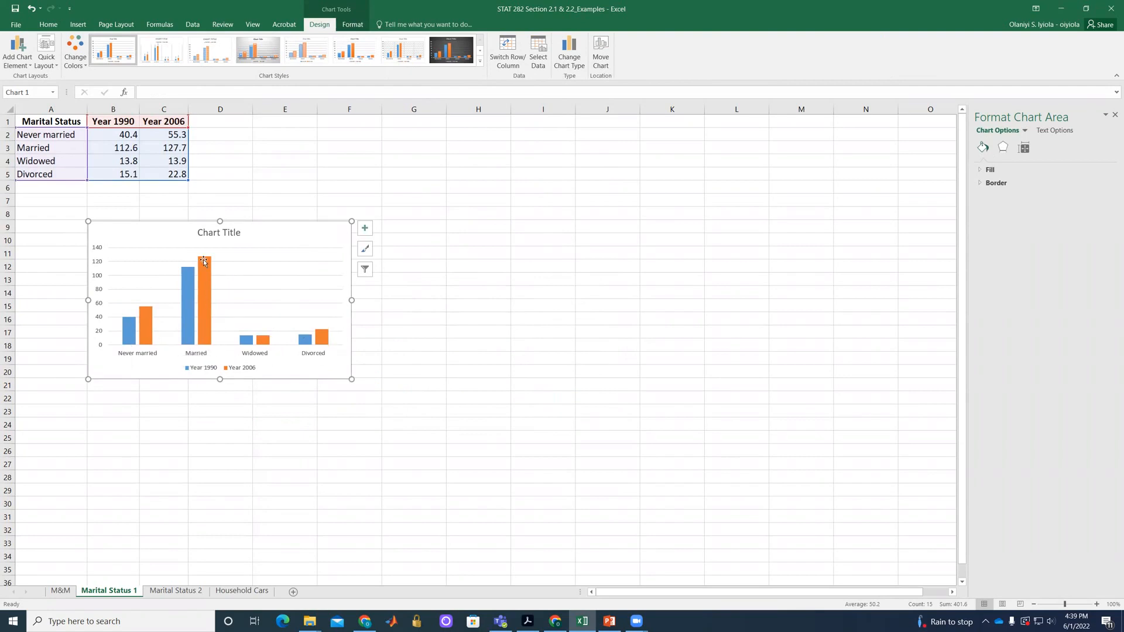
# Change the marital status column chart's title to "Marital Status for 1990 & 2006" and deselect the chart.
pyautogui.click(202, 234)
pyautogui.click(203, 233)
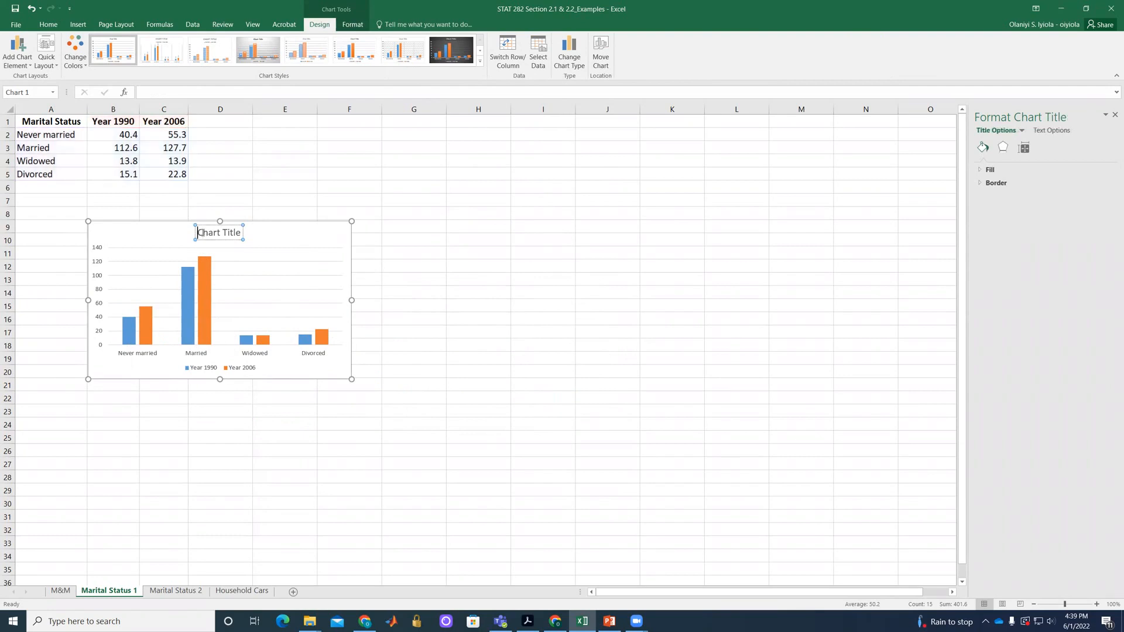
pyautogui.write('Mari')
pyautogui.write('t')
pyautogui.write('al Stat')
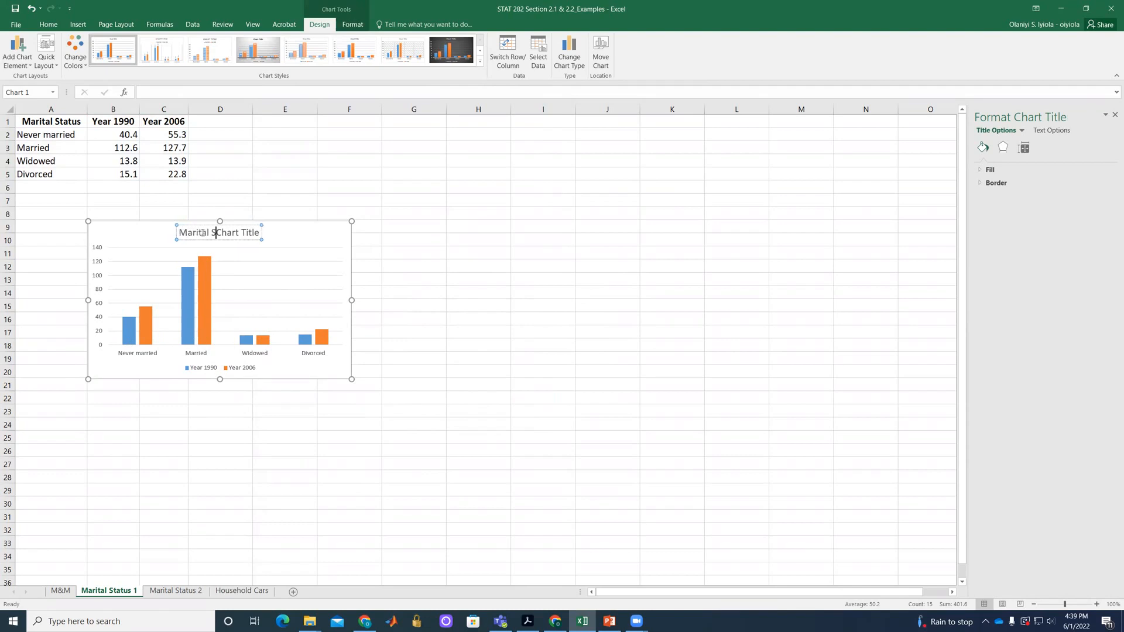
pyautogui.write('us')
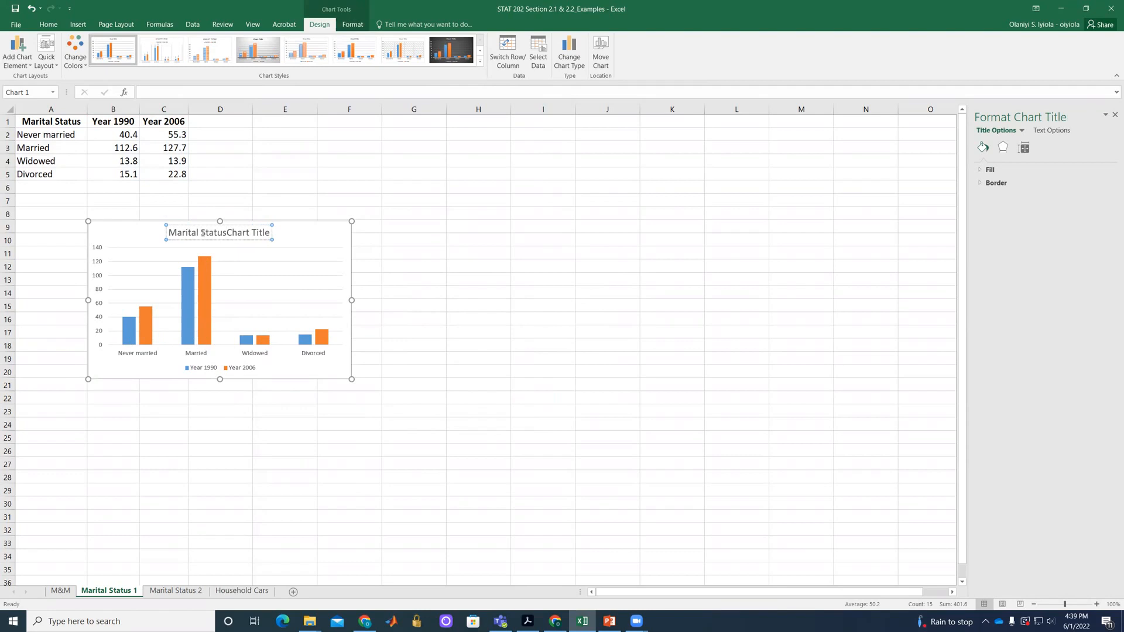
pyautogui.write(' for ')
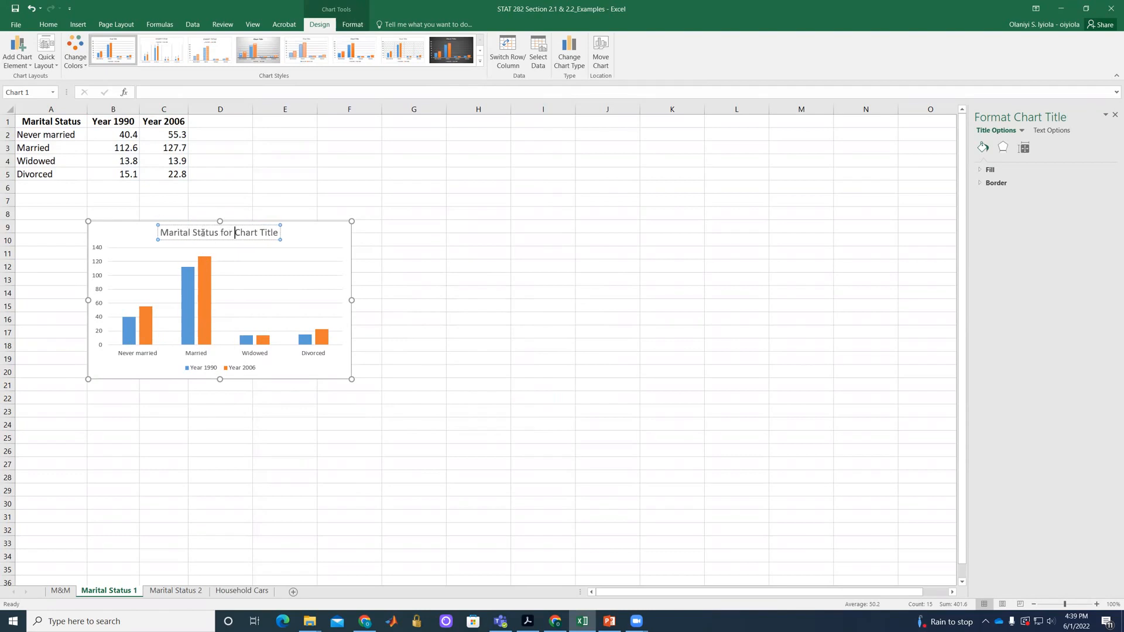
pyautogui.write('19')
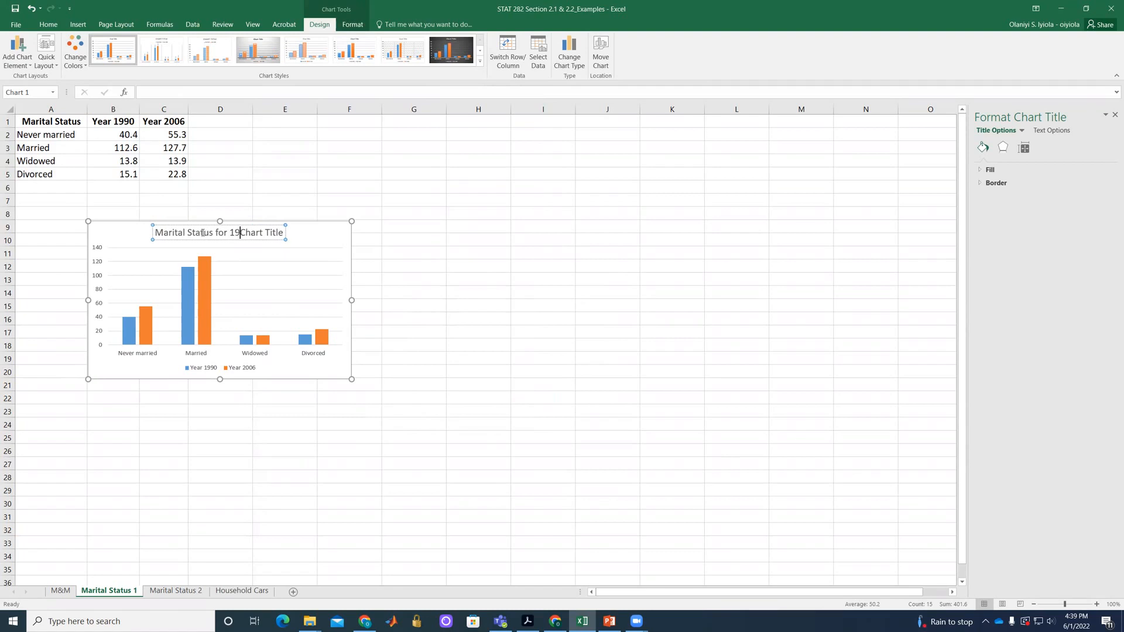
pyautogui.write('90 & 200')
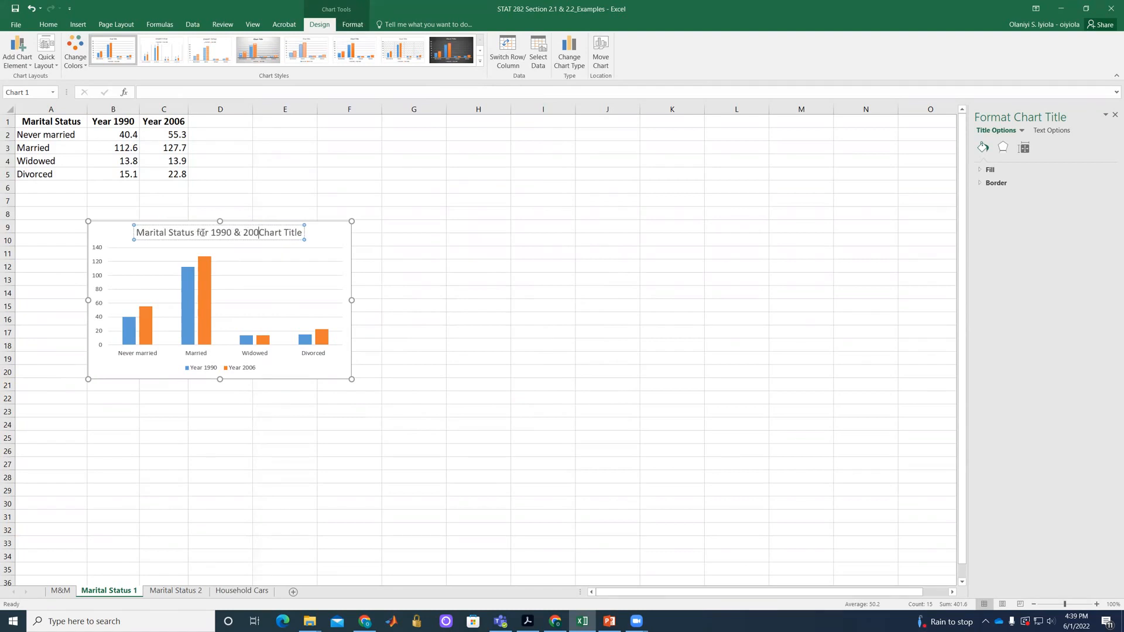
pyautogui.write('6')
pyautogui.press('Delete')
pyautogui.press('Delete')
pyautogui.press('Delete')
pyautogui.press('Delete')
pyautogui.press('Delete')
pyautogui.press('Delete')
pyautogui.press('Delete')
pyautogui.press('Delete')
pyautogui.press('Delete')
pyautogui.press('Delete')
pyautogui.press('Delete')
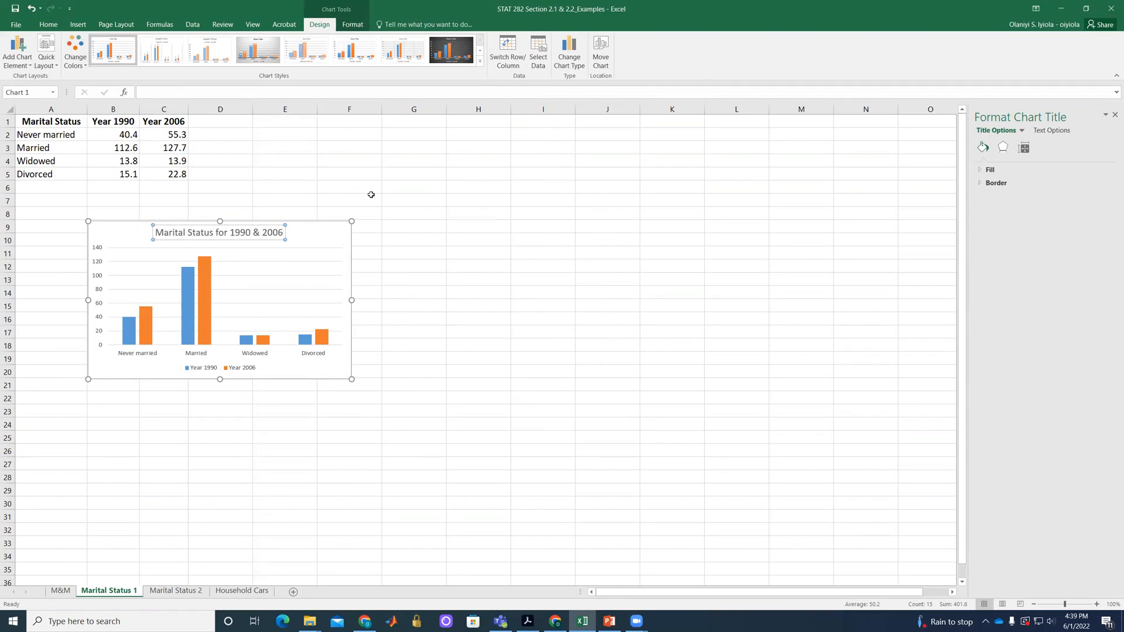
pyautogui.click(338, 234)
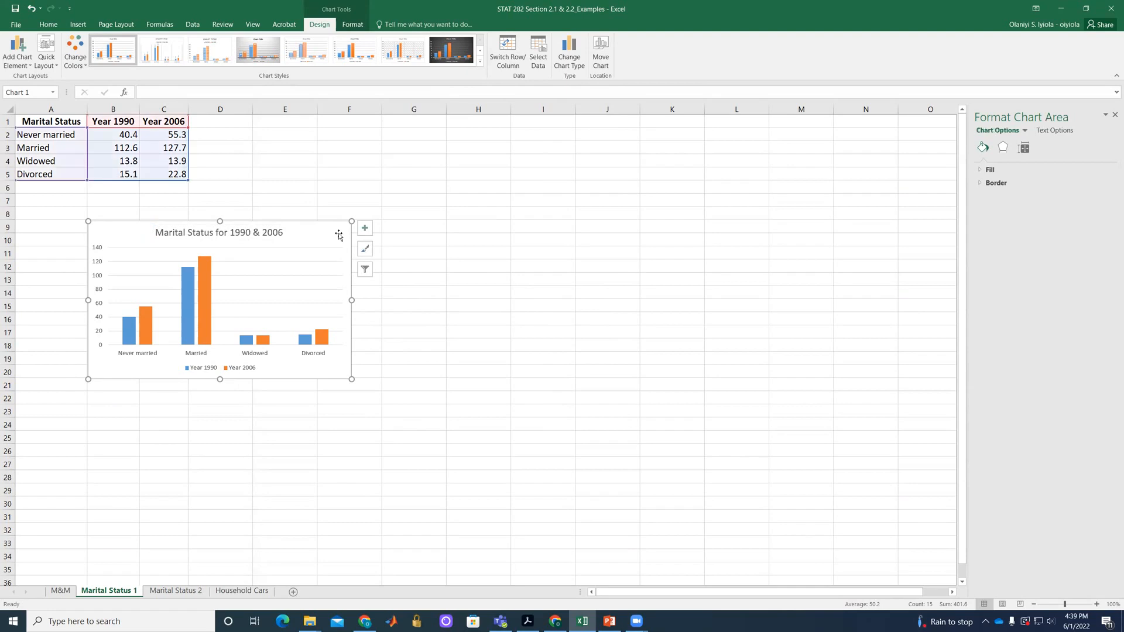
pyautogui.click(587, 197)
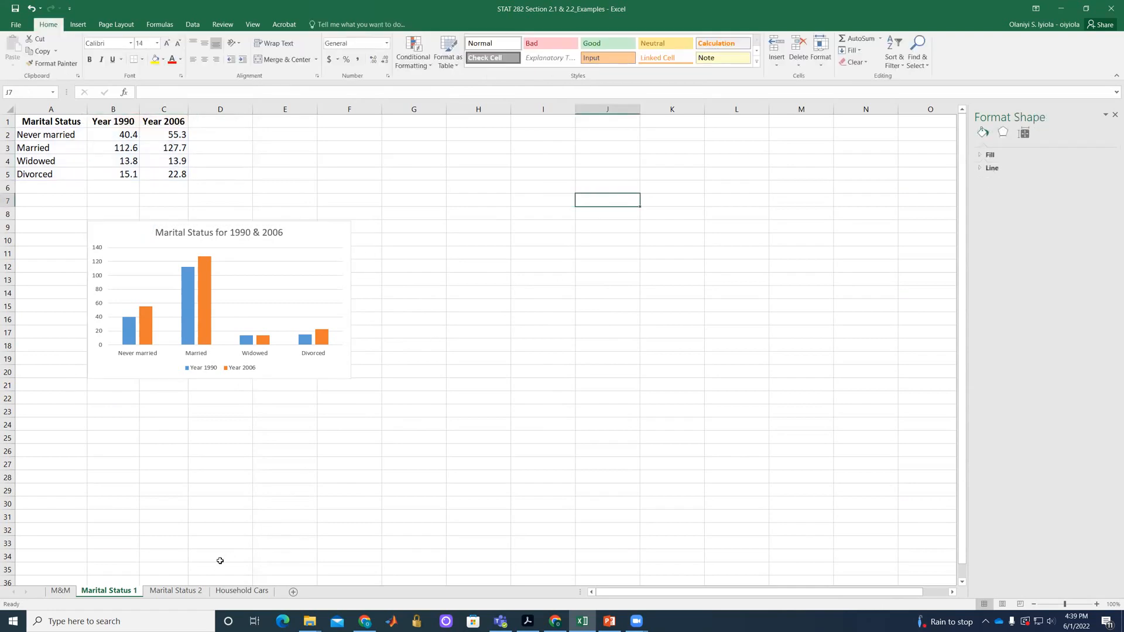
# On the Marital Status 2 sheet, insert a 2-D pie chart from the marital status and frequency data in A1:B5.
pyautogui.click(176, 592)
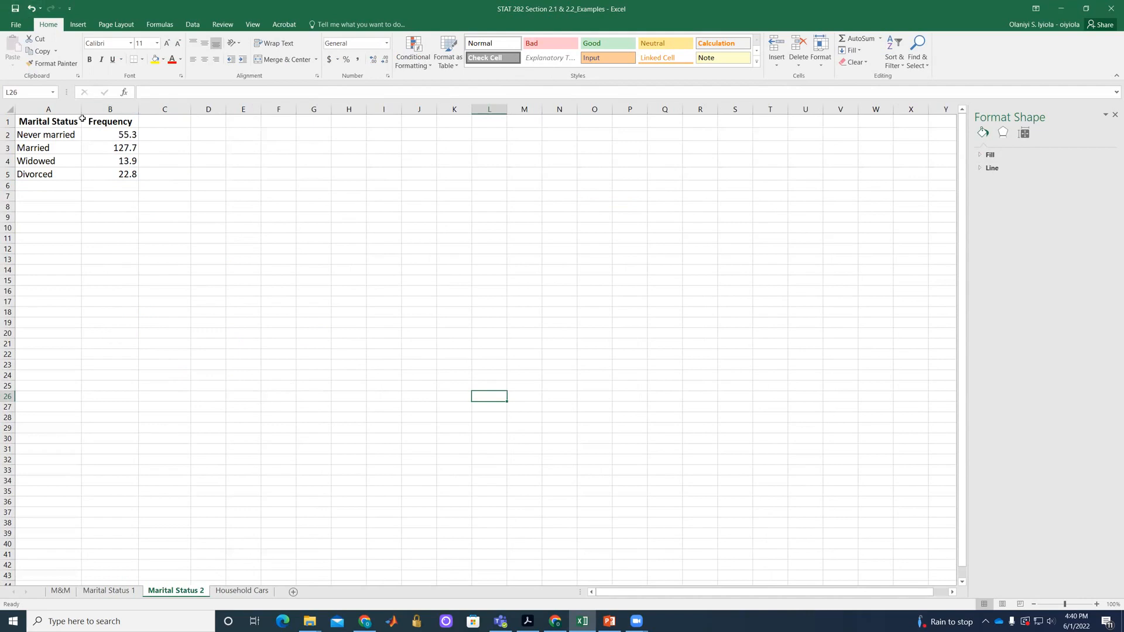
pyautogui.moveTo(63, 121)
pyautogui.mouseDown()
pyautogui.moveTo(109, 149)
pyautogui.moveTo(113, 175)
pyautogui.mouseUp()
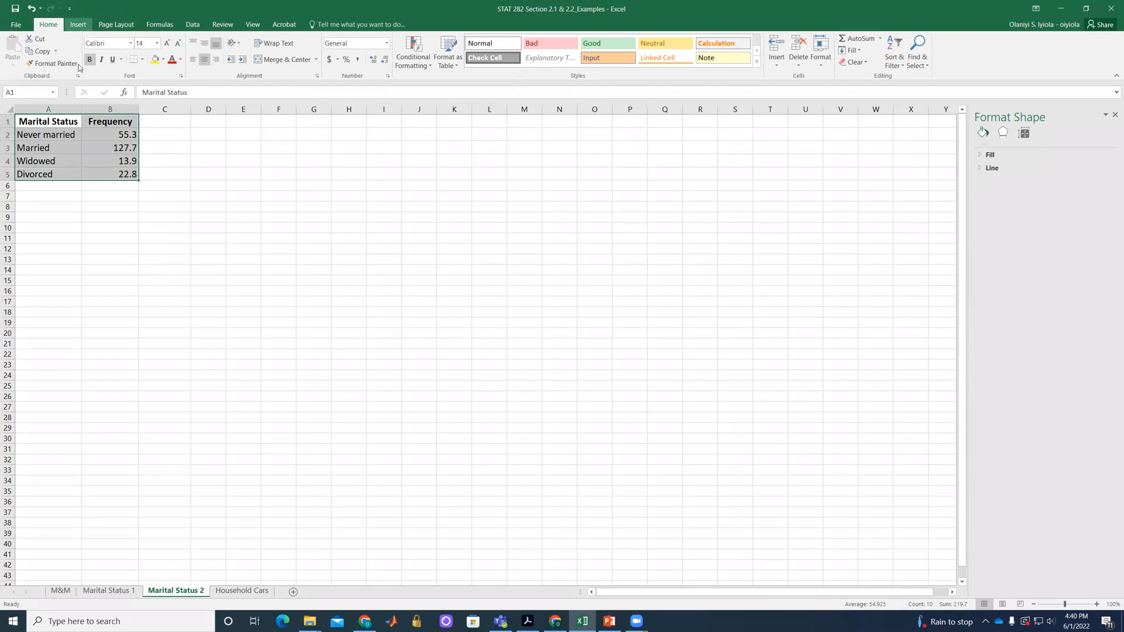
pyautogui.click(78, 24)
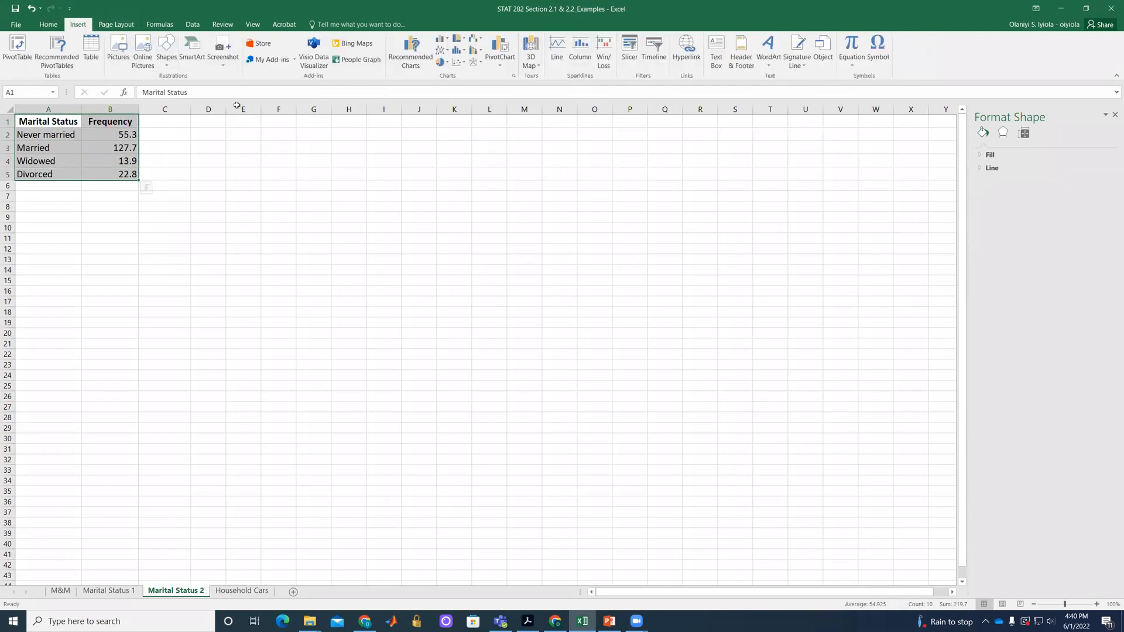
pyautogui.click(448, 64)
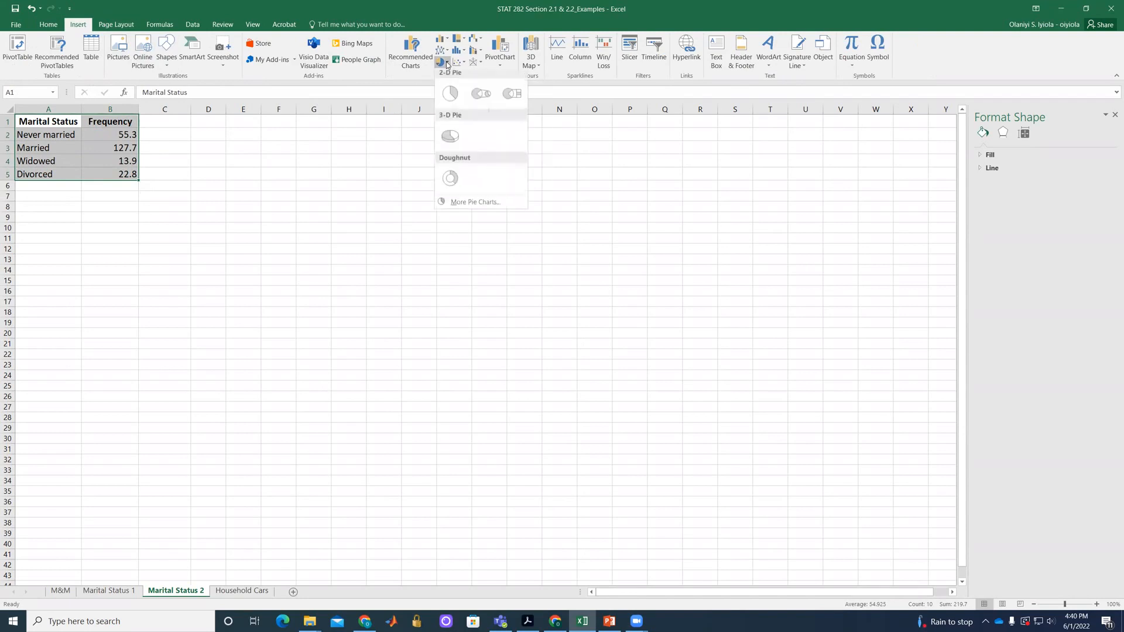
pyautogui.click(452, 101)
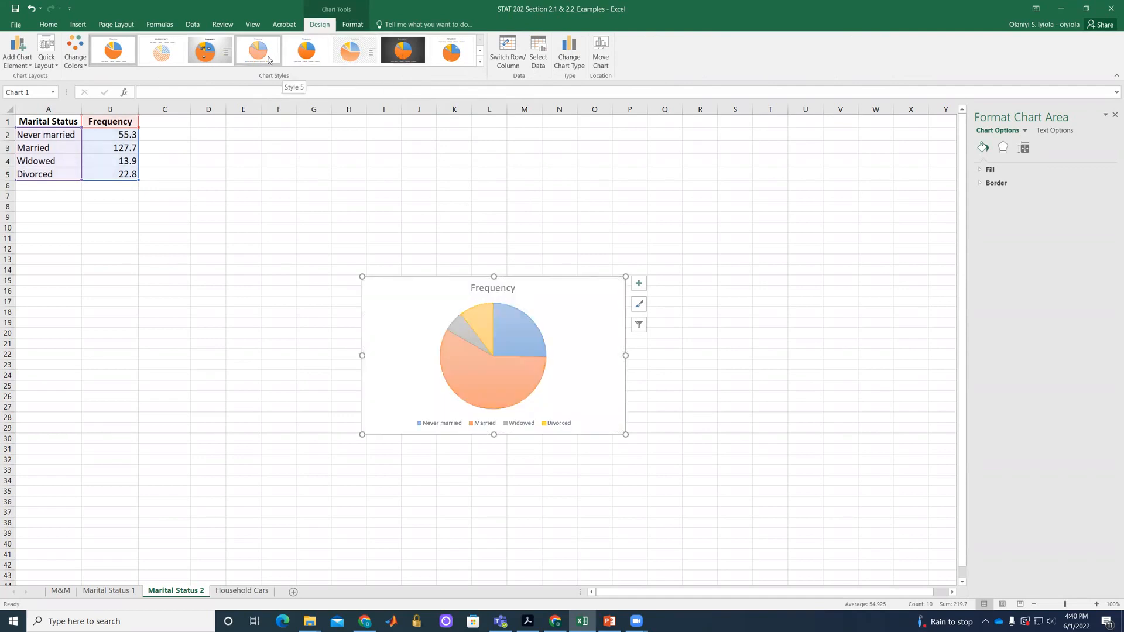
# Apply the gray gradient chart style with percentage labels to the pie chart and move it below the table.
pyautogui.click(205, 59)
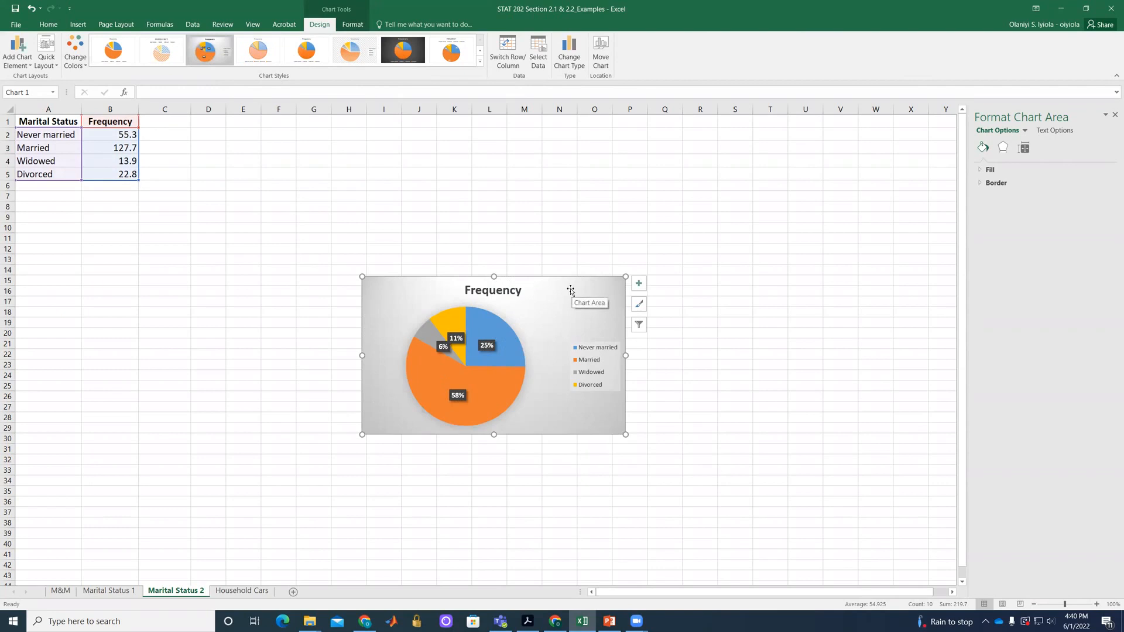
pyautogui.moveTo(567, 286); pyautogui.dragTo(296, 232)
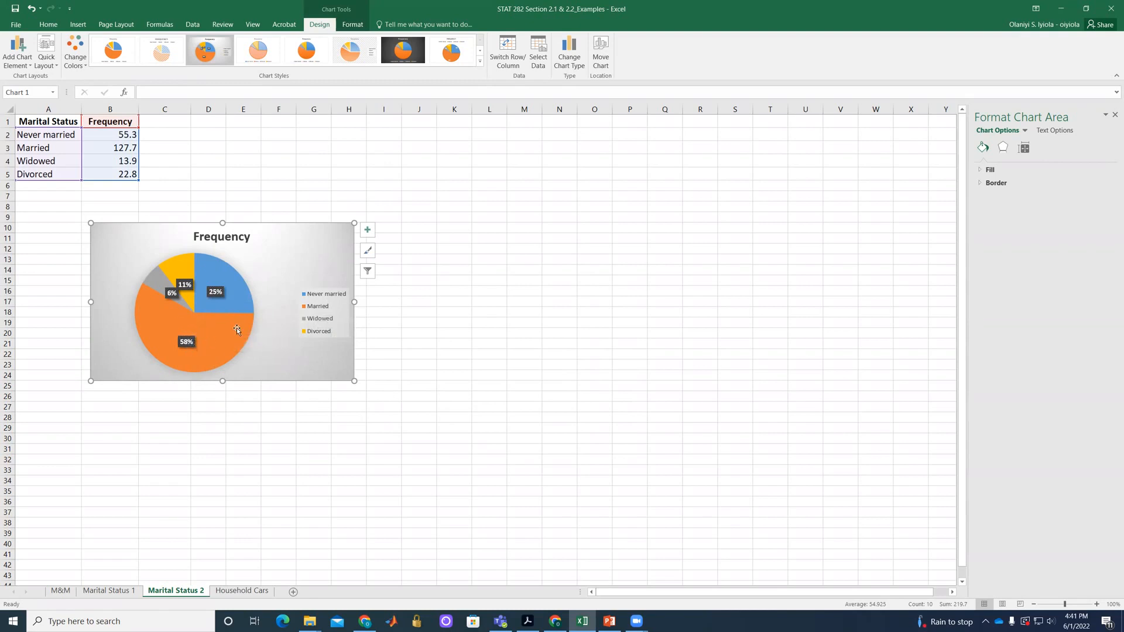
pyautogui.click(419, 321)
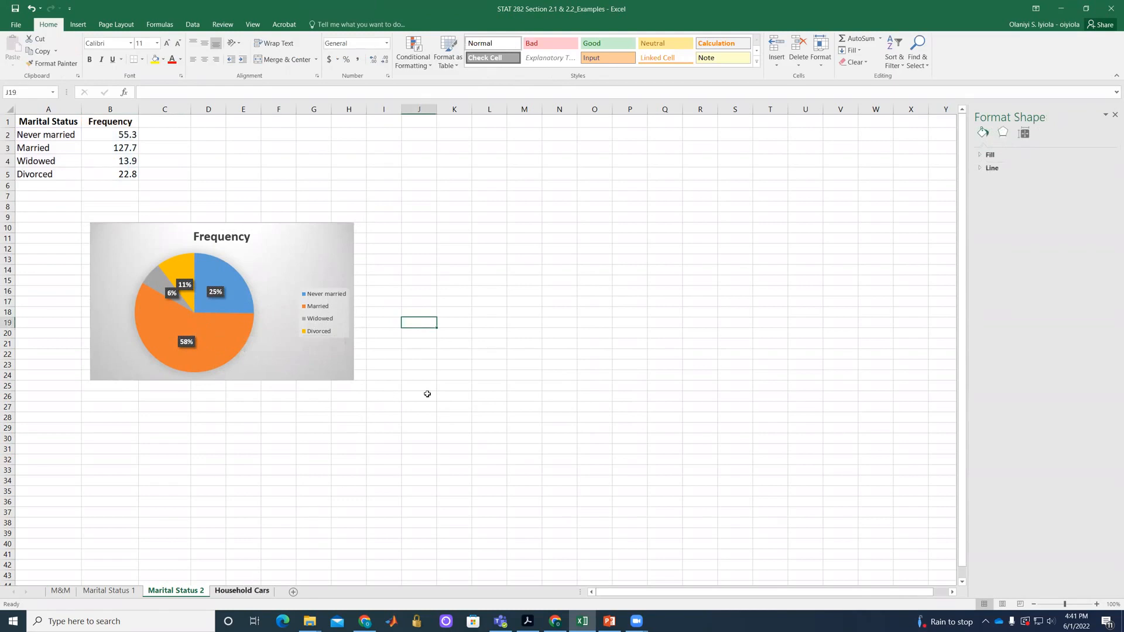
# On the Household Cars sheet, enter the headers "# of Cars" in D3 and "Frequency" in E3.
pyautogui.hotkey('ctrl', 'pagedown')
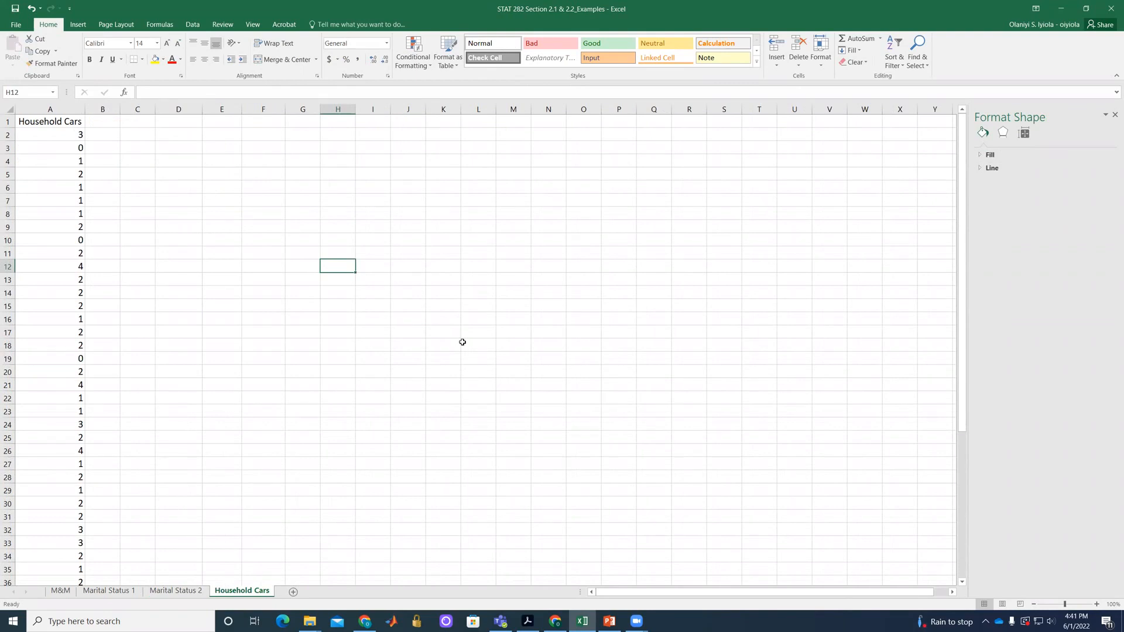
pyautogui.scroll(-10, 246, 223)
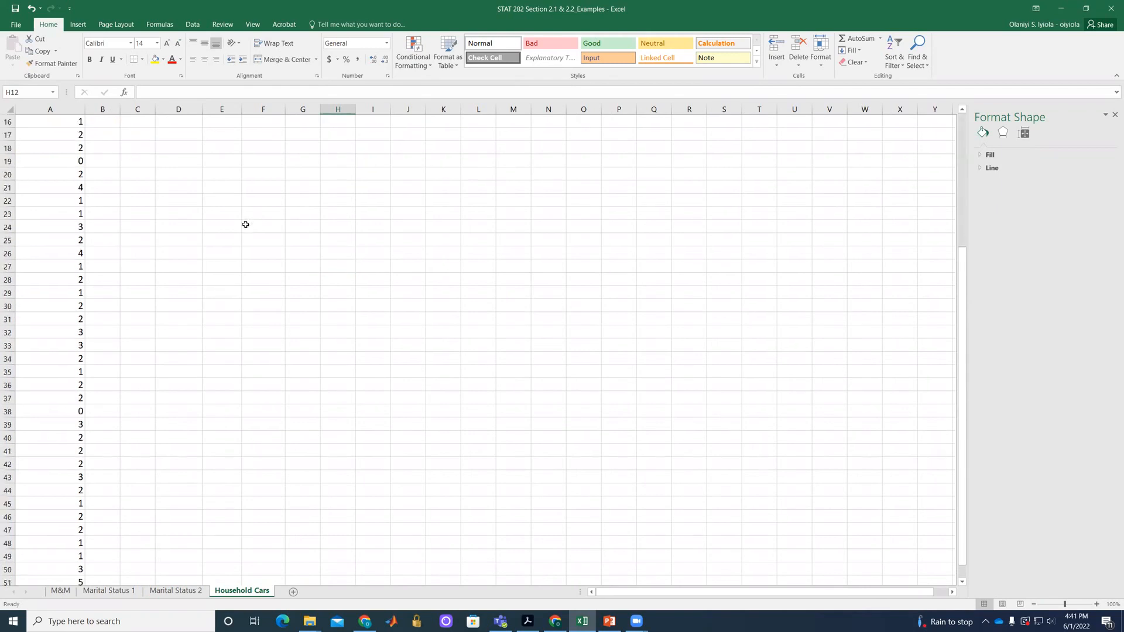
pyautogui.scroll(10, 246, 236)
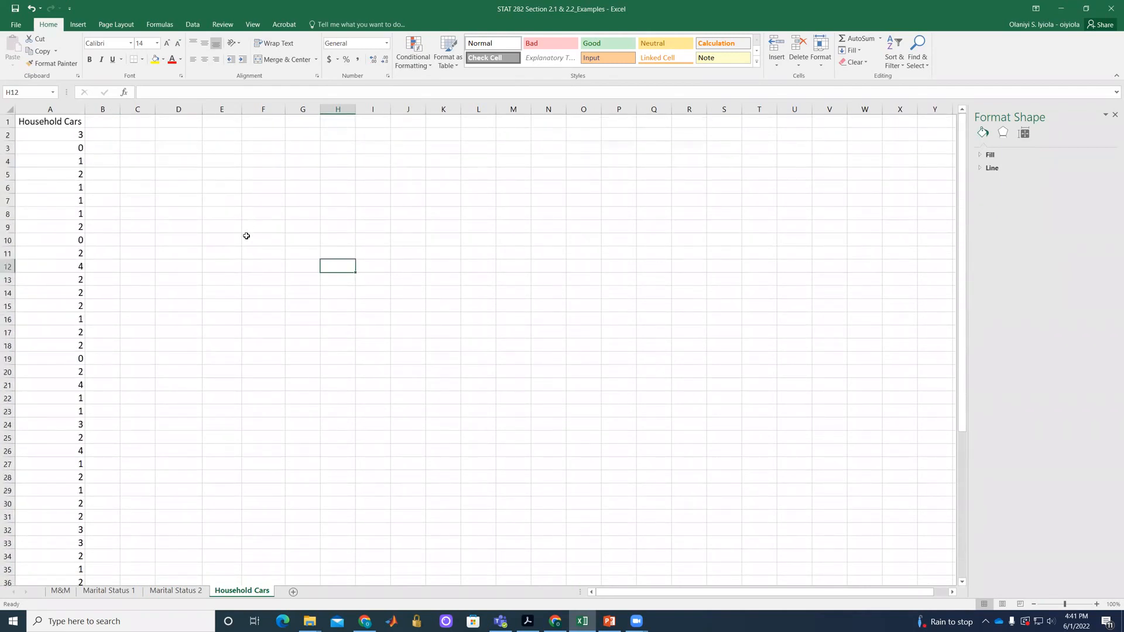
pyautogui.scroll(-9, 243, 236)
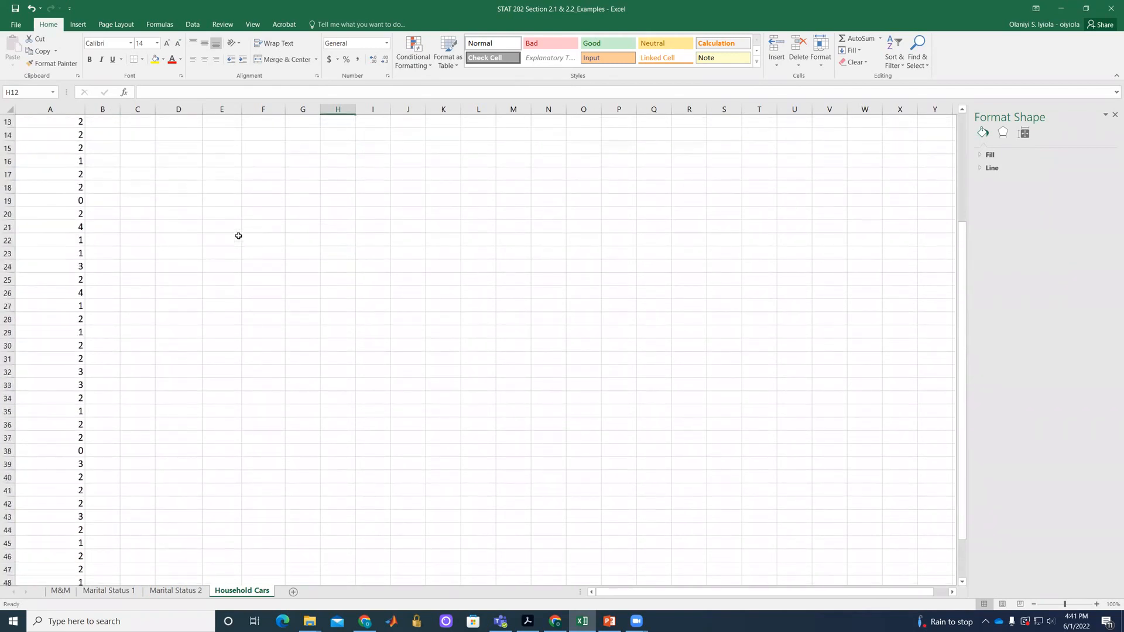
pyautogui.scroll(9, 238, 236)
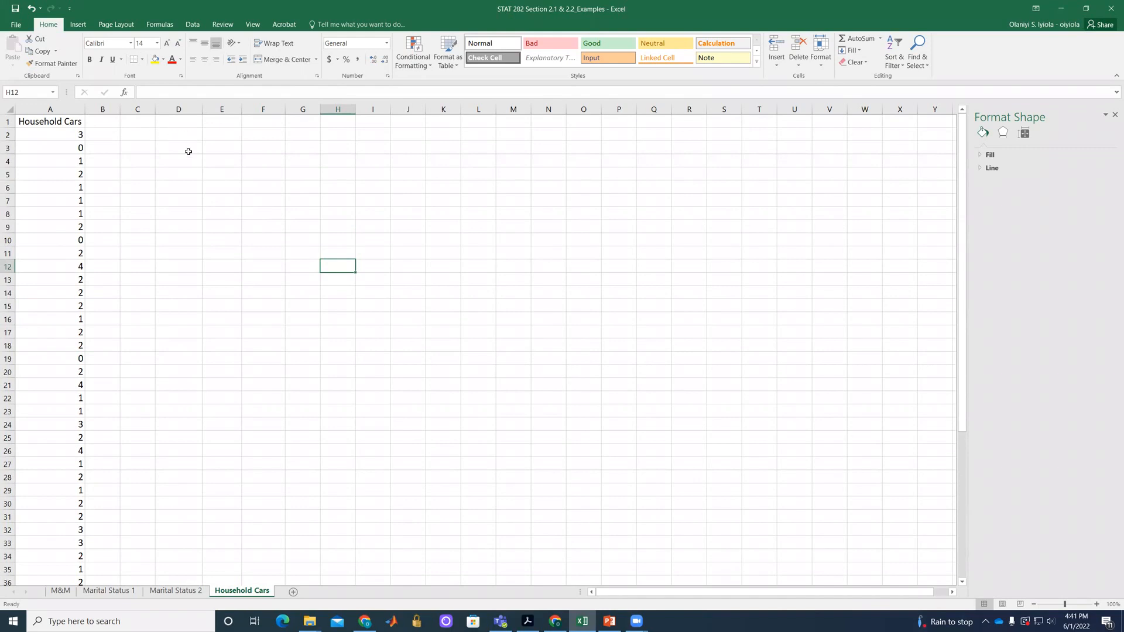
pyautogui.click(188, 151)
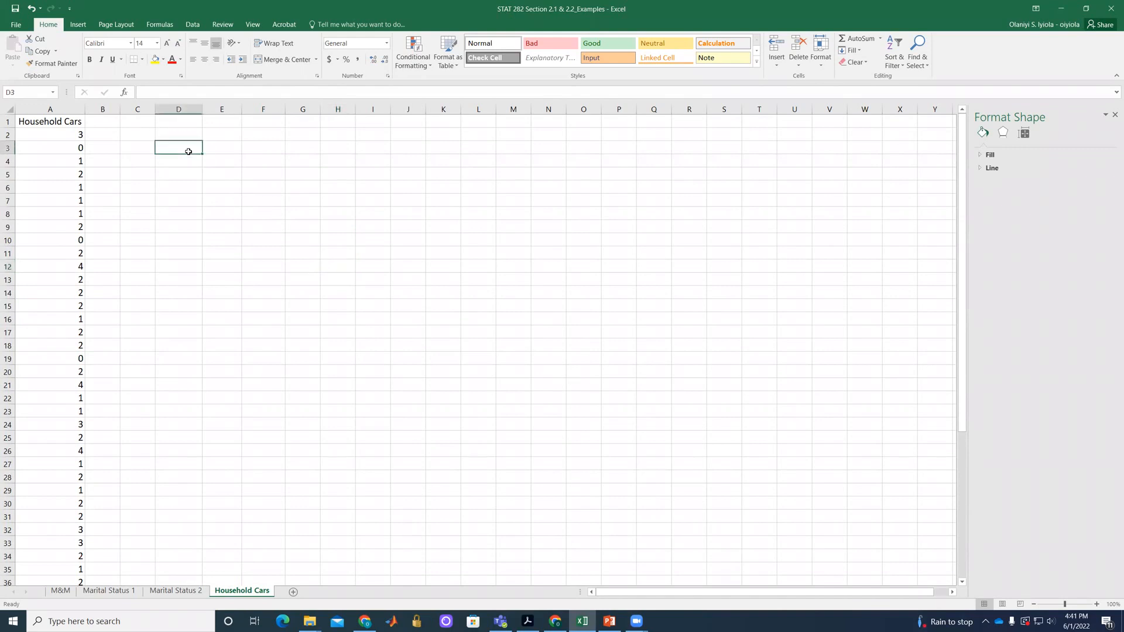
pyautogui.write('#')
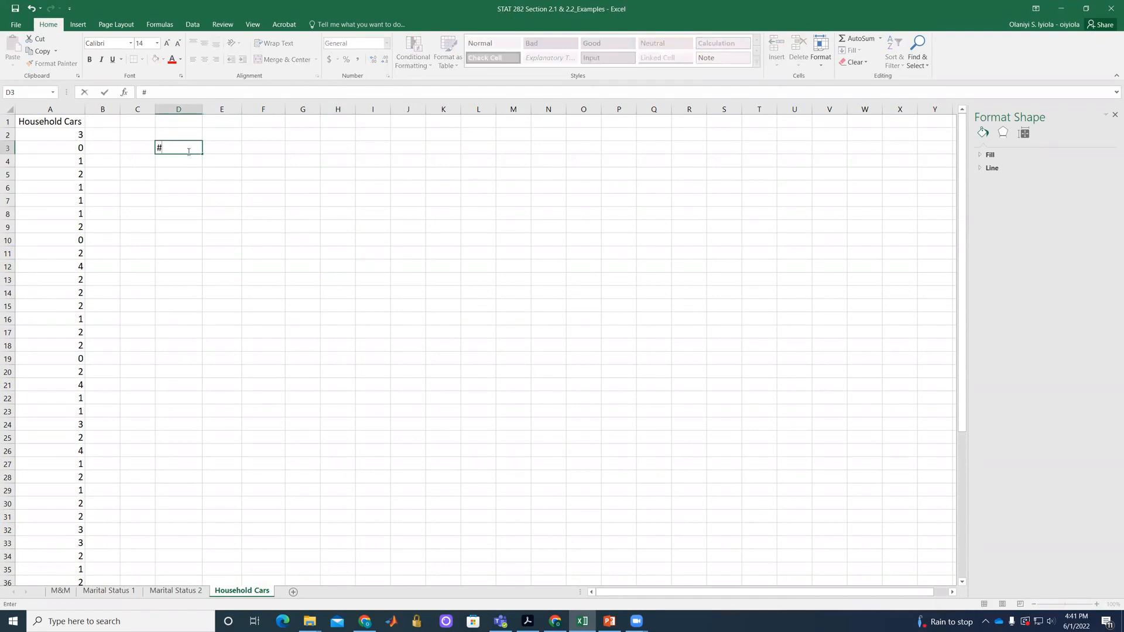
pyautogui.write(' of Cars')
pyautogui.click(220, 146)
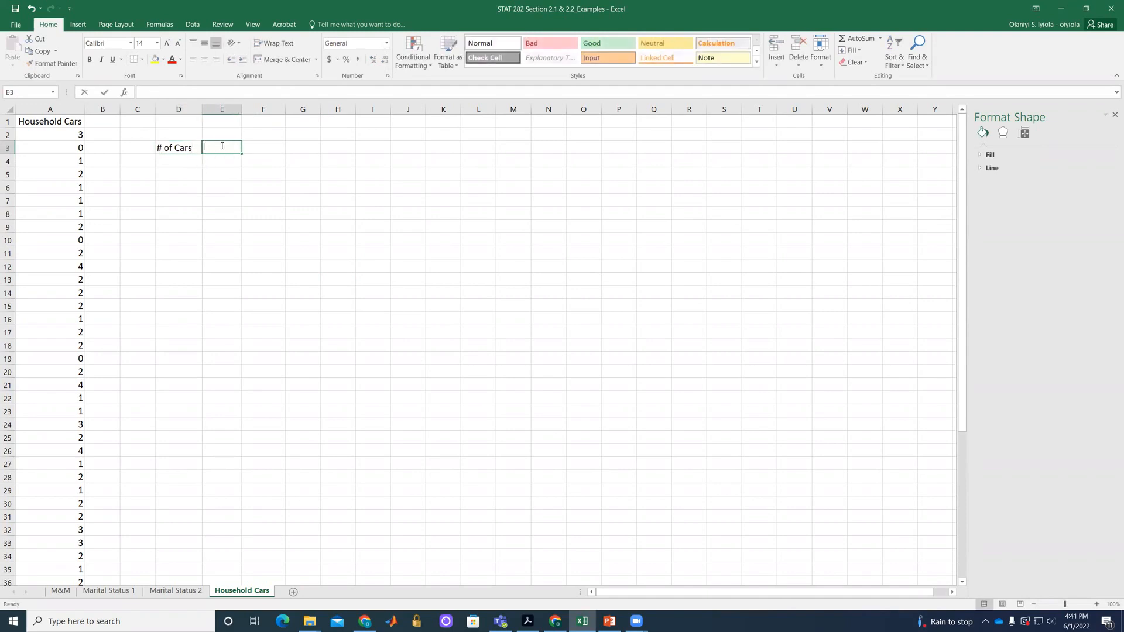
pyautogui.write('Frequency')
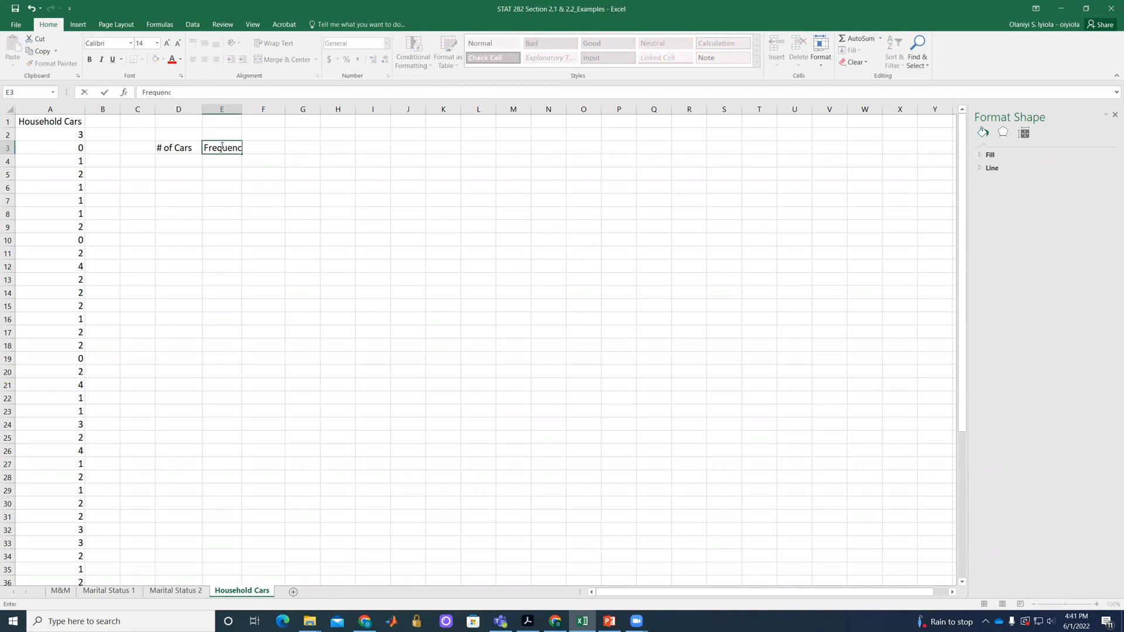
pyautogui.click(301, 150)
pyautogui.click(273, 151)
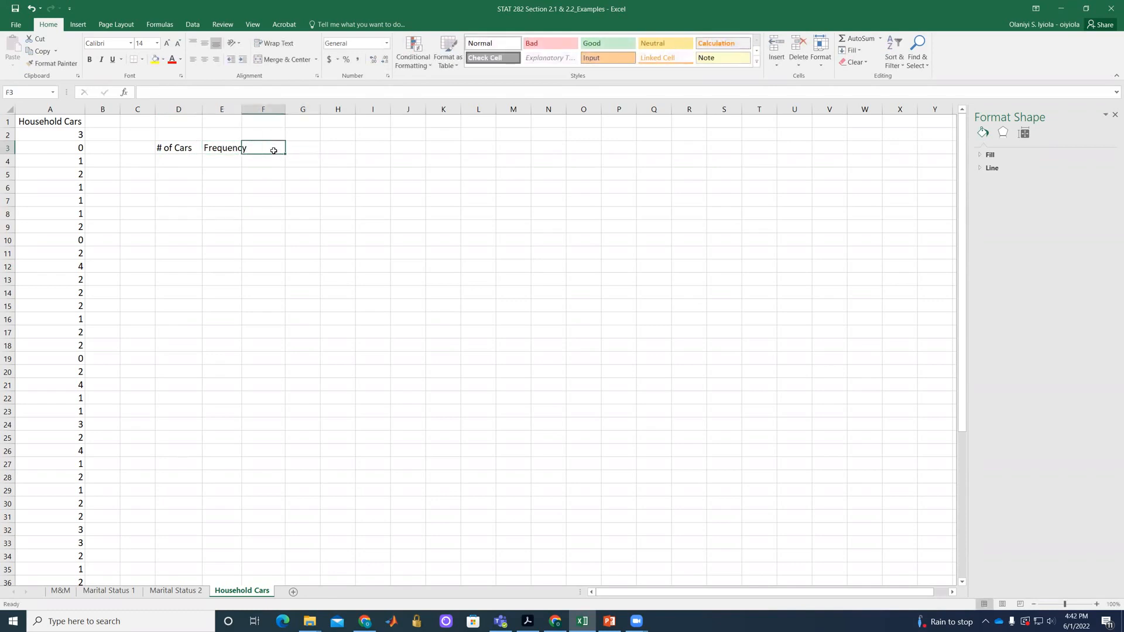
# Enter the header "Rel Frequency" in F3 and widen columns E and F to fit their headers.
pyautogui.write('Rel')
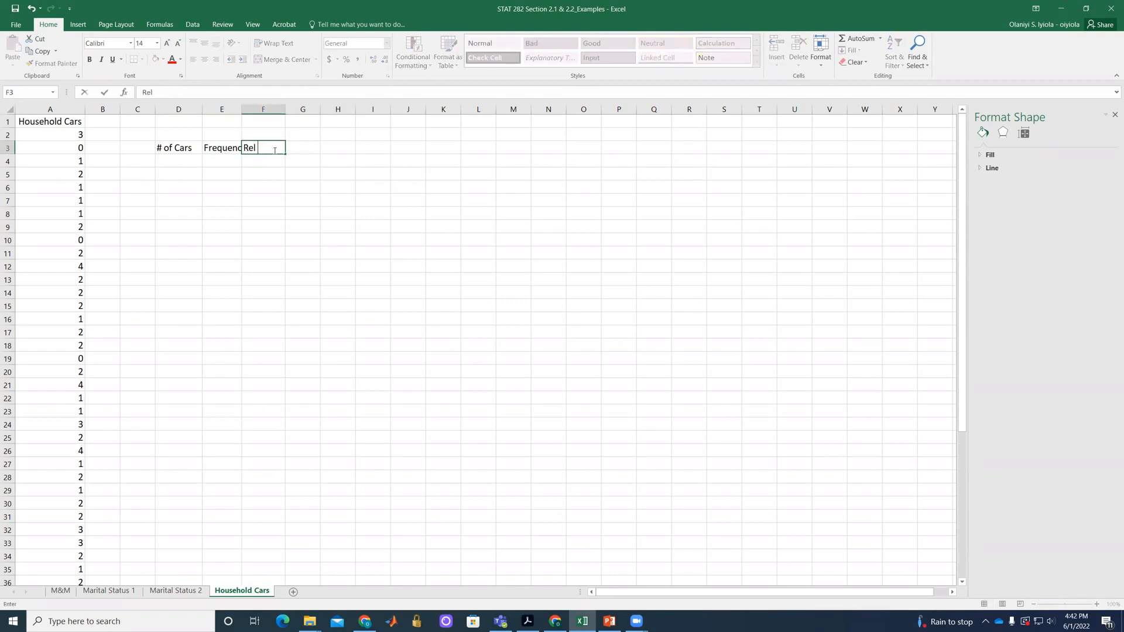
pyautogui.write(' Frequency')
pyautogui.click(284, 186)
pyautogui.moveTo(239, 112); pyautogui.dragTo(325, 110)
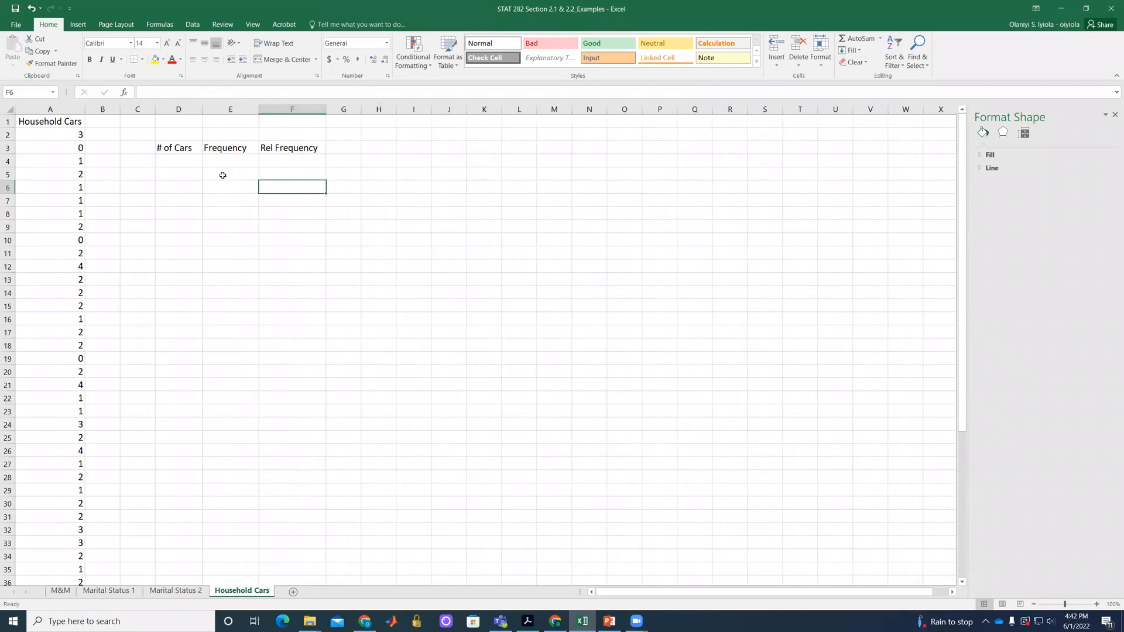
# List the car counts 0, 1, 2, 3, 4 and 5 in cells D4 to D9 under "# of Cars".
pyautogui.click(170, 164)
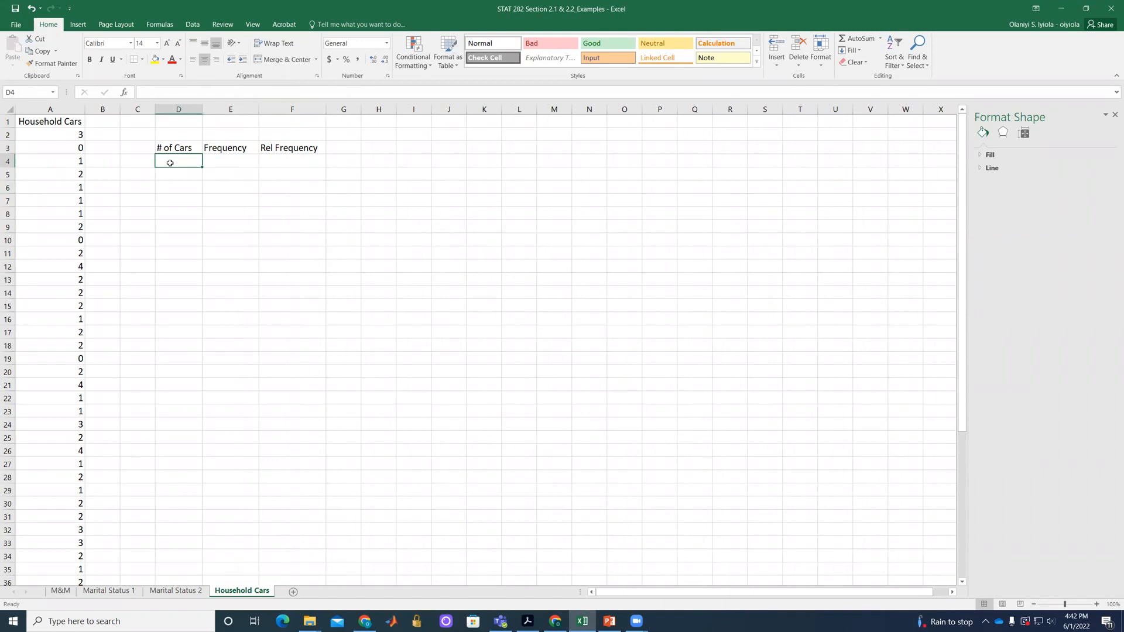
pyautogui.write('0')
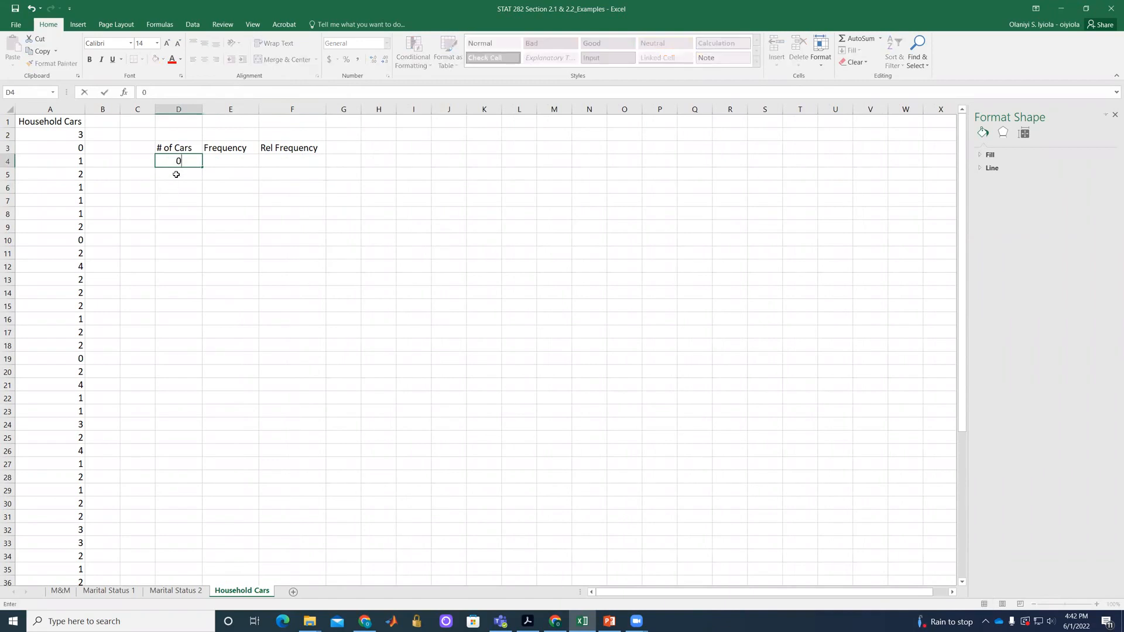
pyautogui.click(176, 175)
pyautogui.write('1')
pyautogui.click(180, 185)
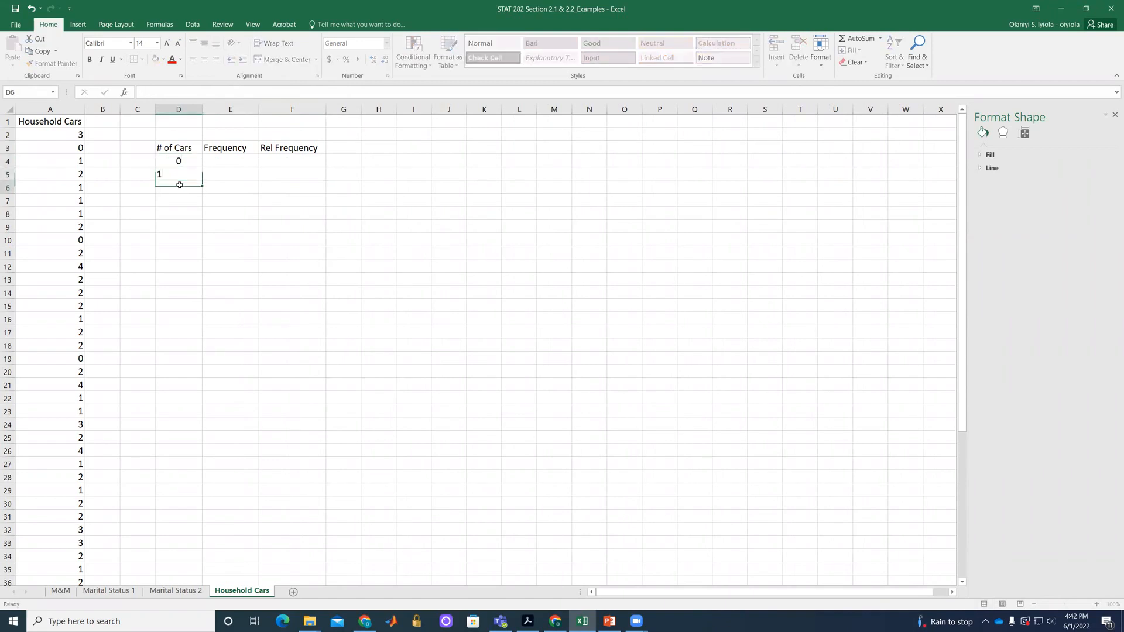
pyautogui.write('2')
pyautogui.click(182, 200)
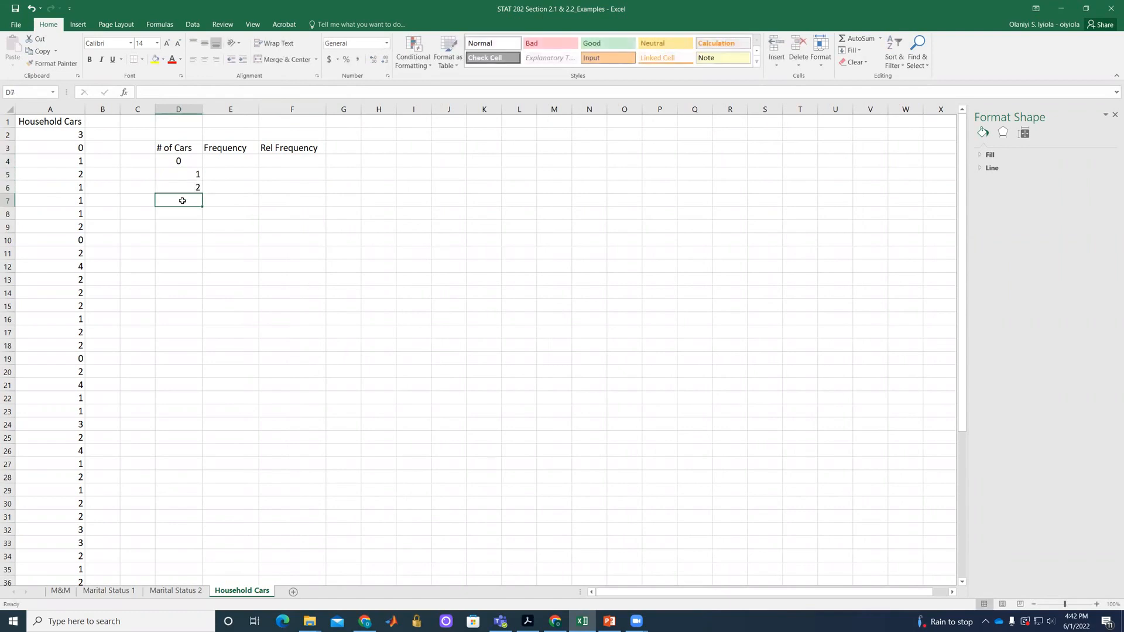
pyautogui.write('3')
pyautogui.click(190, 212)
pyautogui.write('4')
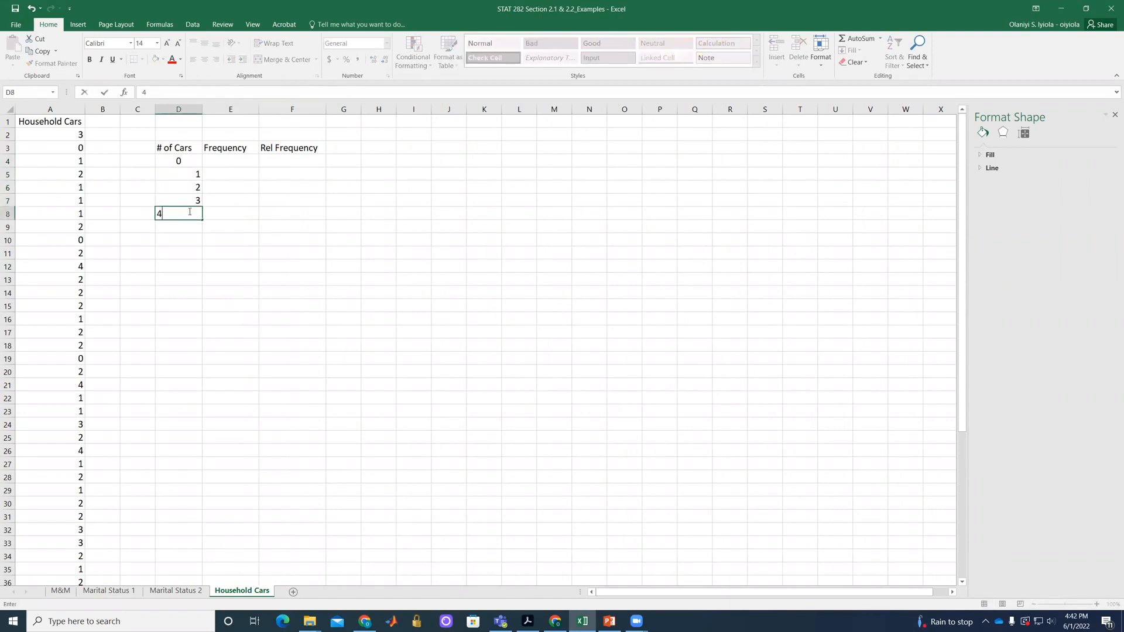
pyautogui.click(193, 228)
pyautogui.write('5')
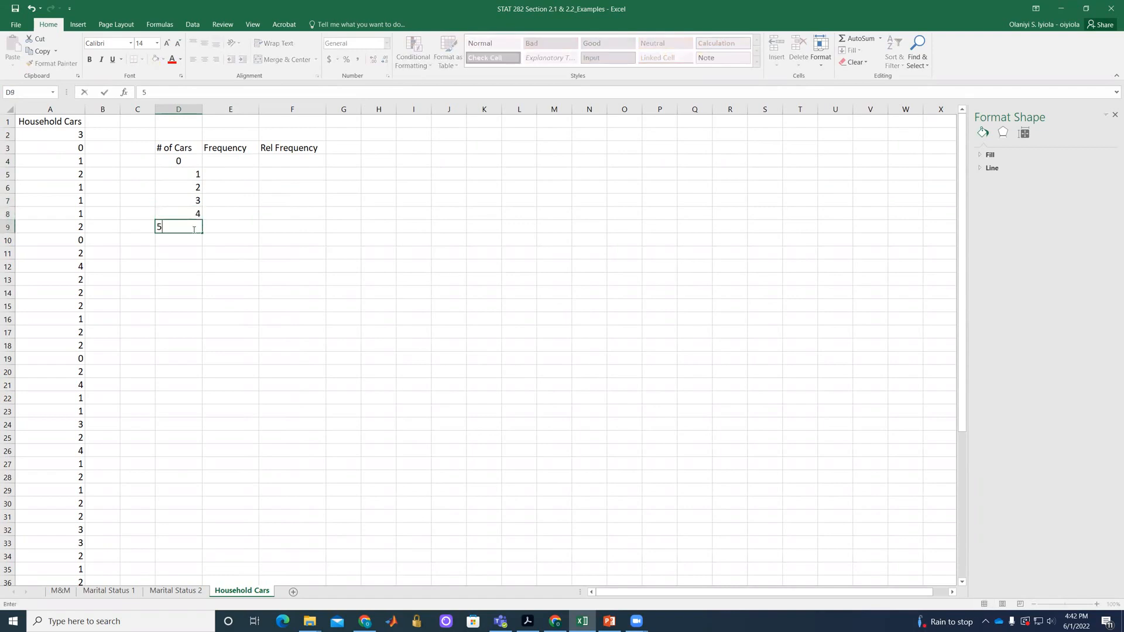
pyautogui.click(192, 241)
# Center the car counts in D4:D9 horizontally in their cells.
pyautogui.click(191, 165)
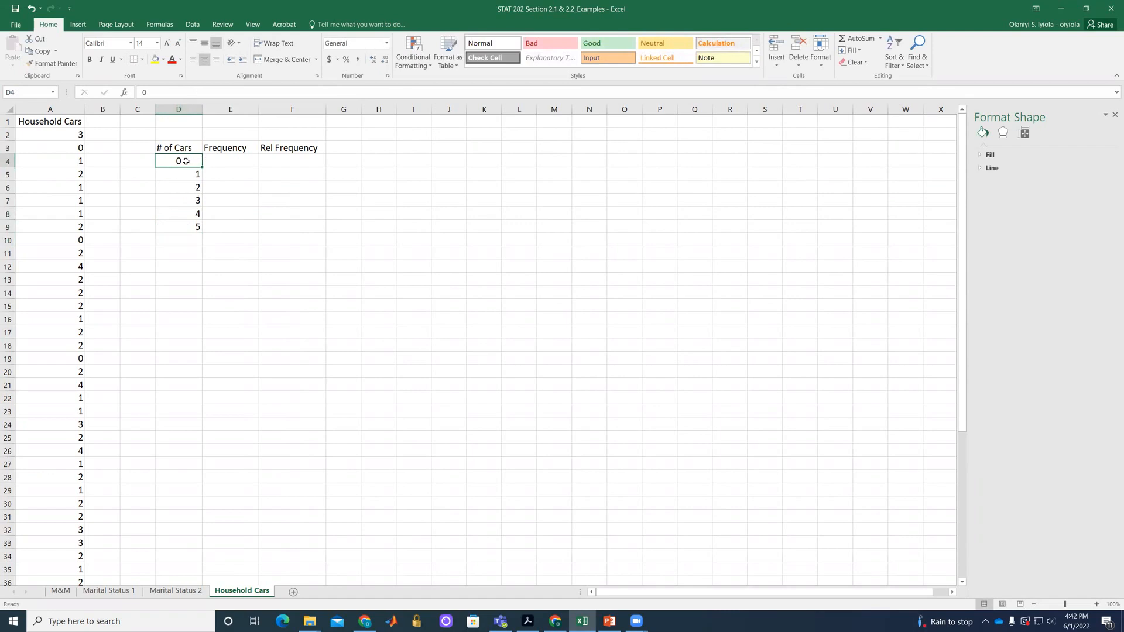
pyautogui.moveTo(186, 160); pyautogui.dragTo(193, 228)
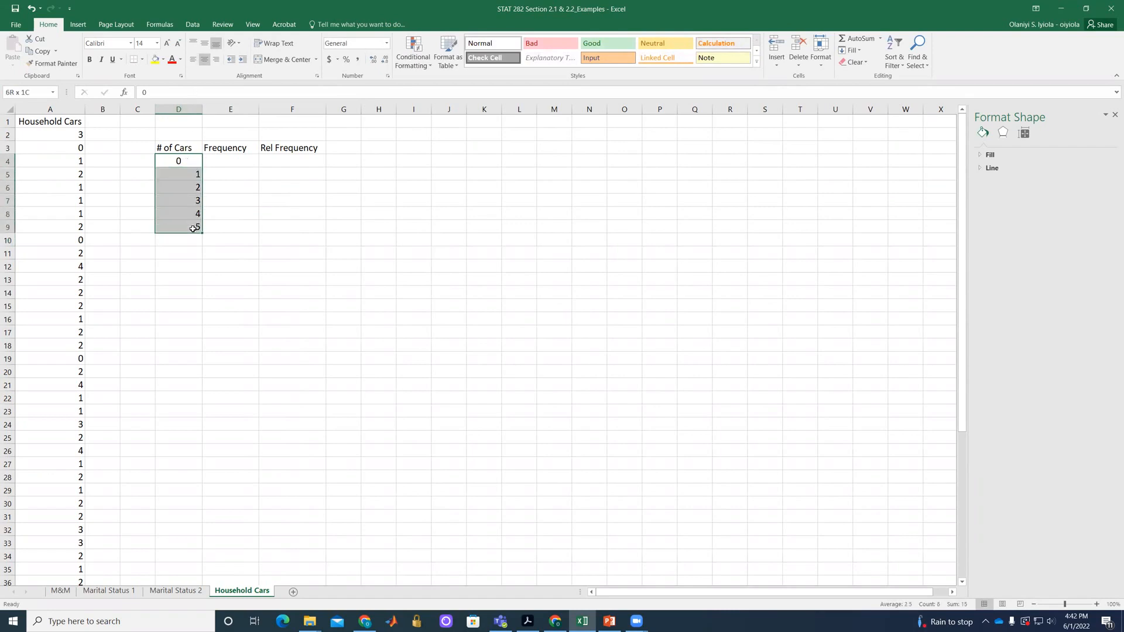
pyautogui.click(205, 61)
pyautogui.click(205, 62)
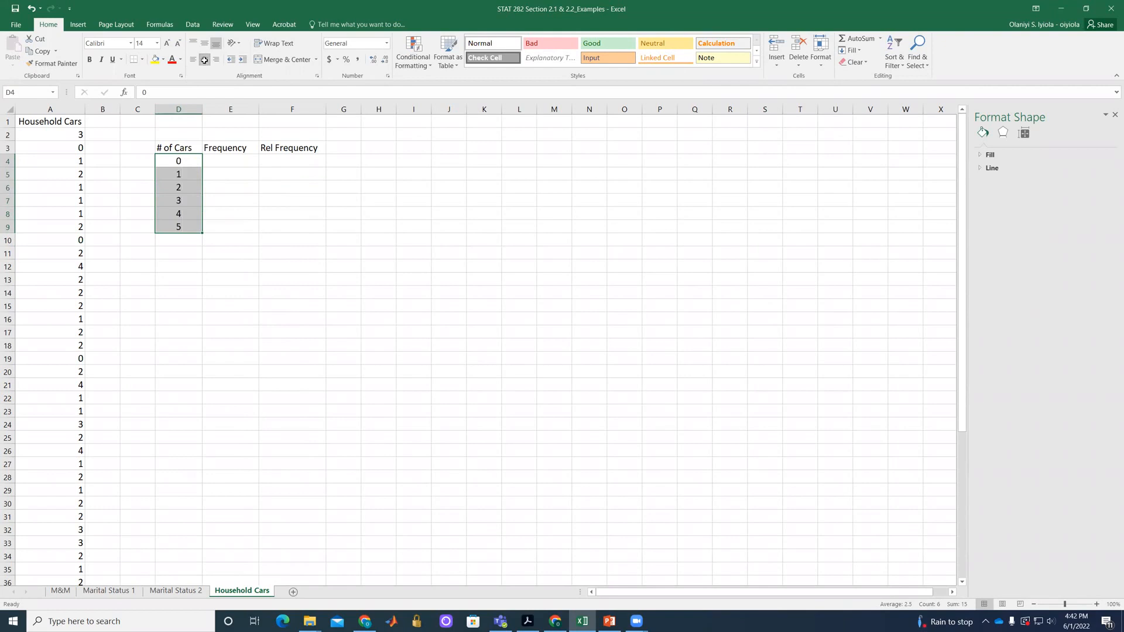
pyautogui.click(252, 226)
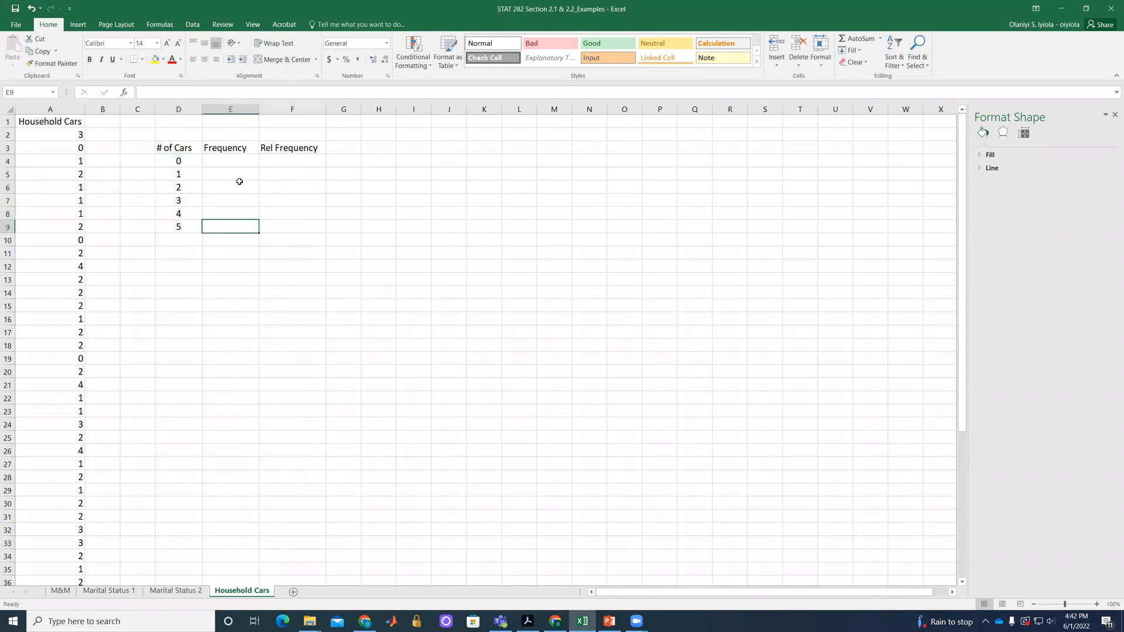
# Begin a COUNTIF formula in E4 with the household cars data in A2:A51 as its range.
pyautogui.click(236, 162)
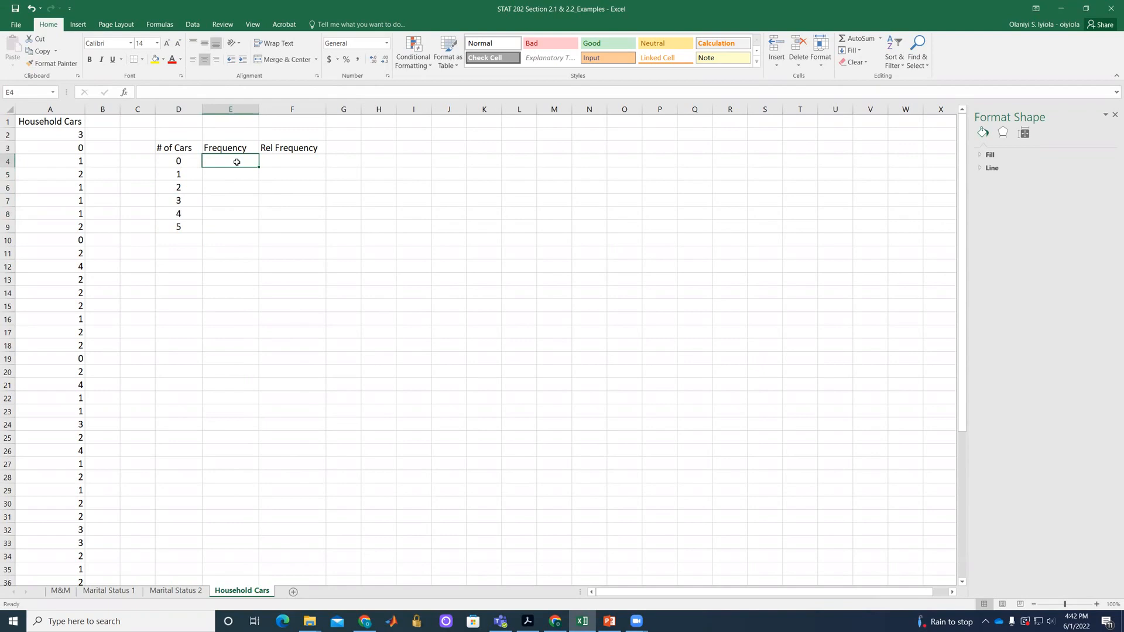
pyautogui.write('=')
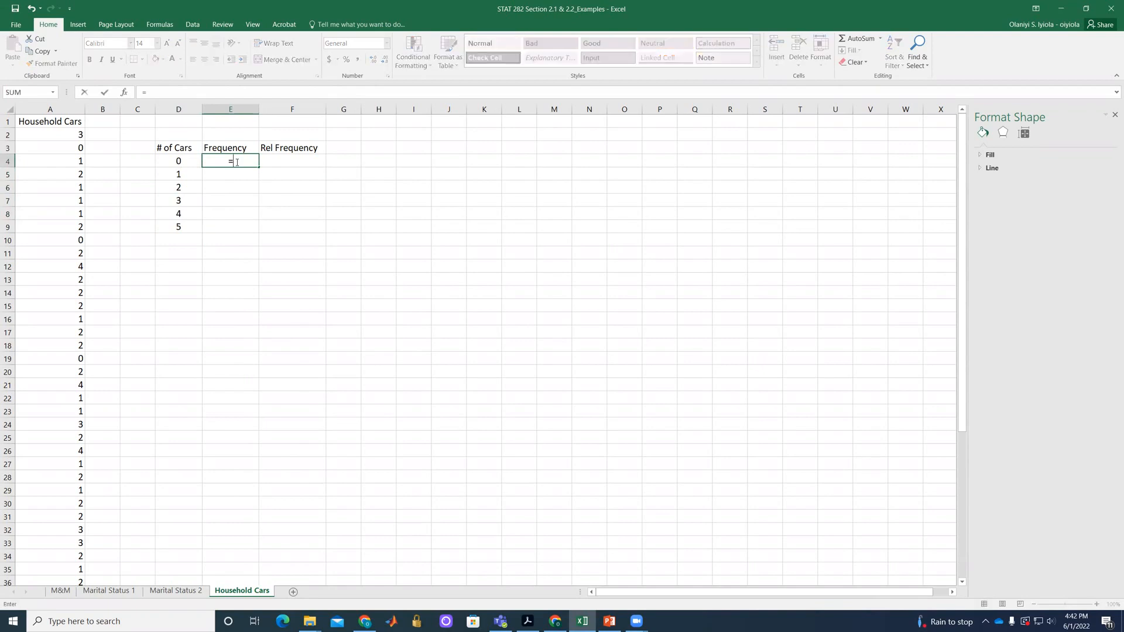
pyautogui.write('COU')
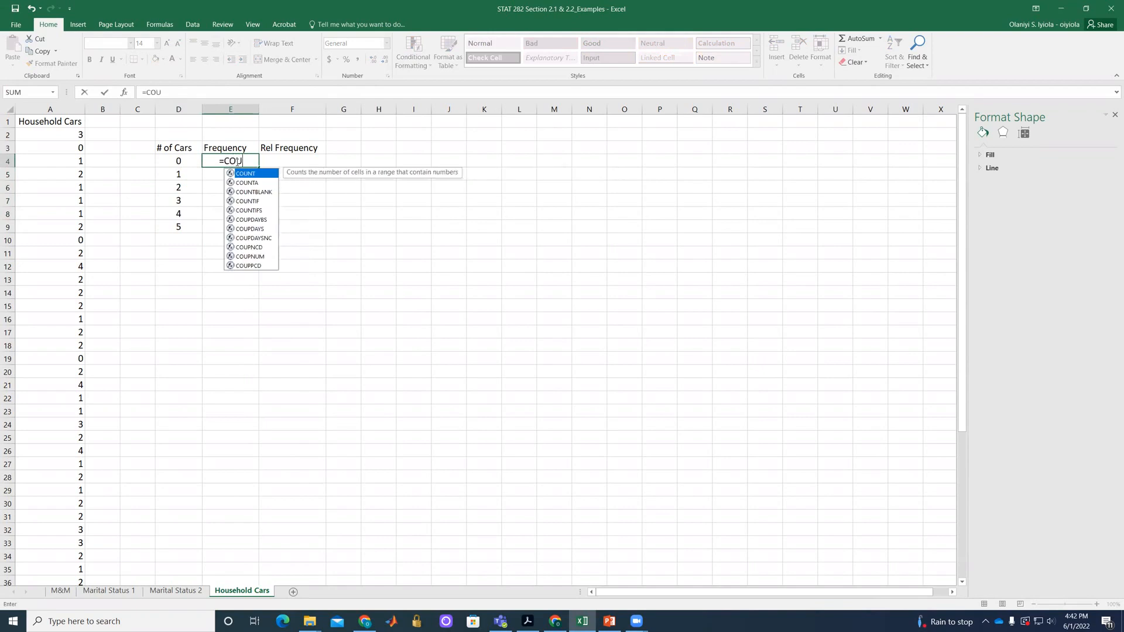
pyautogui.write('NTIF(')
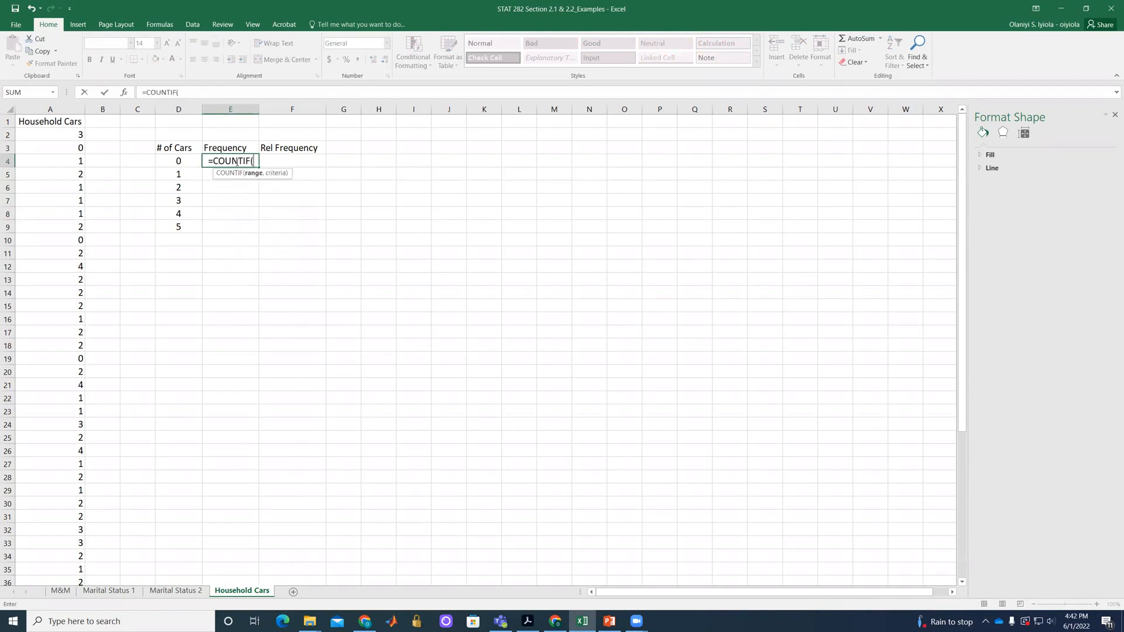
pyautogui.moveTo(68, 135); pyautogui.dragTo(81, 542)
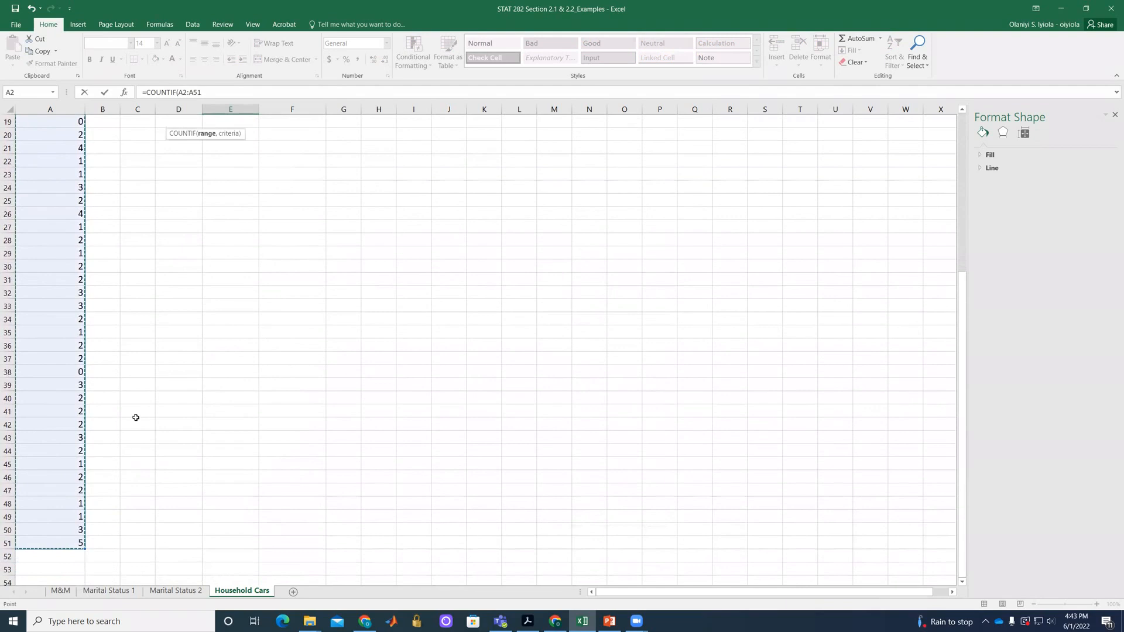
pyautogui.scroll(6, 242, 240)
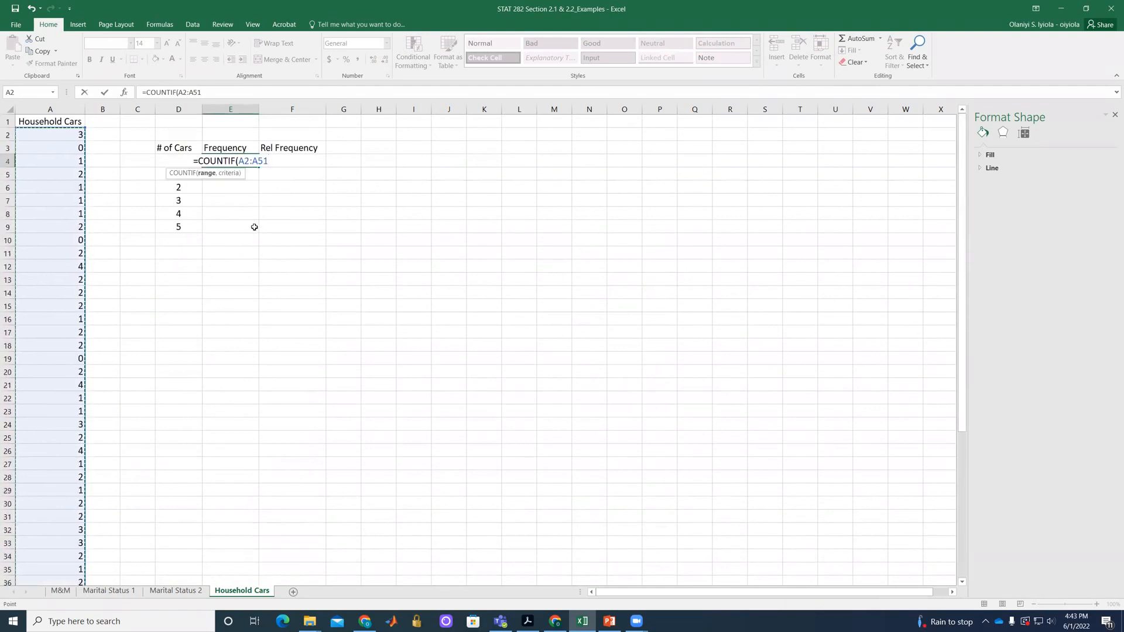
pyautogui.write(',')
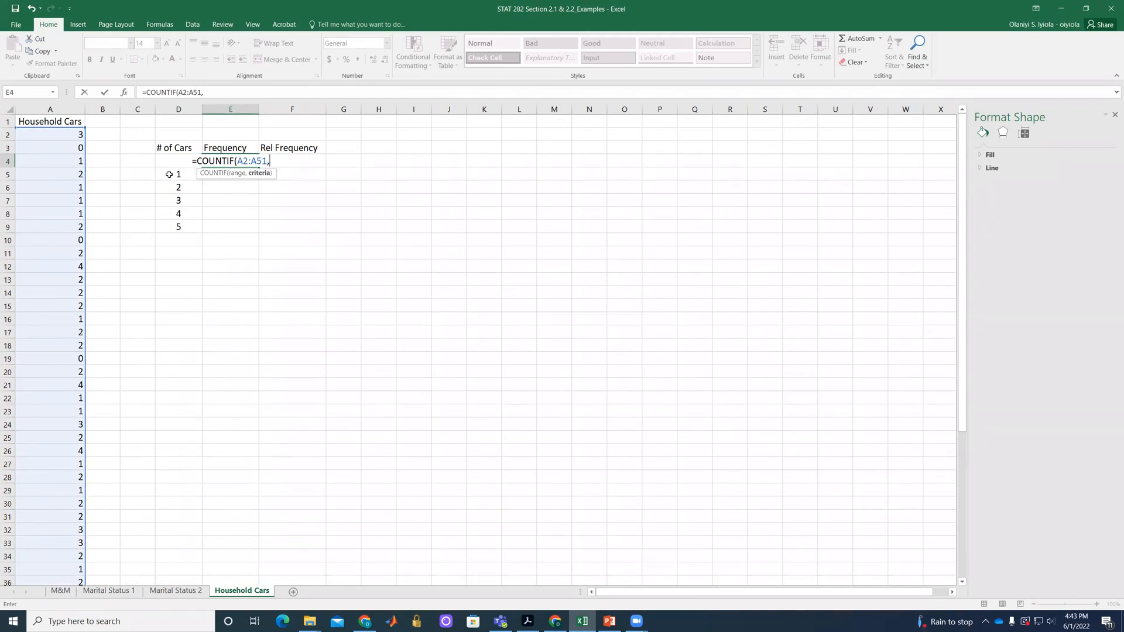
# Make the COUNTIF range absolute as $A$2:$A$51 and enter the formula in E4.
pyautogui.click(238, 161)
pyautogui.write('$')
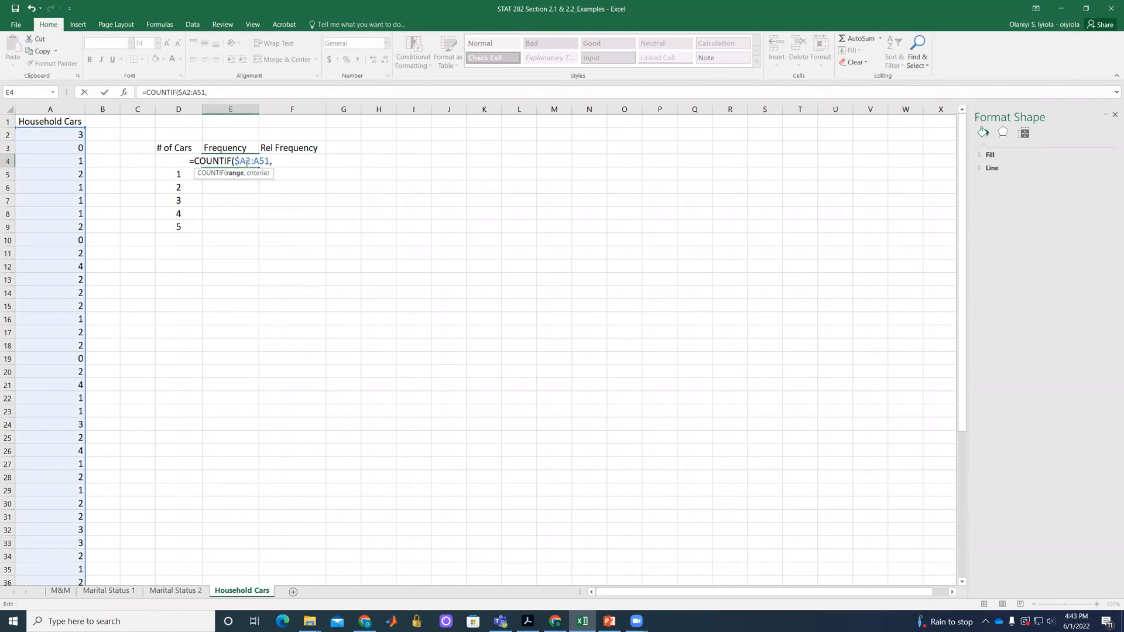
pyautogui.press('Right')
pyautogui.write('$')
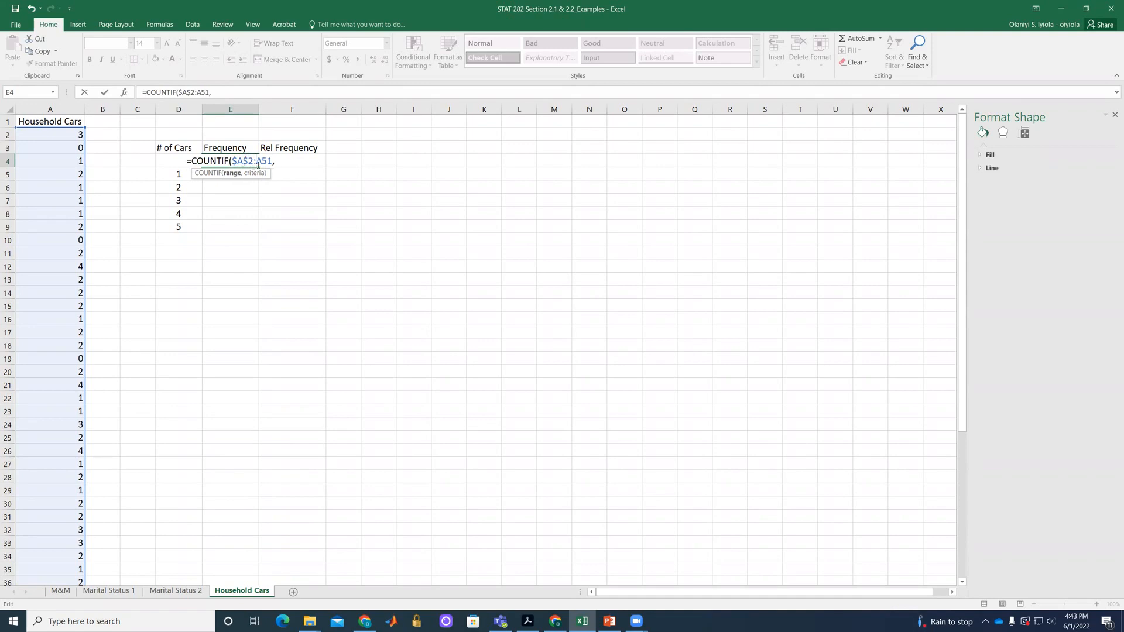
pyautogui.click(257, 161)
pyautogui.write('$')
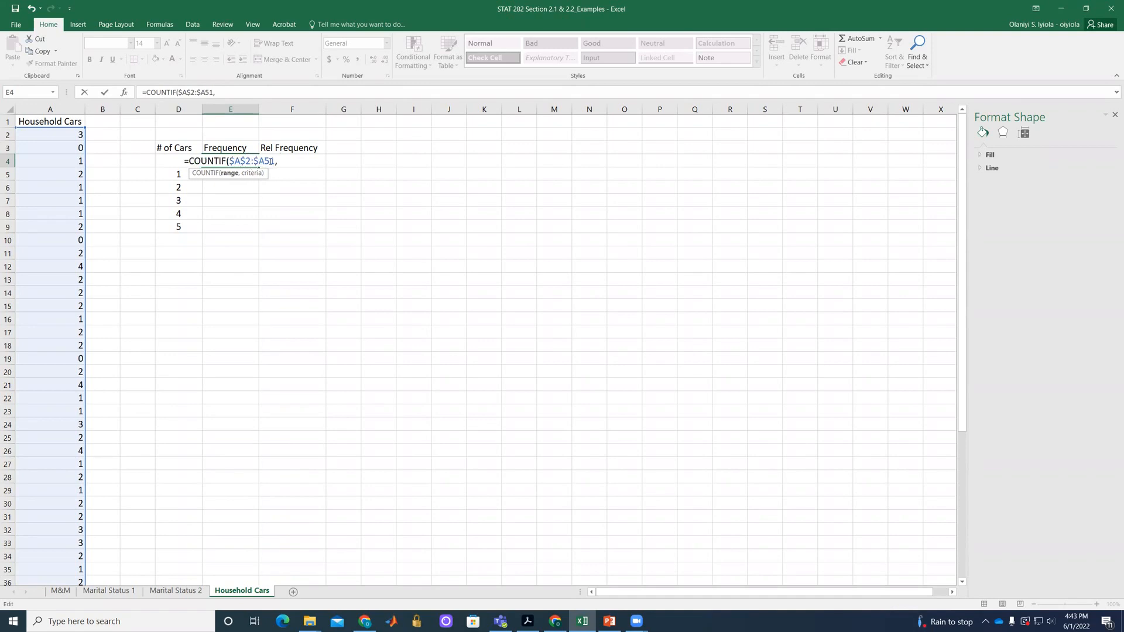
pyautogui.click(264, 162)
pyautogui.write('$')
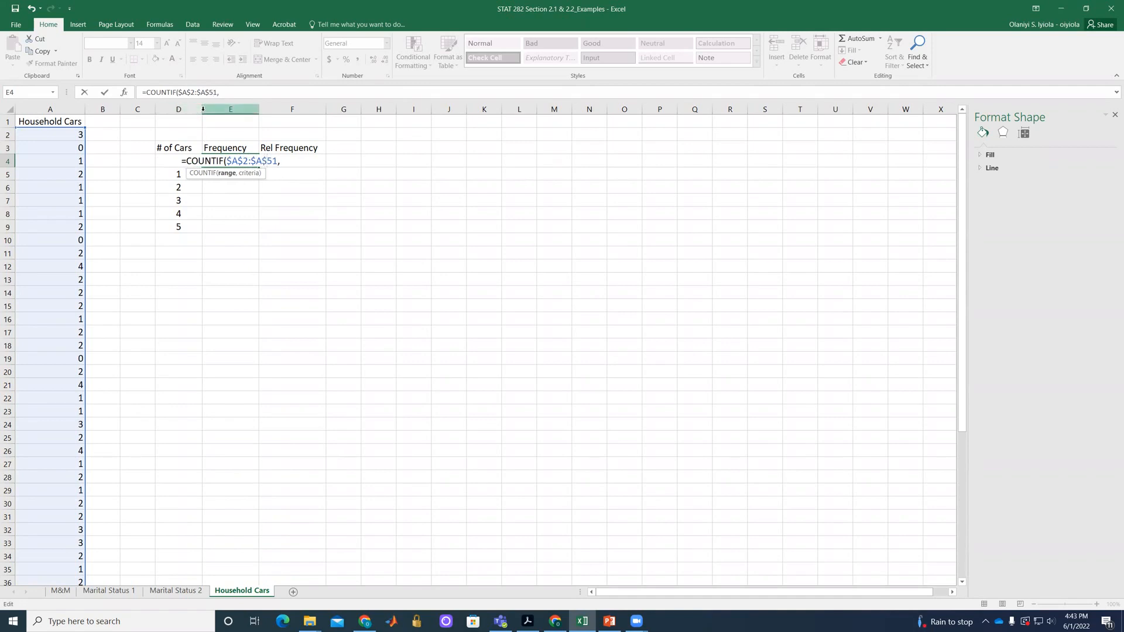
pyautogui.click(162, 161)
pyautogui.press('Return')
pyautogui.click(165, 175)
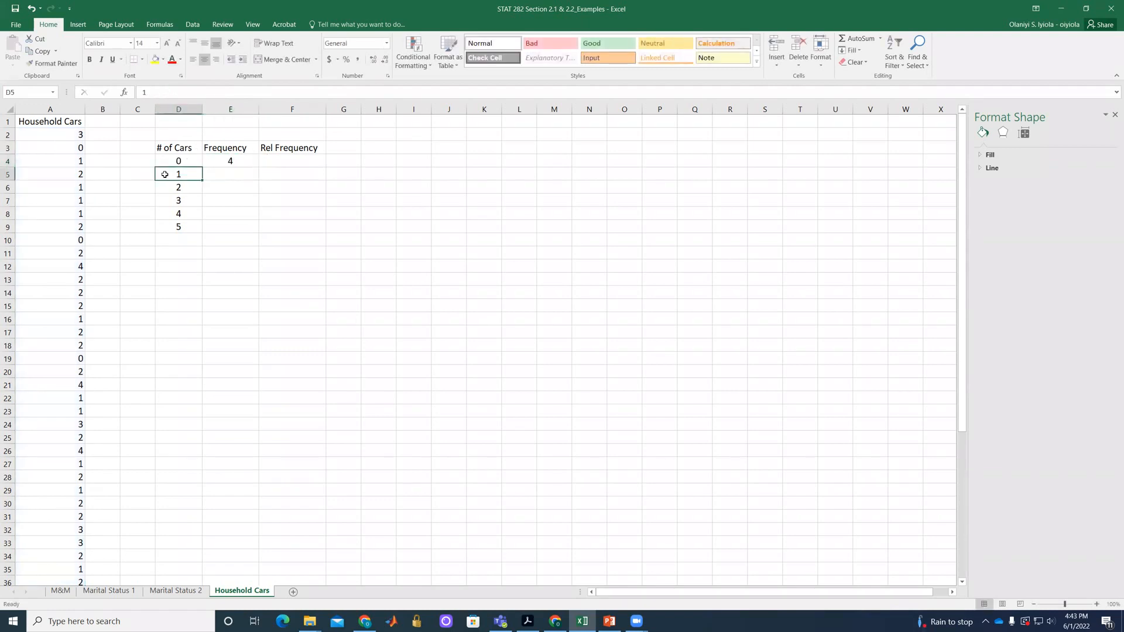
# Widen column D, then reopen the COUNTIF formula in E4 and remove its closing parenthesis after the comma.
pyautogui.click(222, 164)
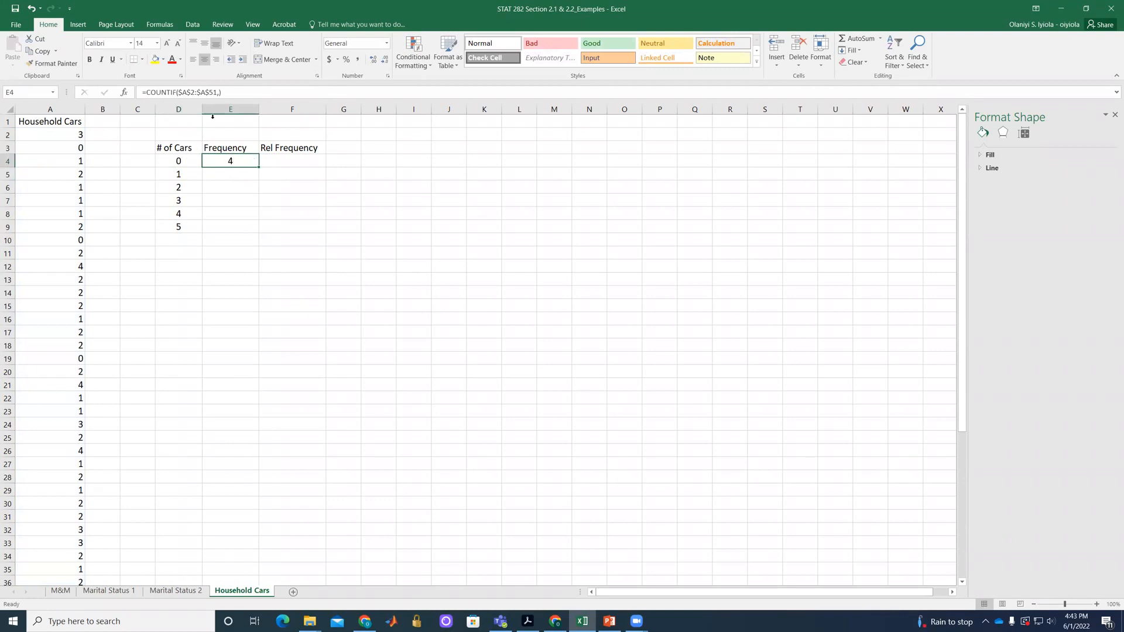
pyautogui.moveTo(202, 107); pyautogui.dragTo(217, 108)
pyautogui.doubleClick(257, 160)
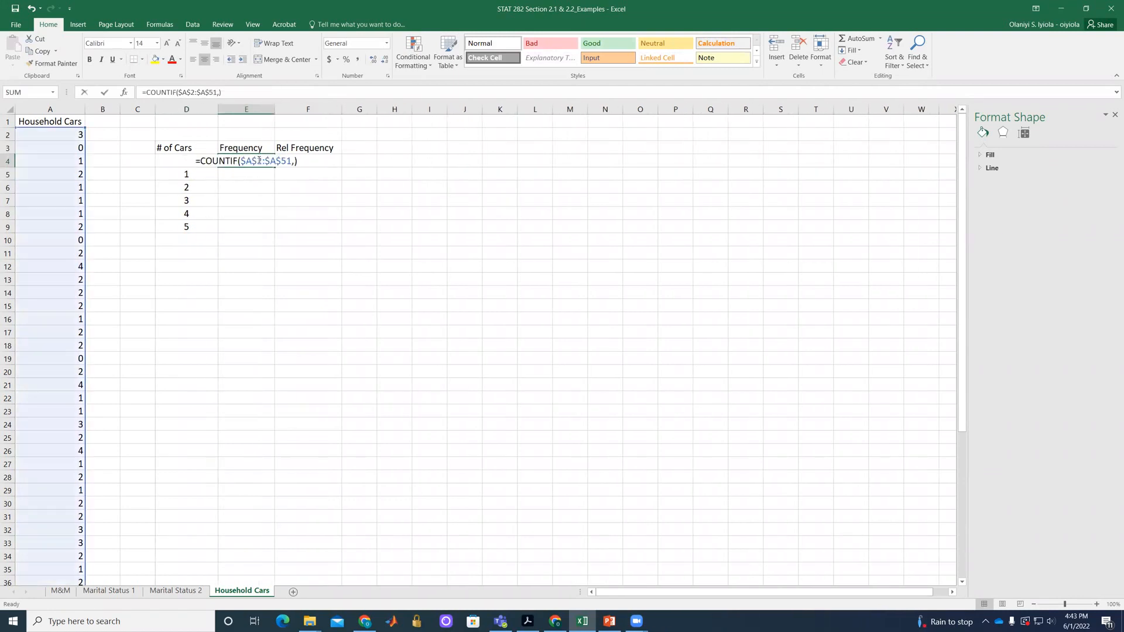
pyautogui.click(294, 162)
pyautogui.click(295, 167)
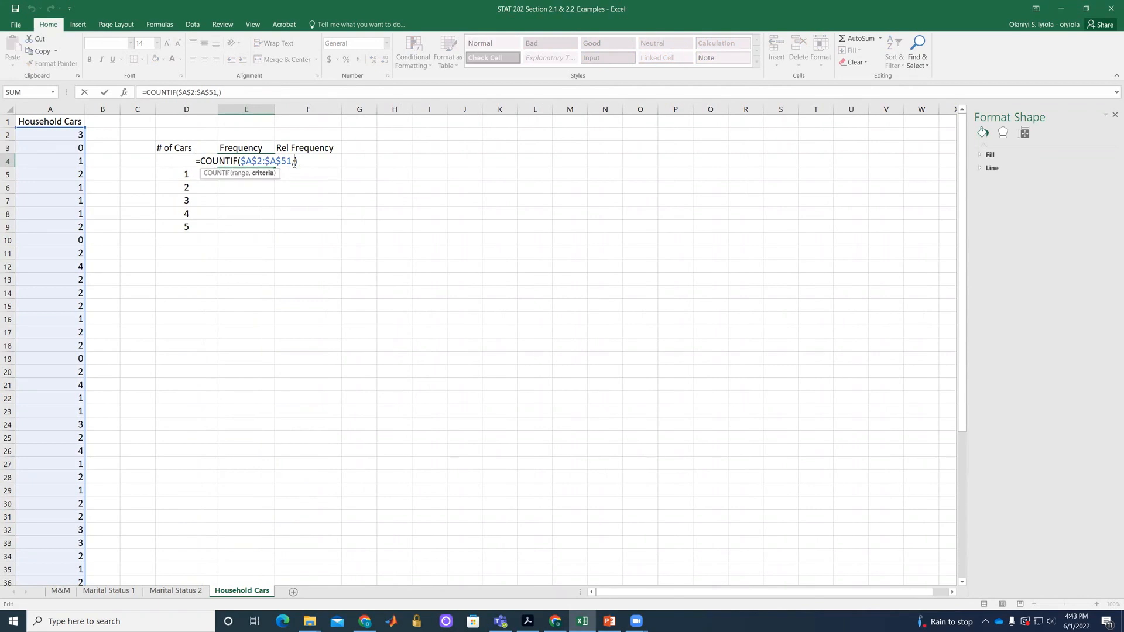
pyautogui.press('Delete')
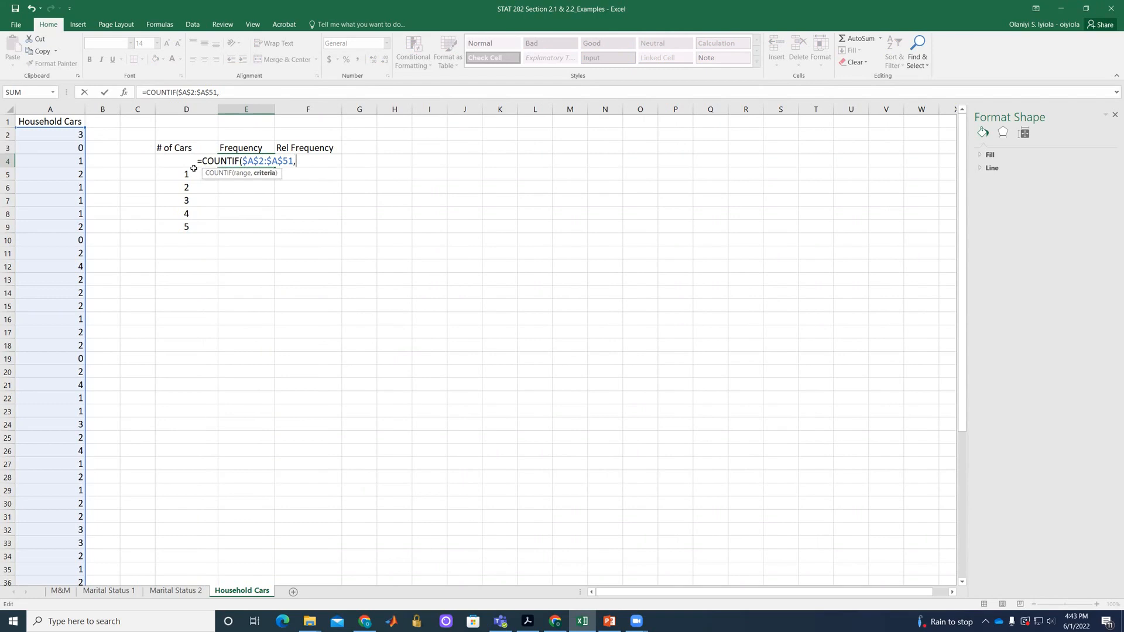
# Complete the E4 formula with D4:D9 as the COUNTIF criteria and fill it down to E9.
pyautogui.click(175, 164)
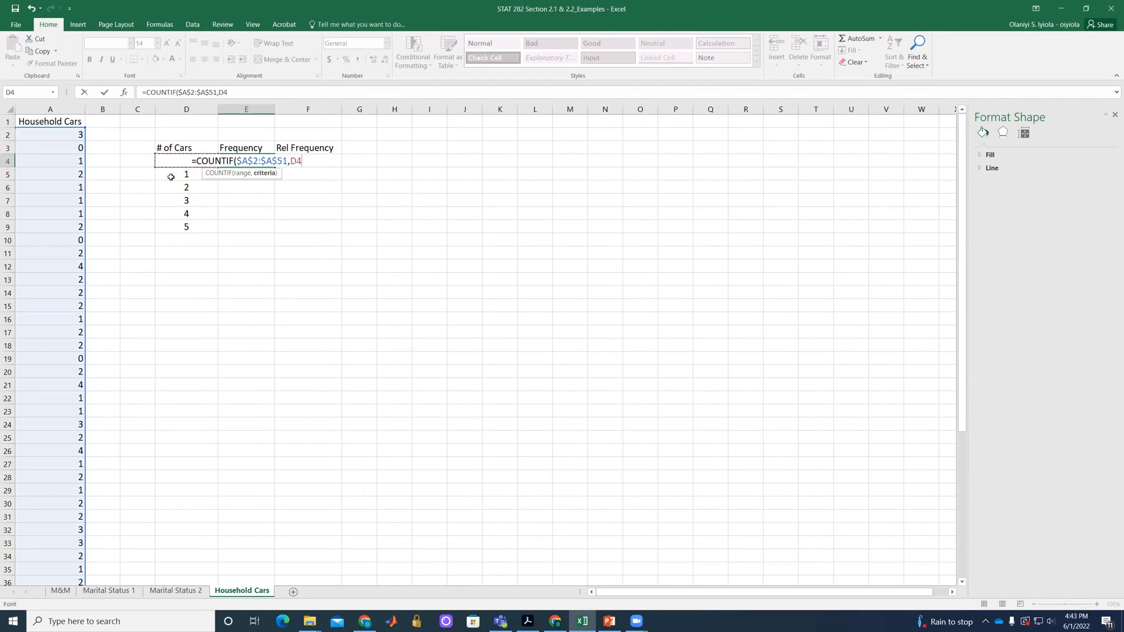
pyautogui.hotkey('shift', 'Down')
pyautogui.hotkey('shift', 'Down')
pyautogui.hotkey('shift', 'Down')
pyautogui.hotkey('shift', 'Down')
pyautogui.hotkey('shift', 'Down')
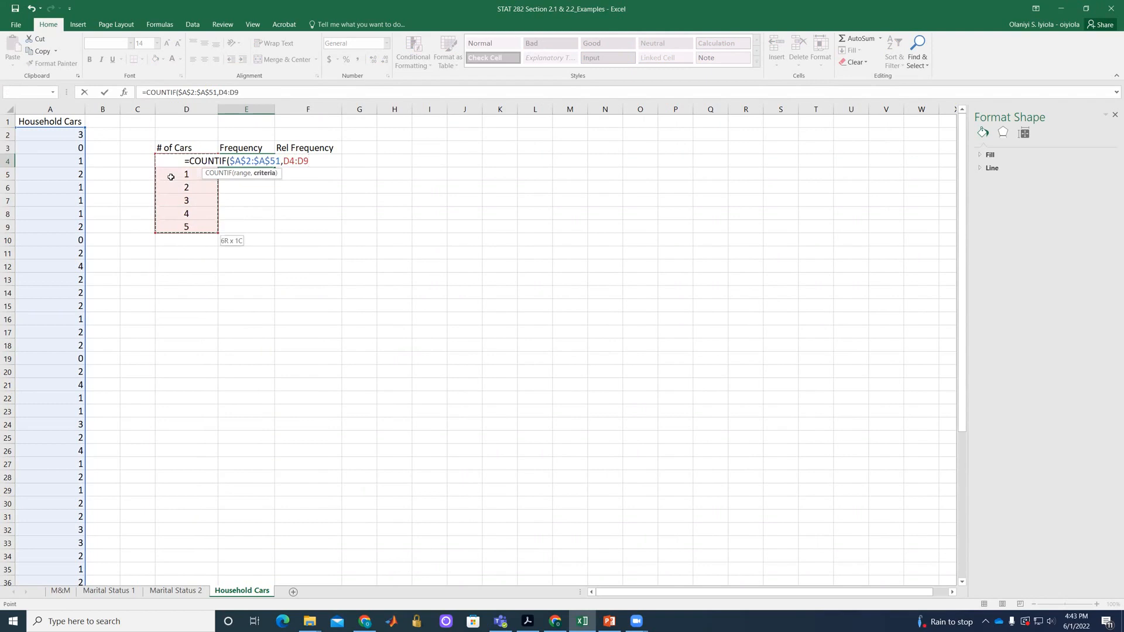
pyautogui.write(')')
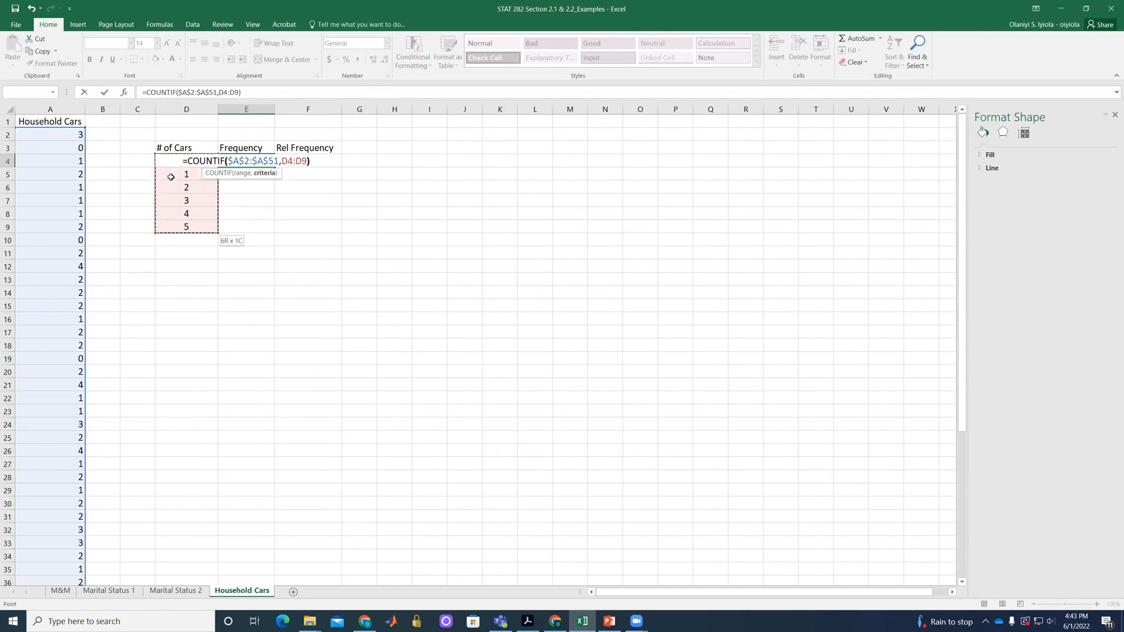
pyautogui.press('Return')
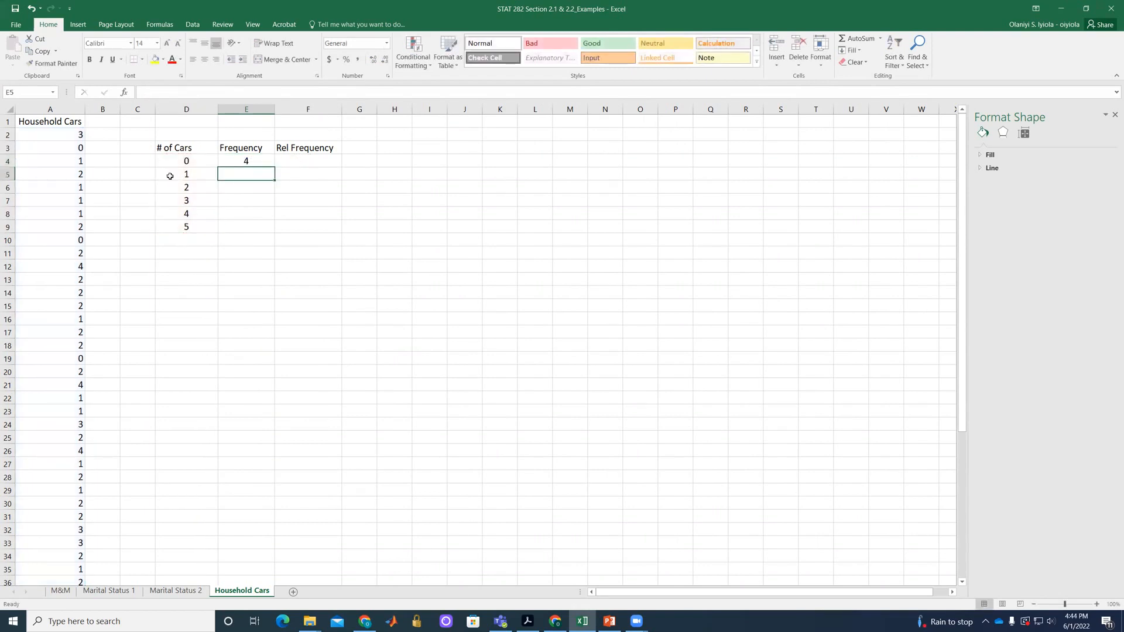
pyautogui.click(235, 160)
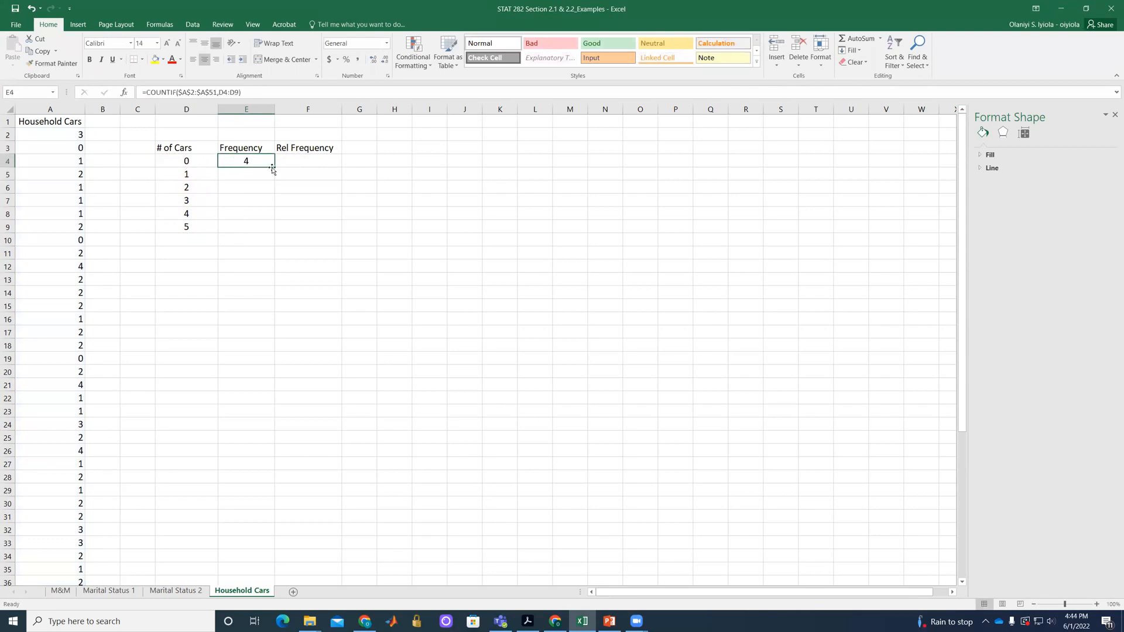
pyautogui.moveTo(272, 169); pyautogui.dragTo(270, 235)
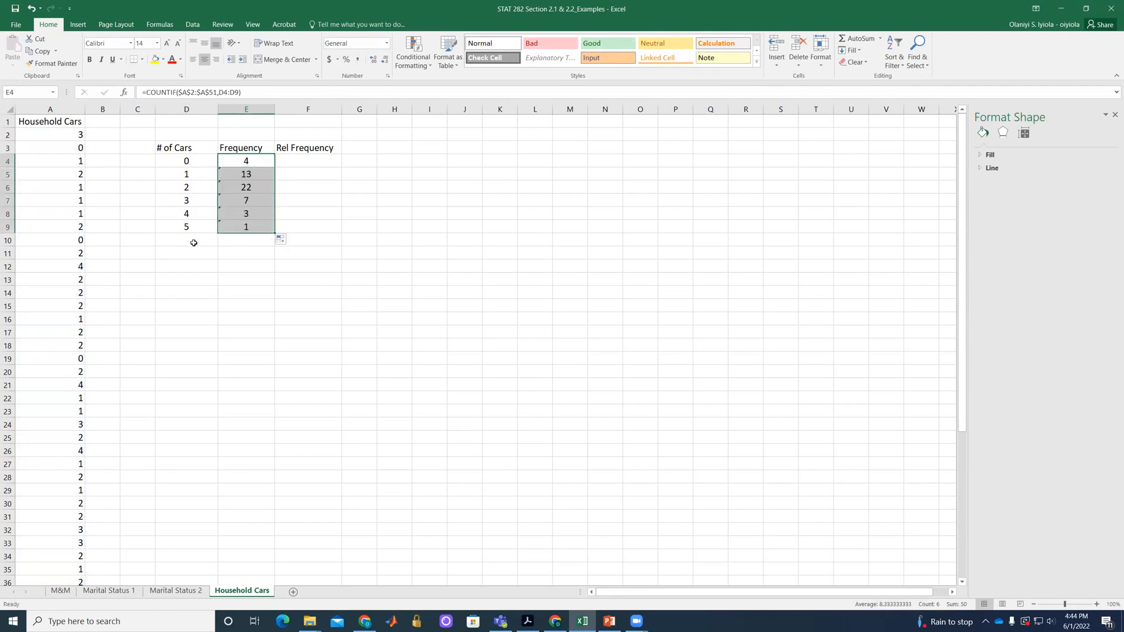
# Label D10 as Total and sum the frequencies in E4:E9 in cell E10.
pyautogui.click(193, 243)
pyautogui.write('Total')
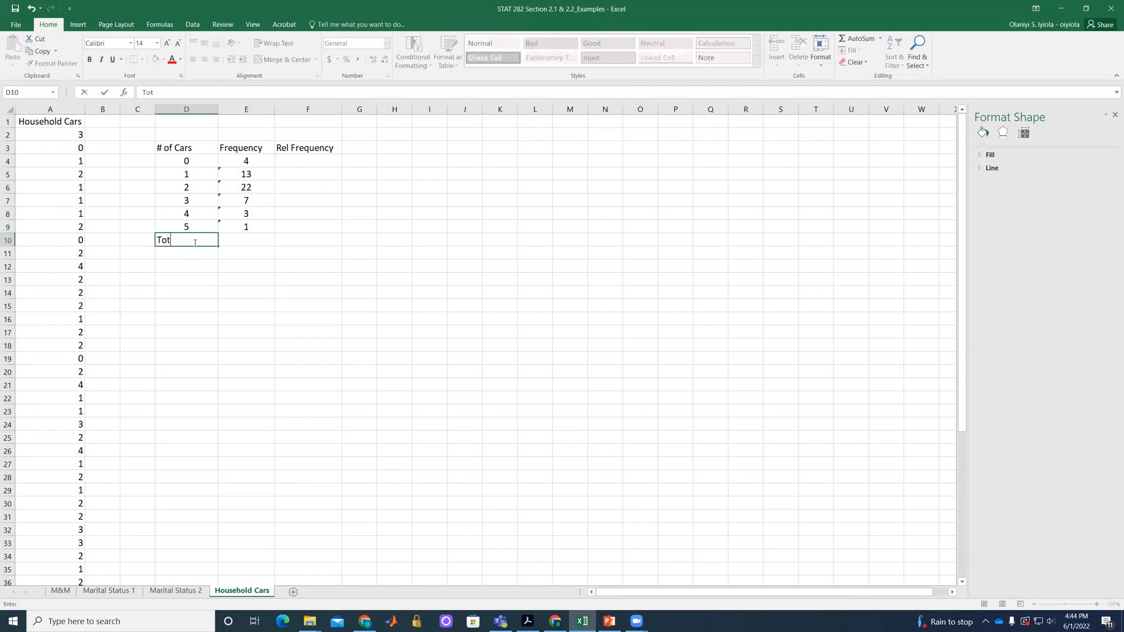
pyautogui.click(253, 241)
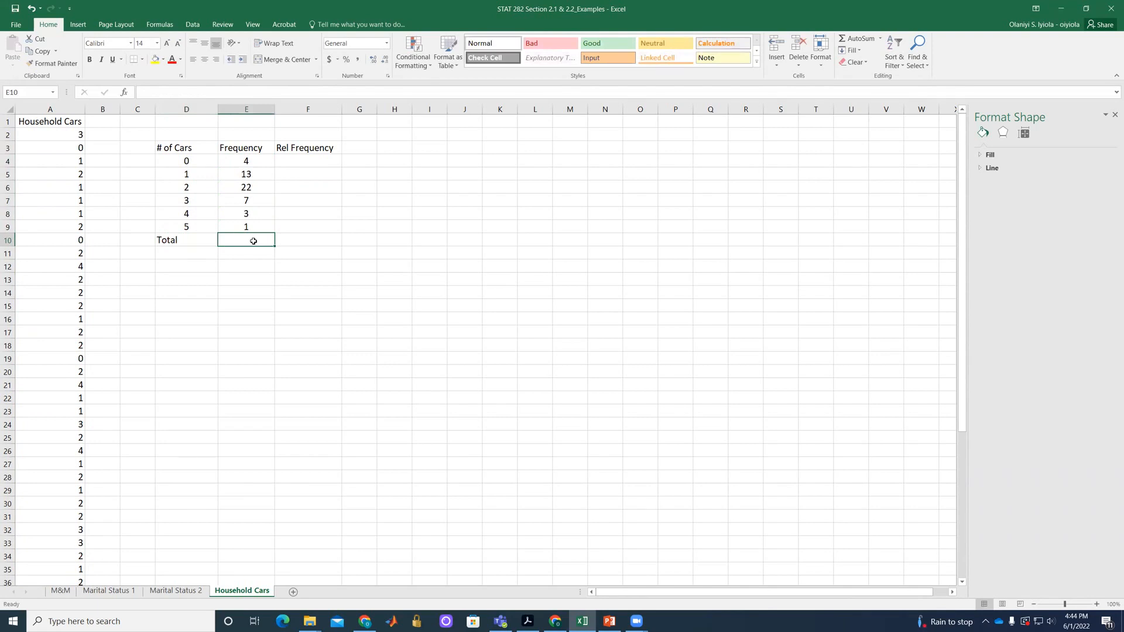
pyautogui.write('=SUM(')
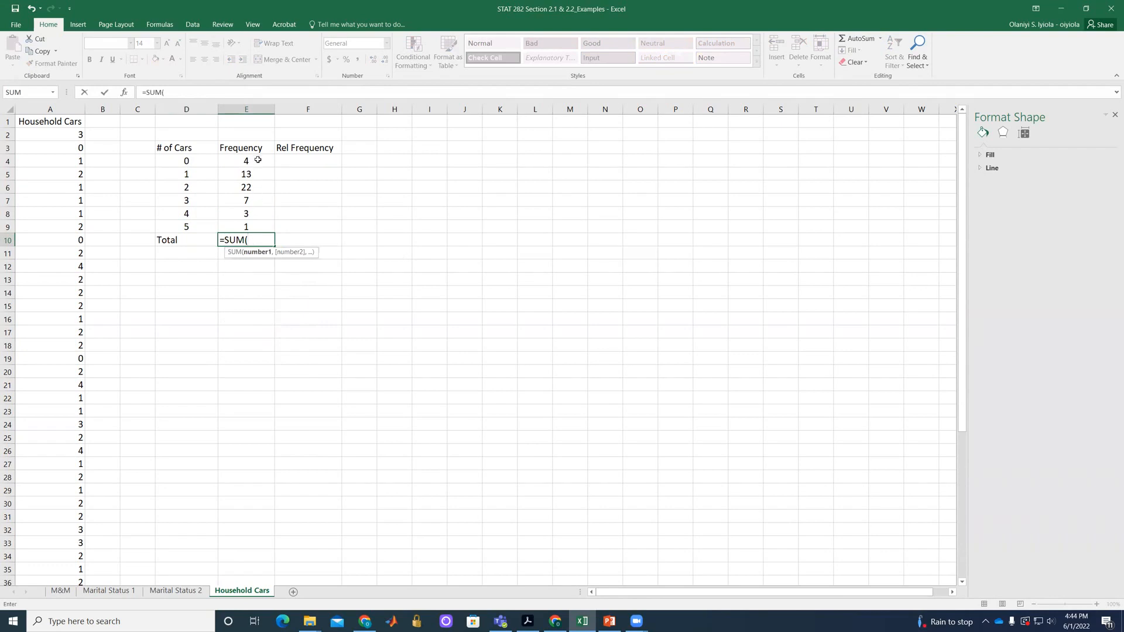
pyautogui.moveTo(257, 159); pyautogui.dragTo(271, 233)
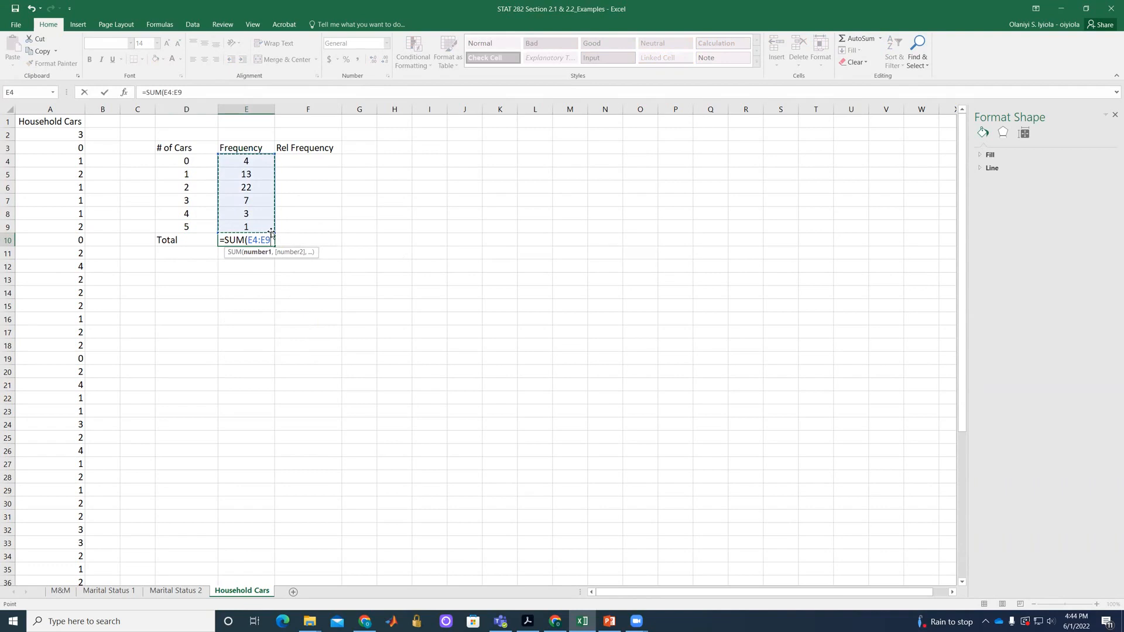
pyautogui.press('Return')
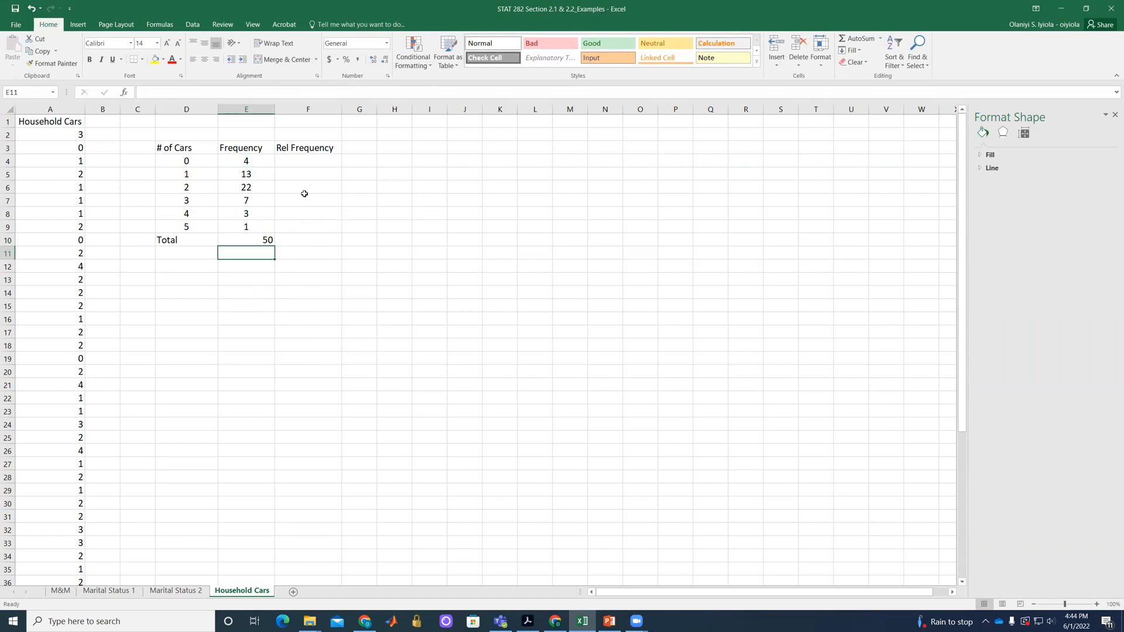
# Enter the relative frequency formula =E4/$E$10 in F4 and fill it down to F9.
pyautogui.click(302, 161)
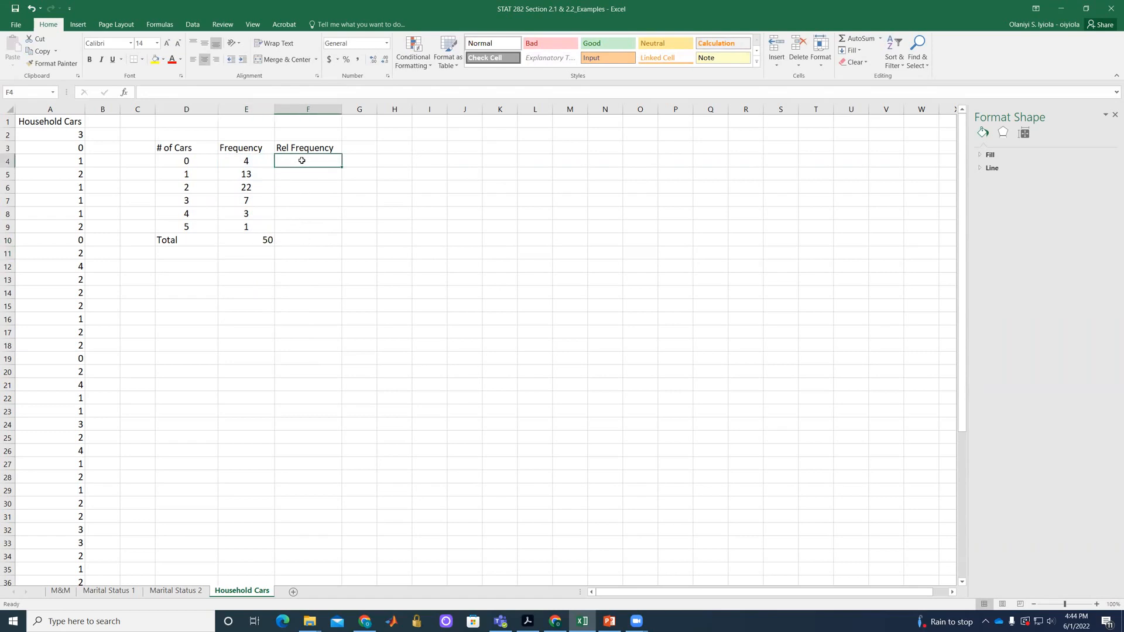
pyautogui.write('=')
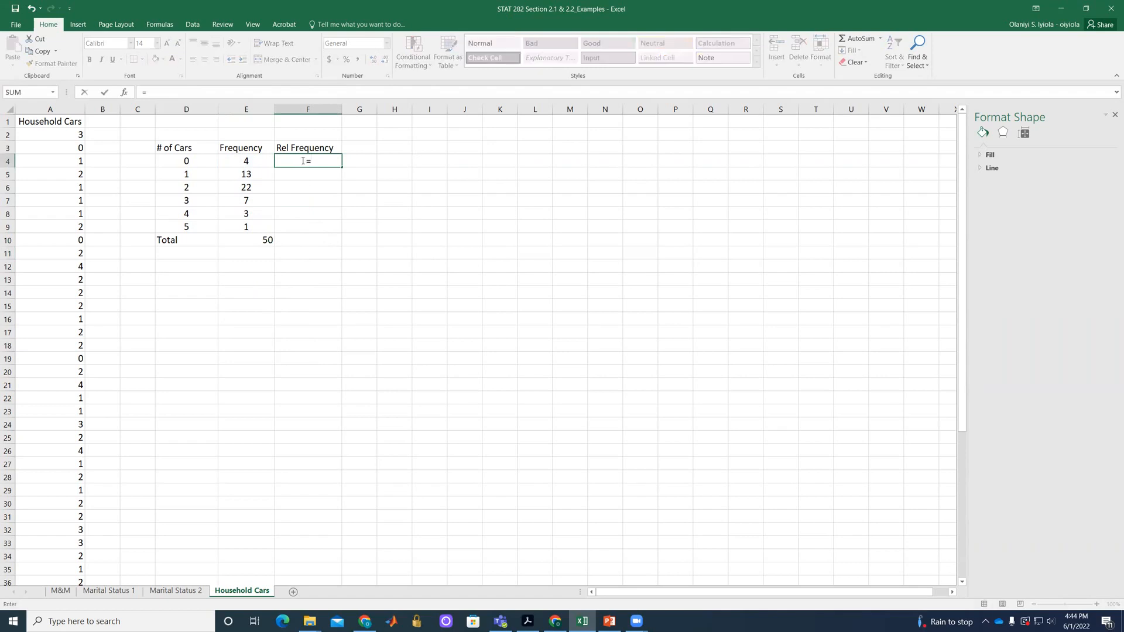
pyautogui.click(245, 163)
pyautogui.write('/')
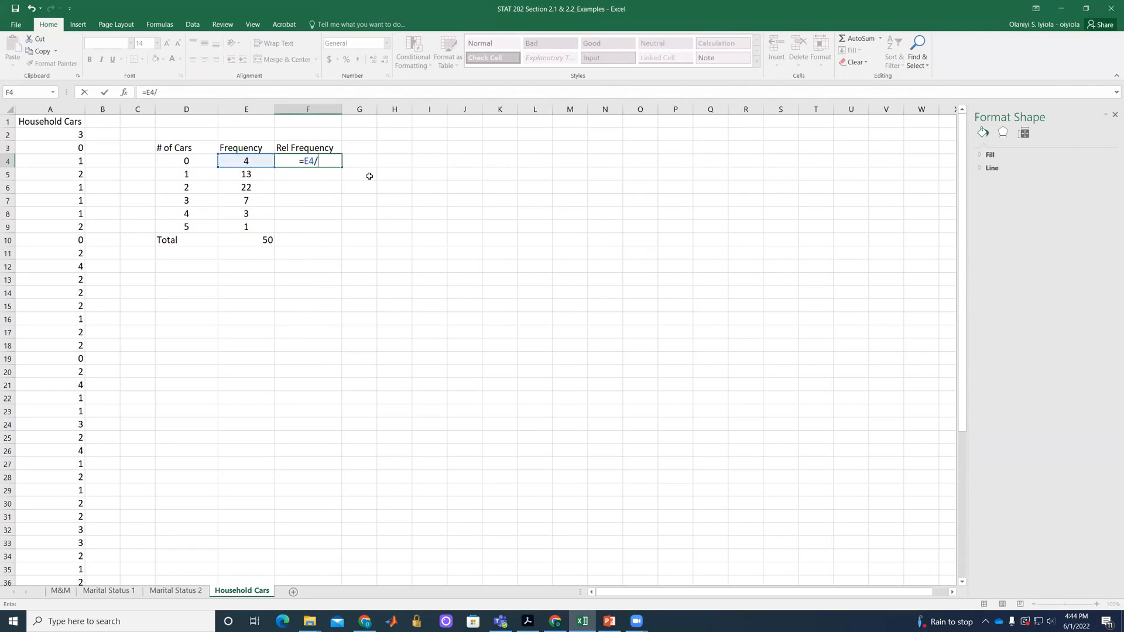
pyautogui.click(250, 240)
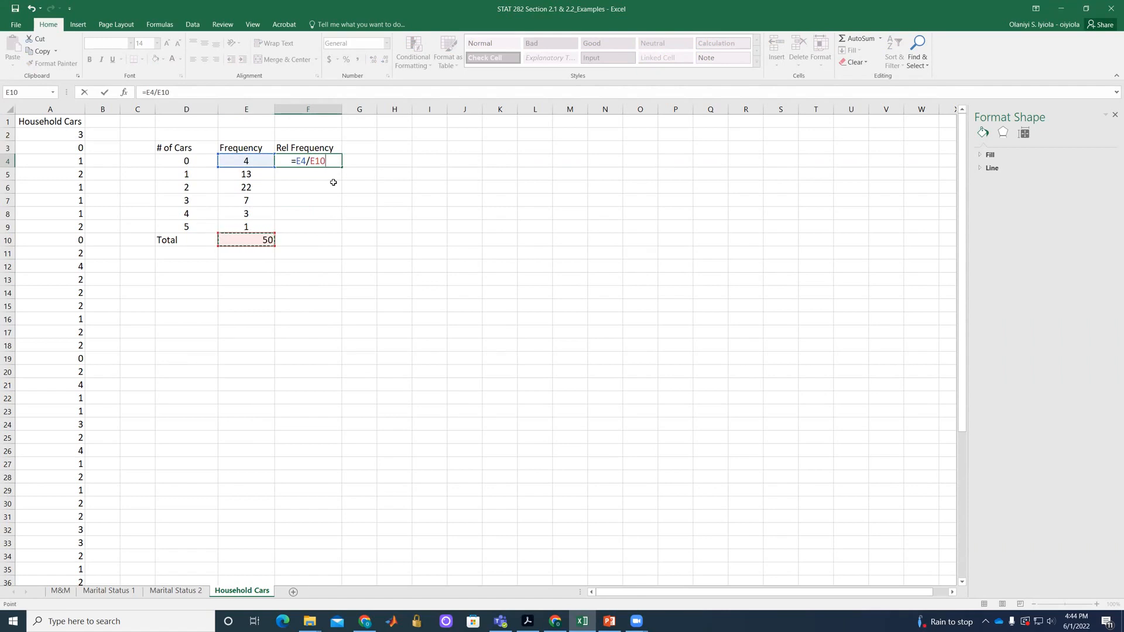
pyautogui.click(311, 162)
pyautogui.write('$E$')
pyautogui.press('Return')
pyautogui.click(332, 163)
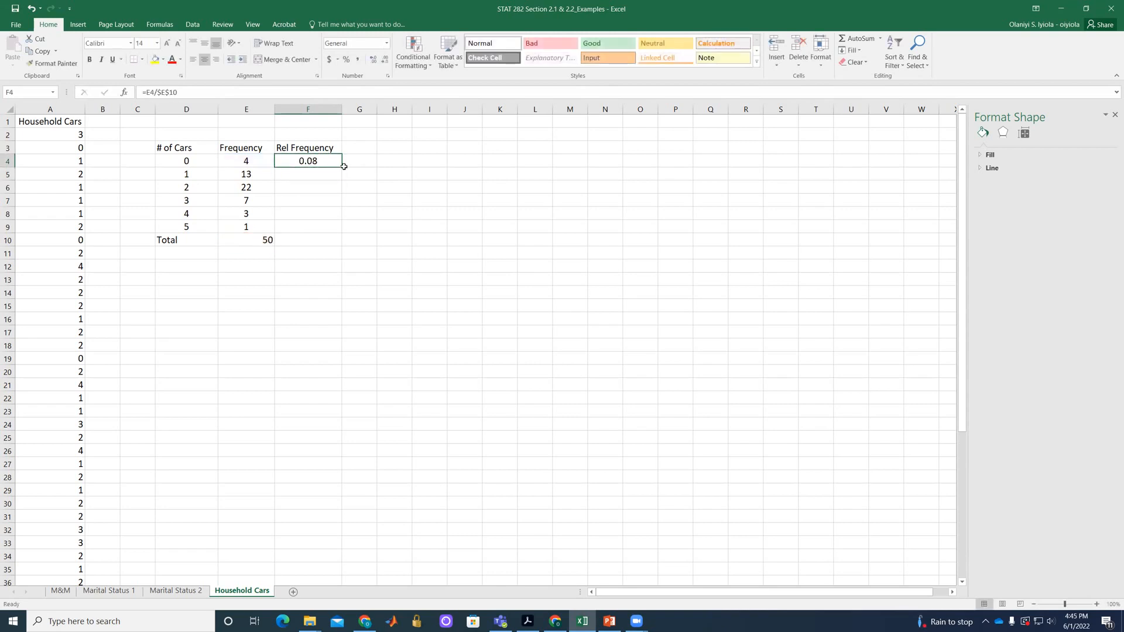
pyautogui.moveTo(342, 167); pyautogui.dragTo(346, 239)
# Sum the relative frequencies in F4:F9 with a SUM formula in cell F10.
pyautogui.click(324, 237)
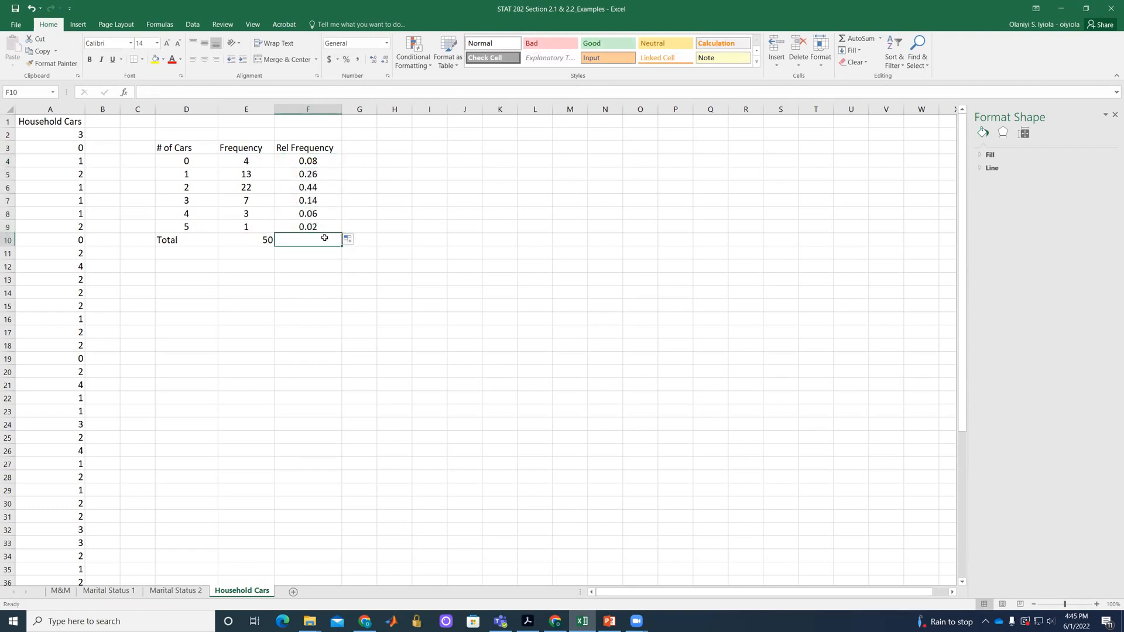
pyautogui.write('=SUM(')
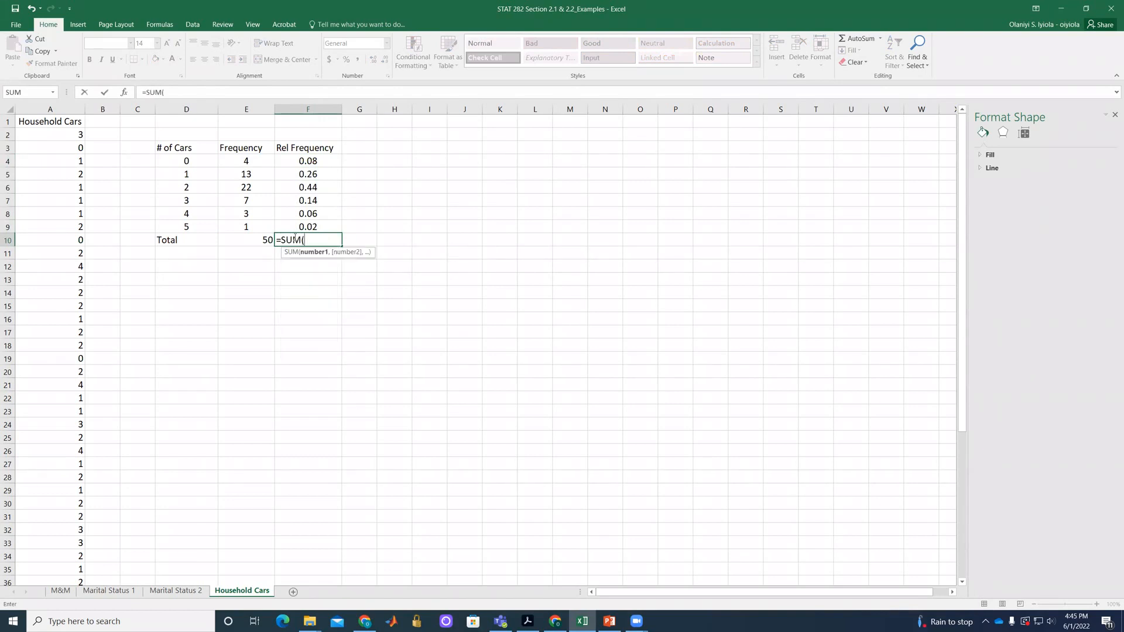
pyautogui.moveTo(291, 159); pyautogui.dragTo(300, 227)
pyautogui.write(')')
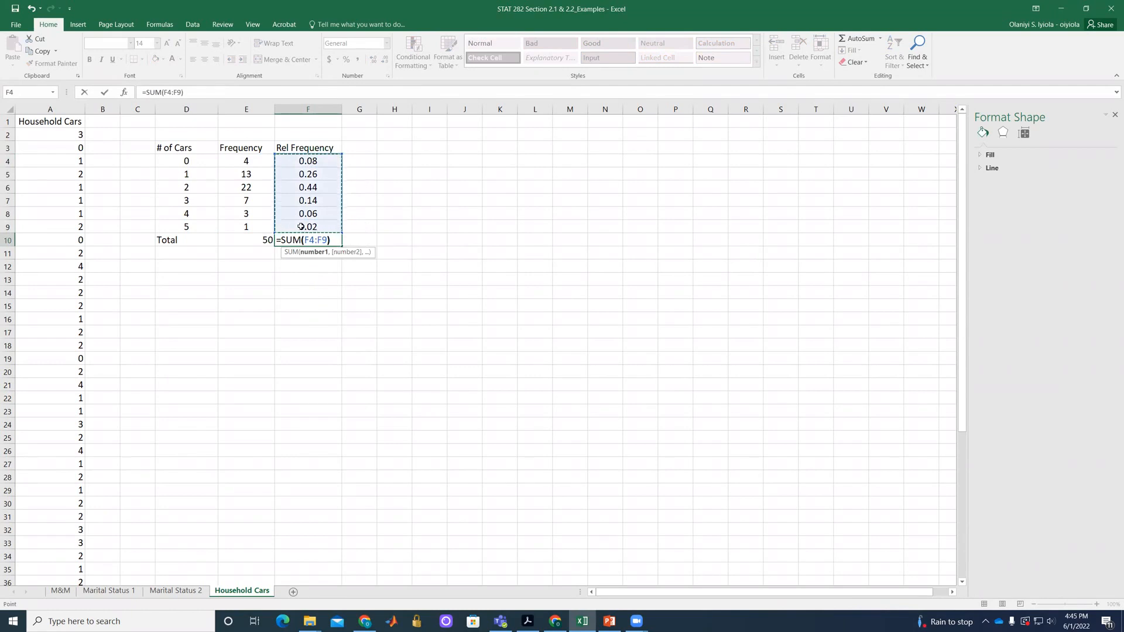
pyautogui.press('Return')
pyautogui.click(358, 248)
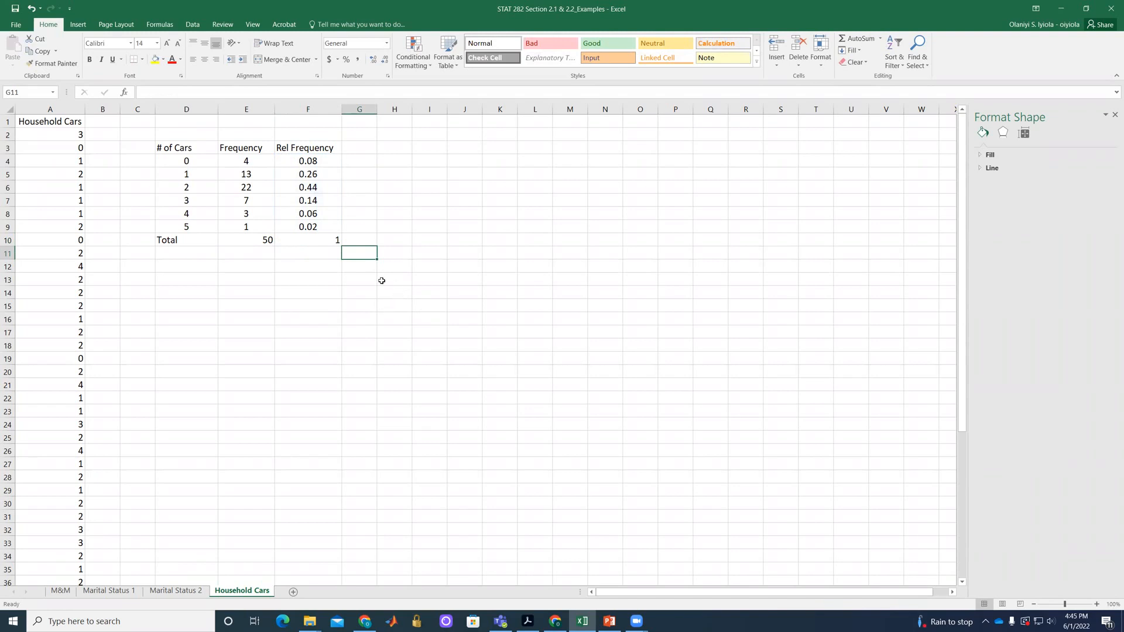
# Check in the Excel Add-ins list whether the Analysis ToolPak is enabled, and accept the list.
pyautogui.click(192, 25)
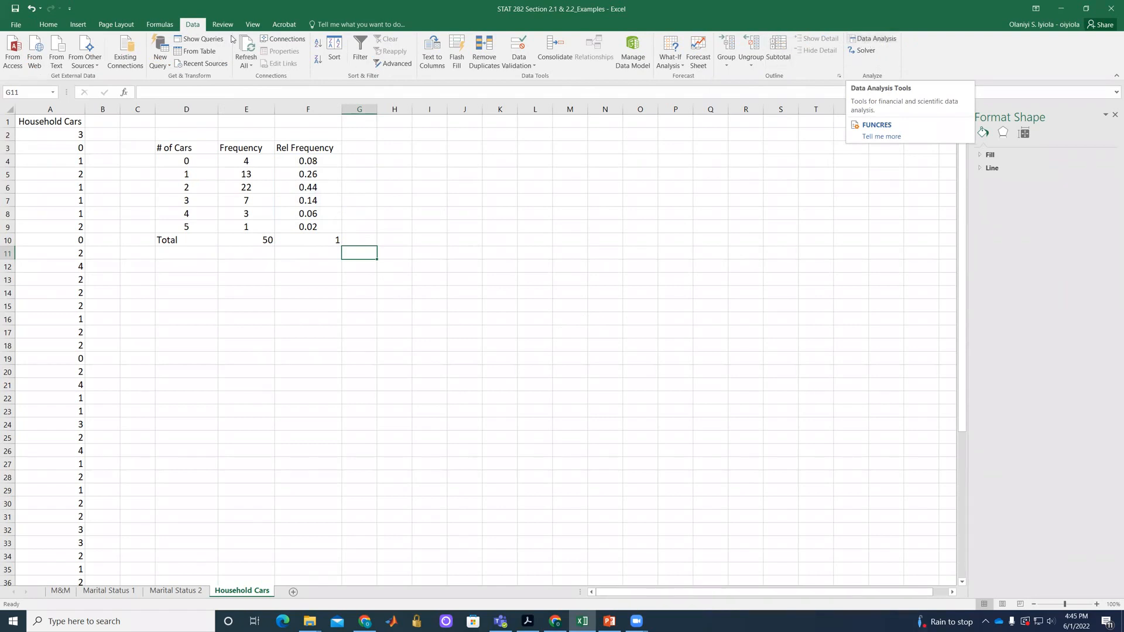
pyautogui.click(17, 25)
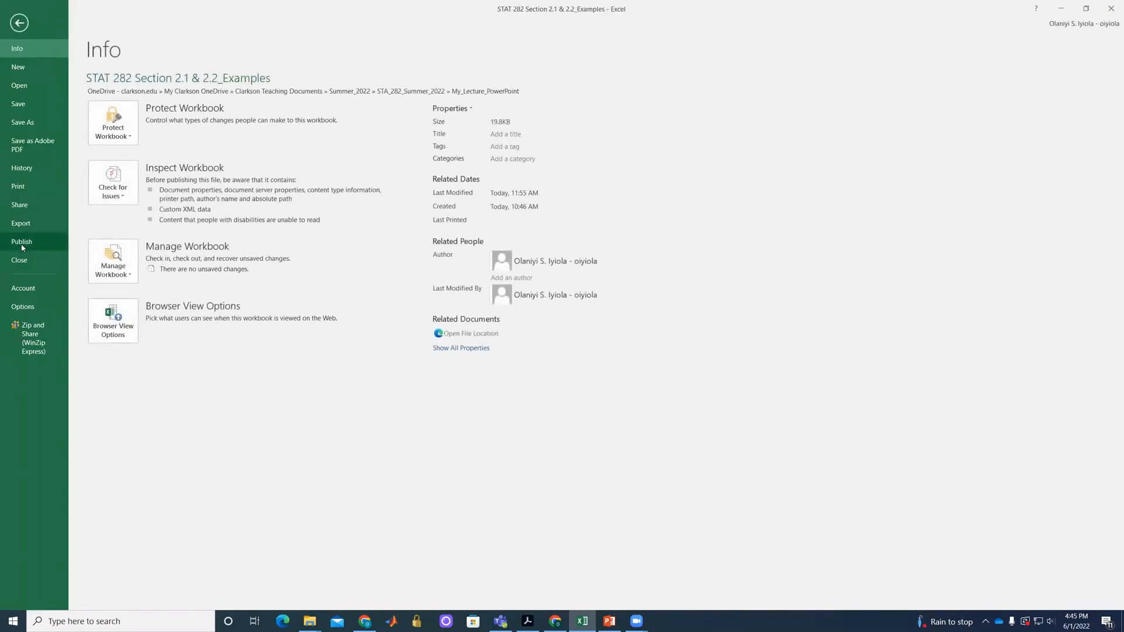
pyautogui.click(23, 306)
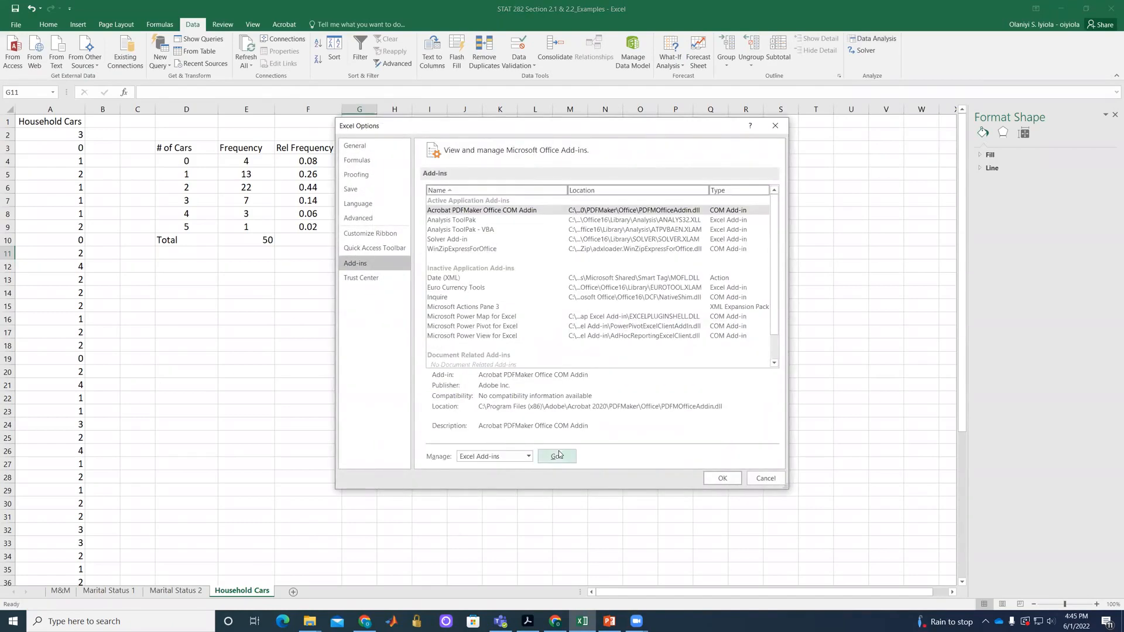
pyautogui.click(556, 460)
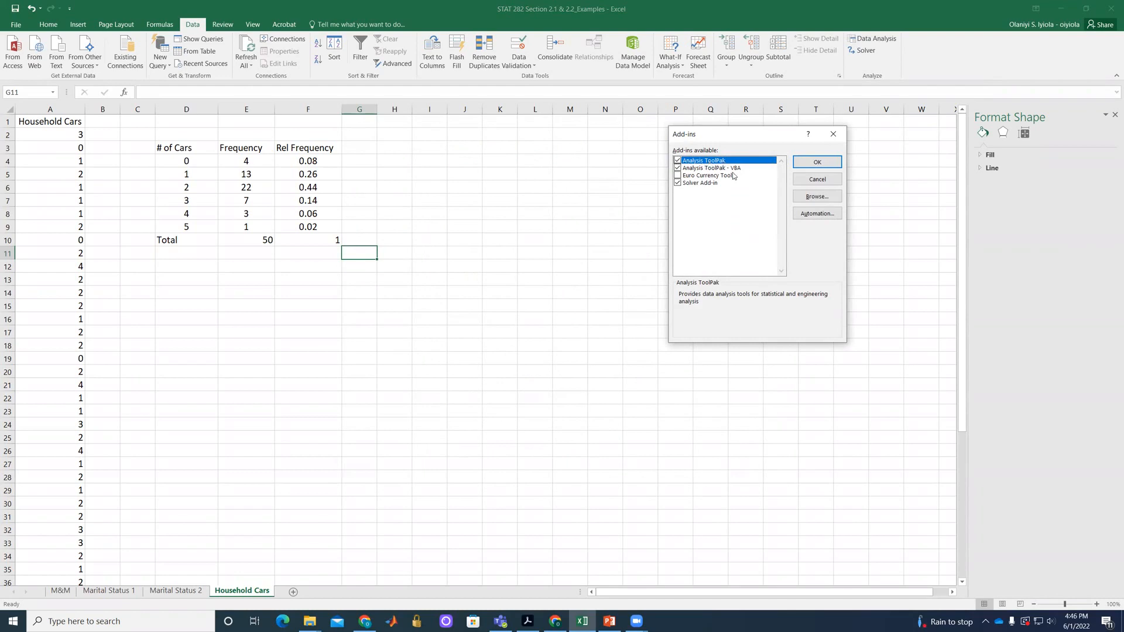
pyautogui.click(808, 162)
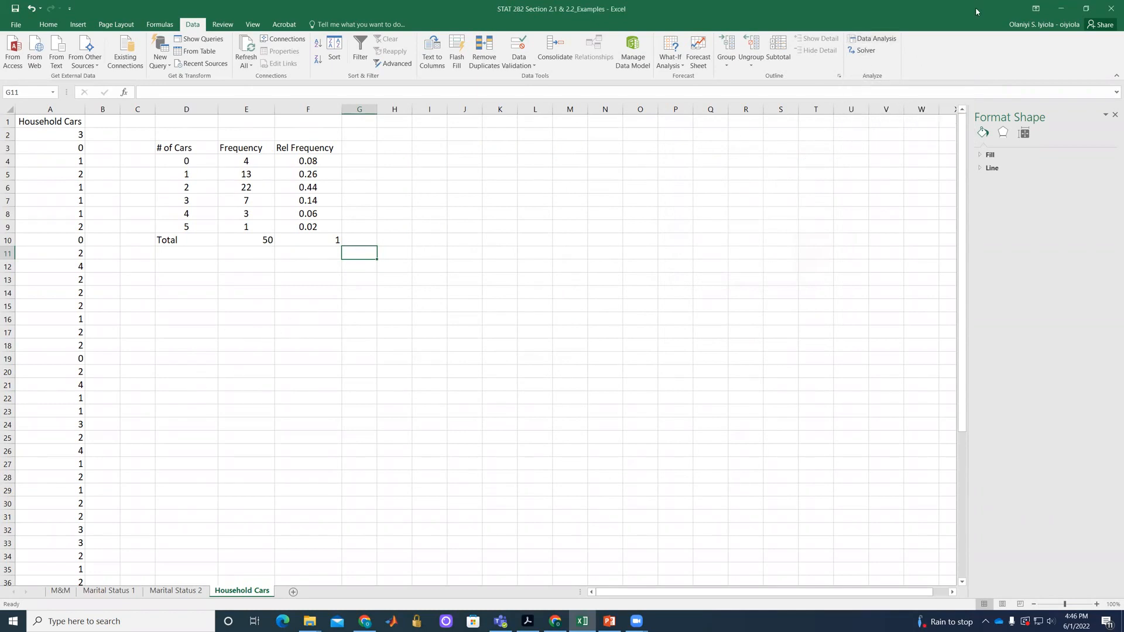
# Start the Histogram tool from the Data Analysis tools.
pyautogui.click(874, 39)
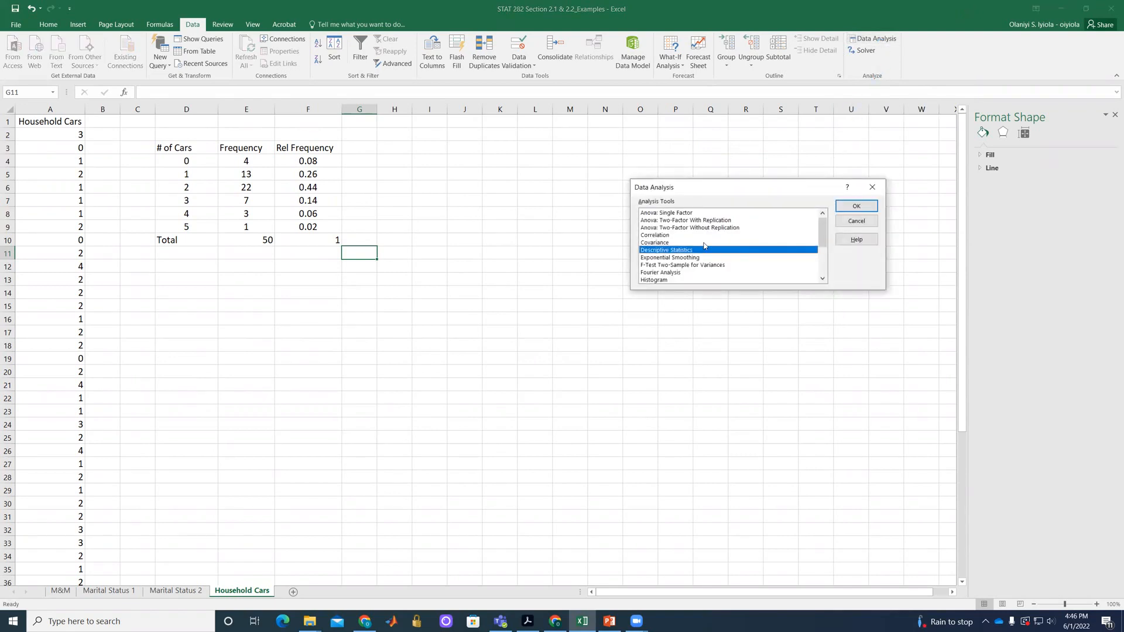
pyautogui.scroll(-3, 704, 245)
pyautogui.scroll(3, 704, 246)
pyautogui.scroll(-1, 693, 268)
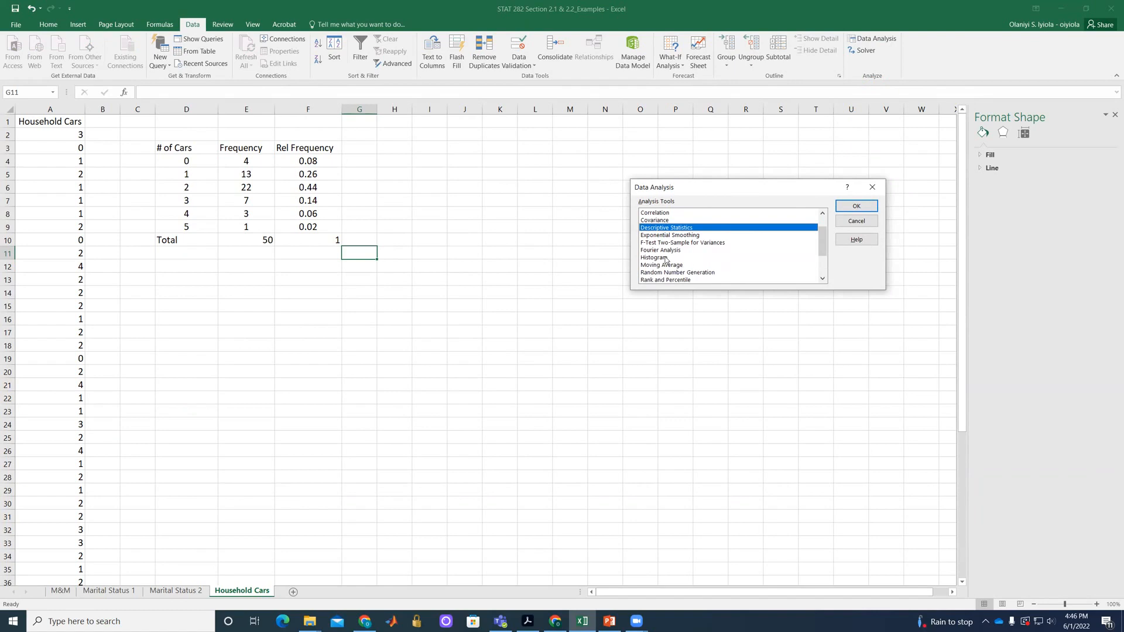
pyautogui.click(665, 258)
pyautogui.click(856, 207)
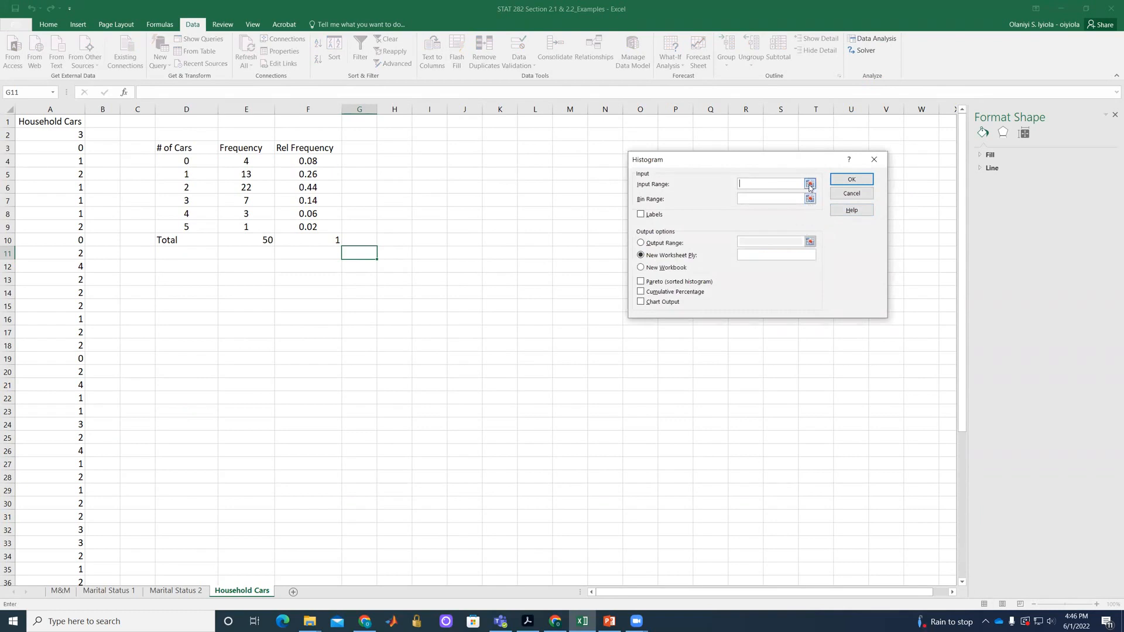
# Set the histogram's input range to $A$2:$A$51 and its bin range to $D$4:$D$9.
pyautogui.click(810, 185)
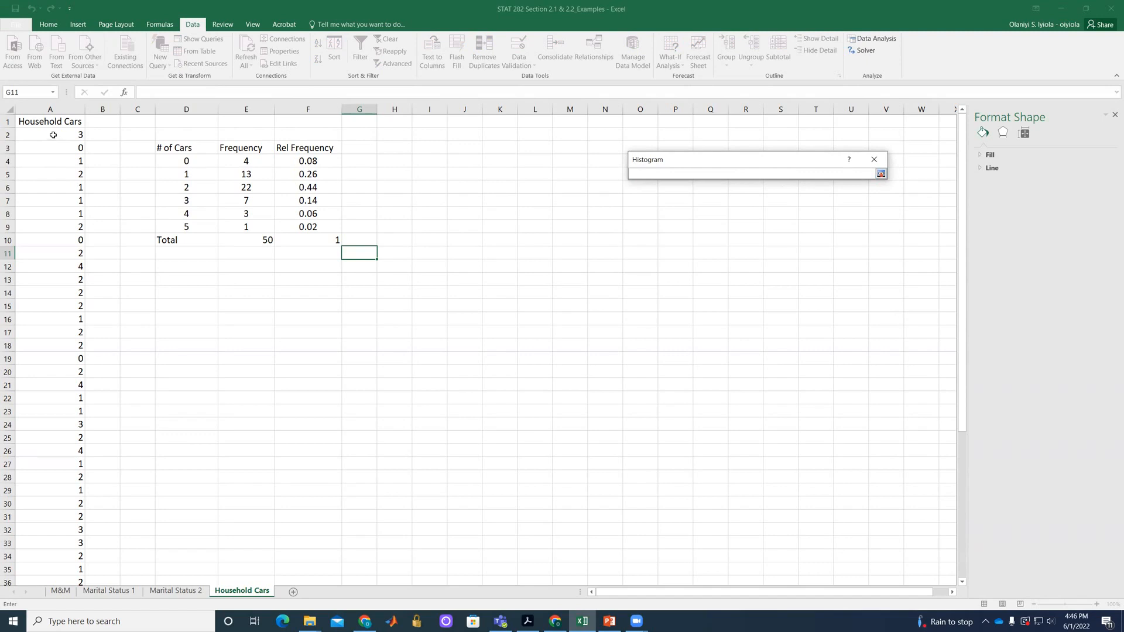
pyautogui.moveTo(54, 136)
pyautogui.mouseDown()
pyautogui.moveTo(60, 592)
pyautogui.moveTo(69, 553)
pyautogui.mouseUp()
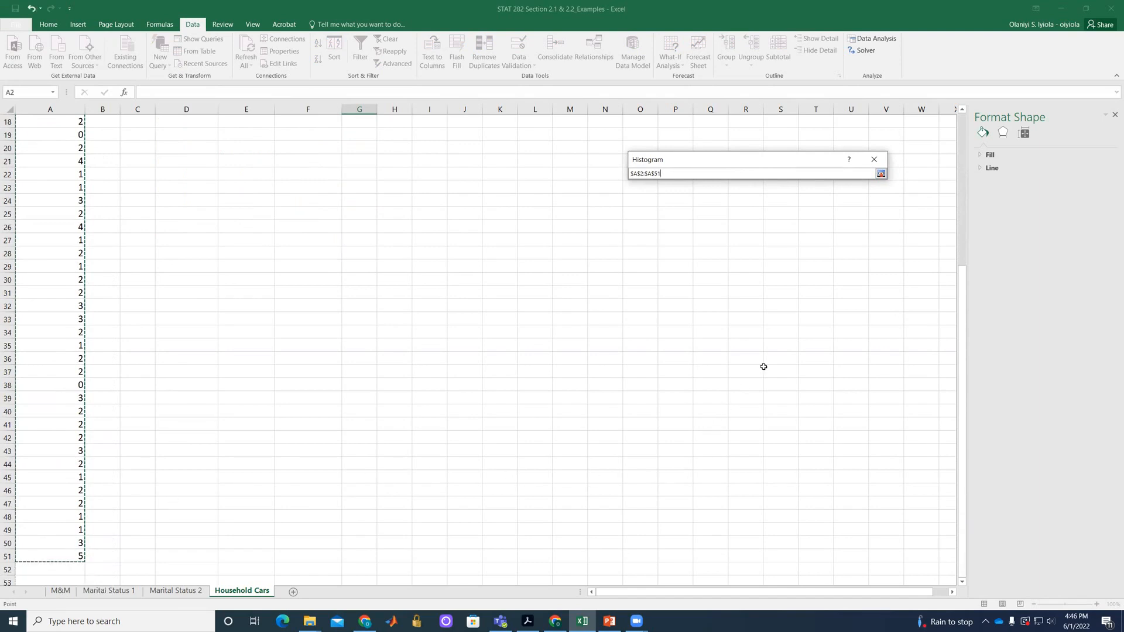
pyautogui.click(880, 174)
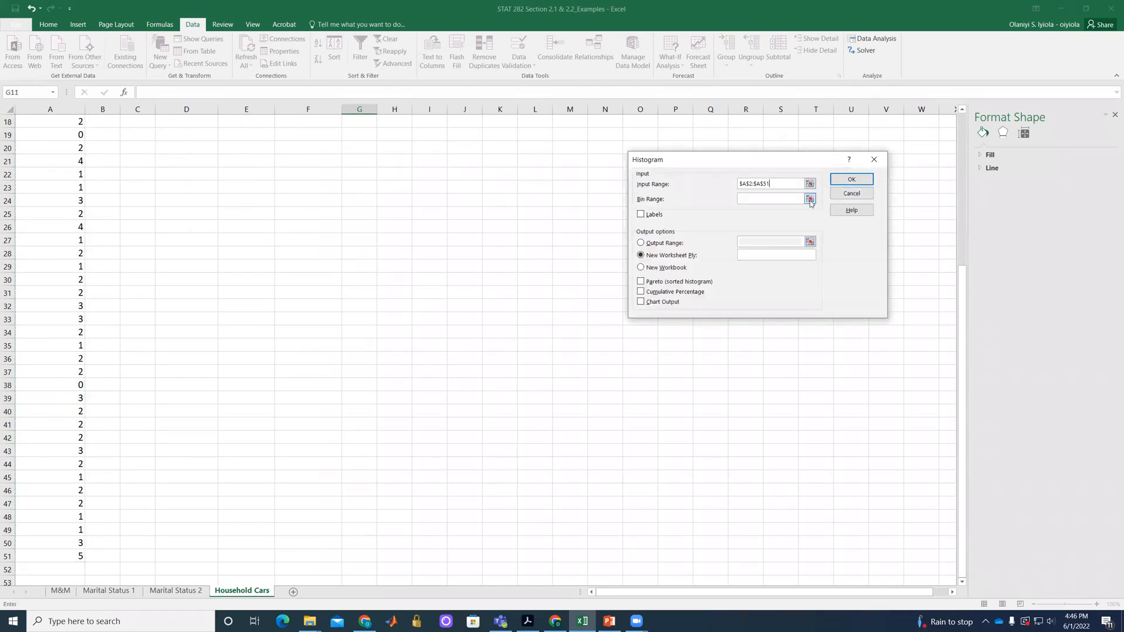
pyautogui.click(809, 200)
pyautogui.scroll(6, 433, 261)
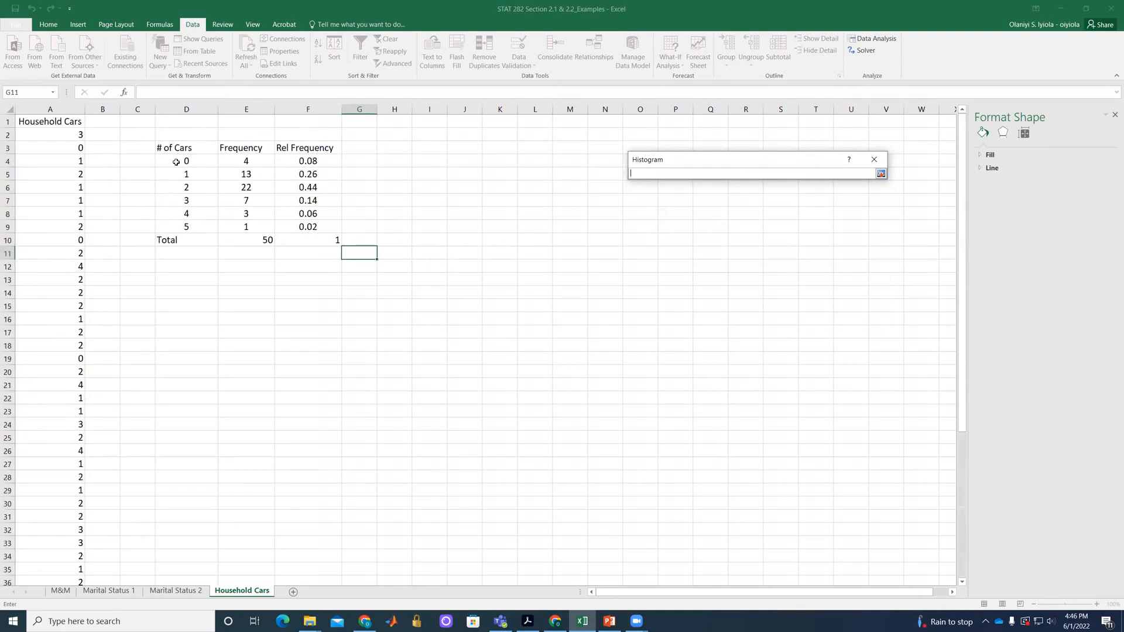
pyautogui.moveTo(176, 161); pyautogui.dragTo(183, 225)
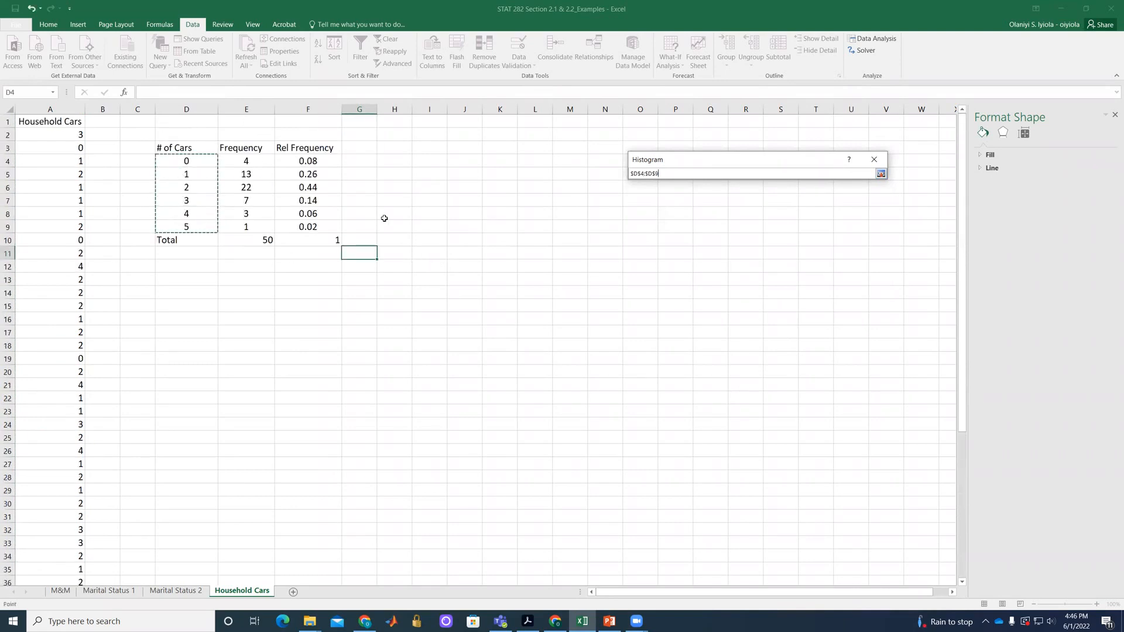
pyautogui.click(881, 174)
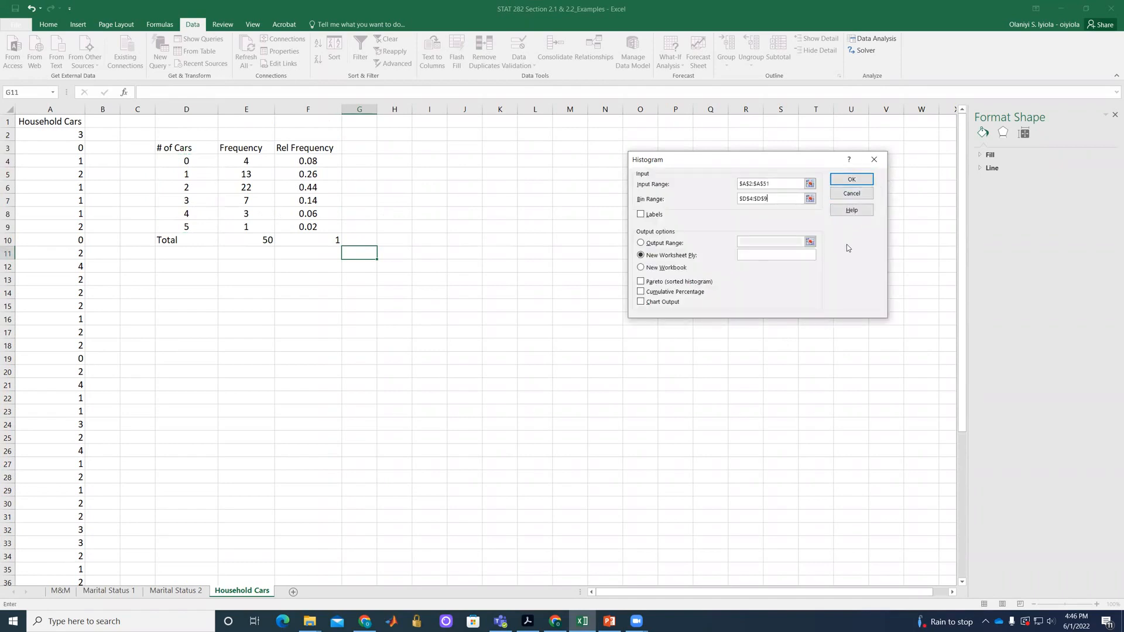
# Choose an output range on the current sheet for the histogram and enable Chart Output and Pareto (sorted histogram).
pyautogui.click(640, 243)
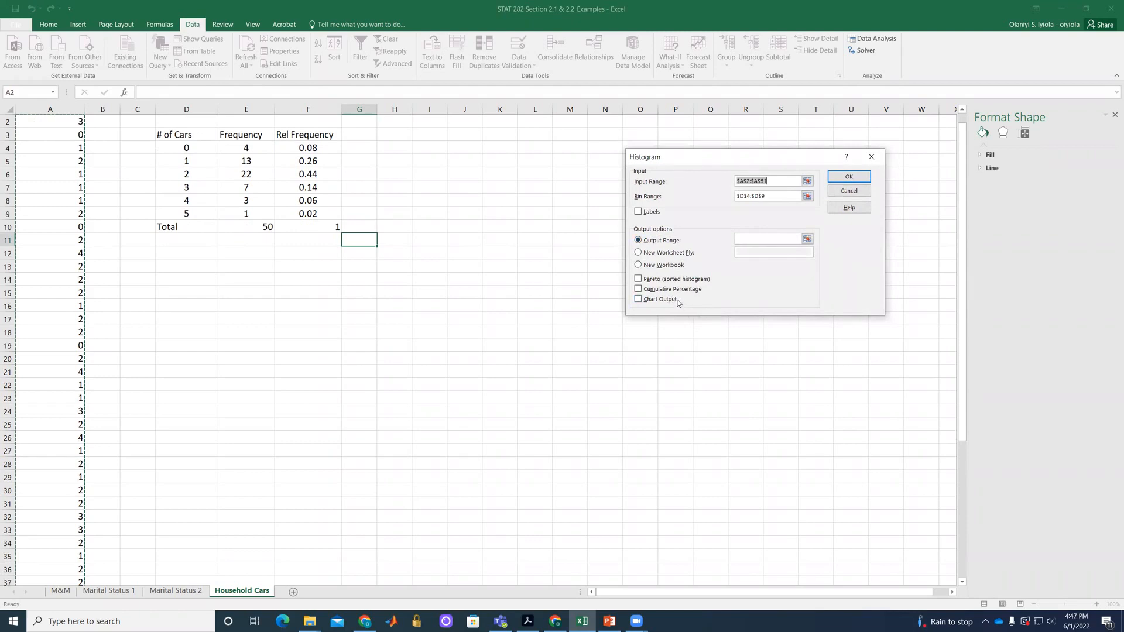
pyautogui.click(637, 300)
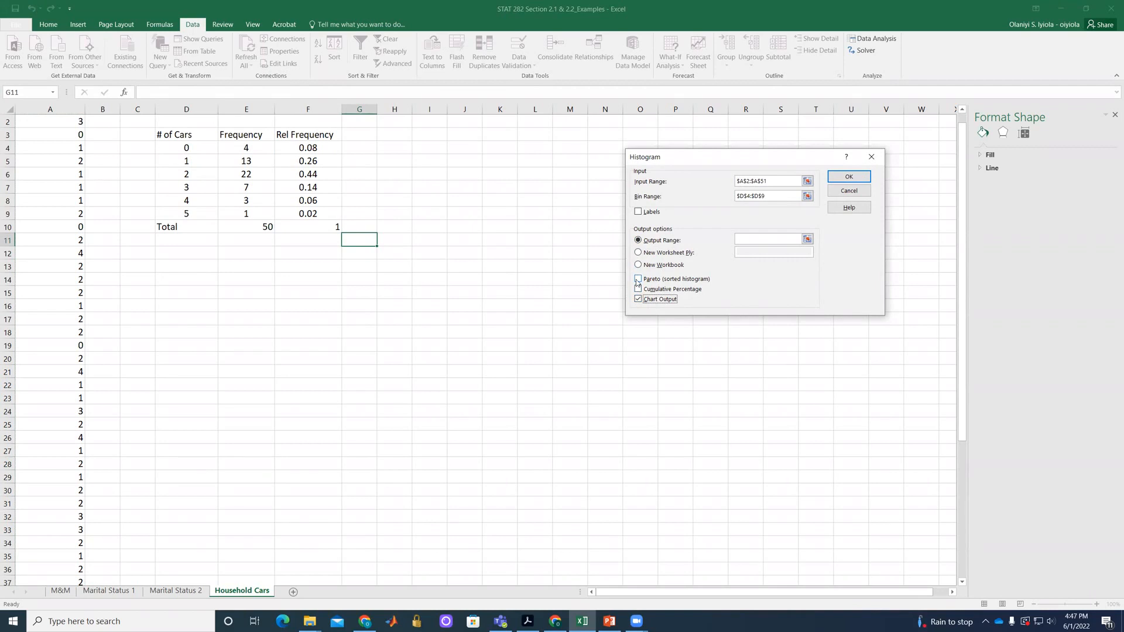
pyautogui.click(638, 280)
pyautogui.click(848, 178)
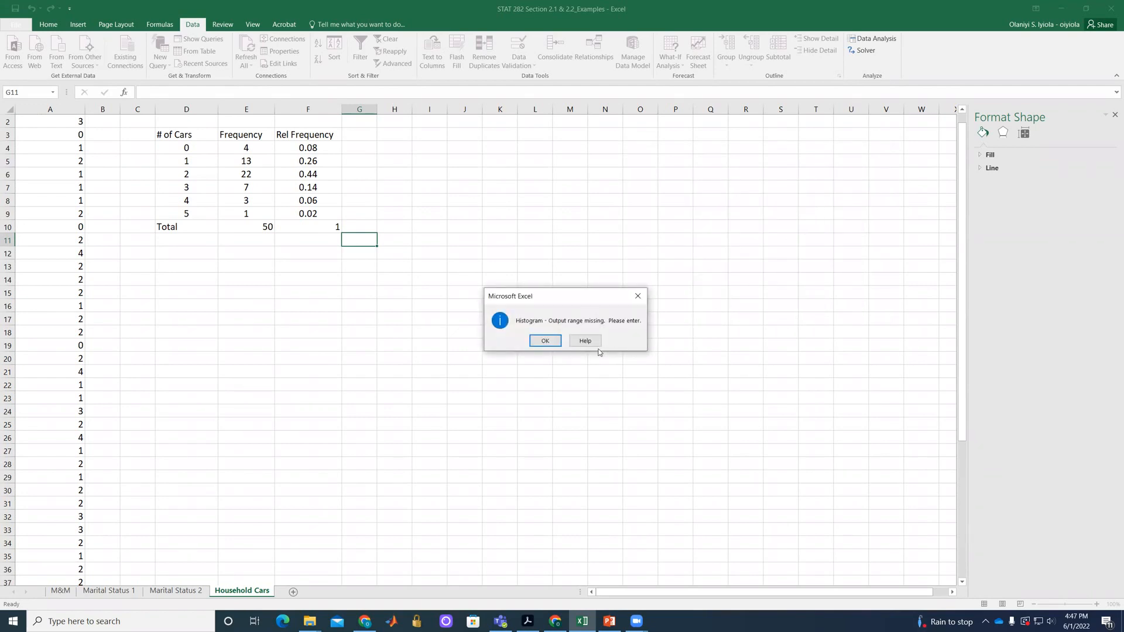
pyautogui.click(555, 341)
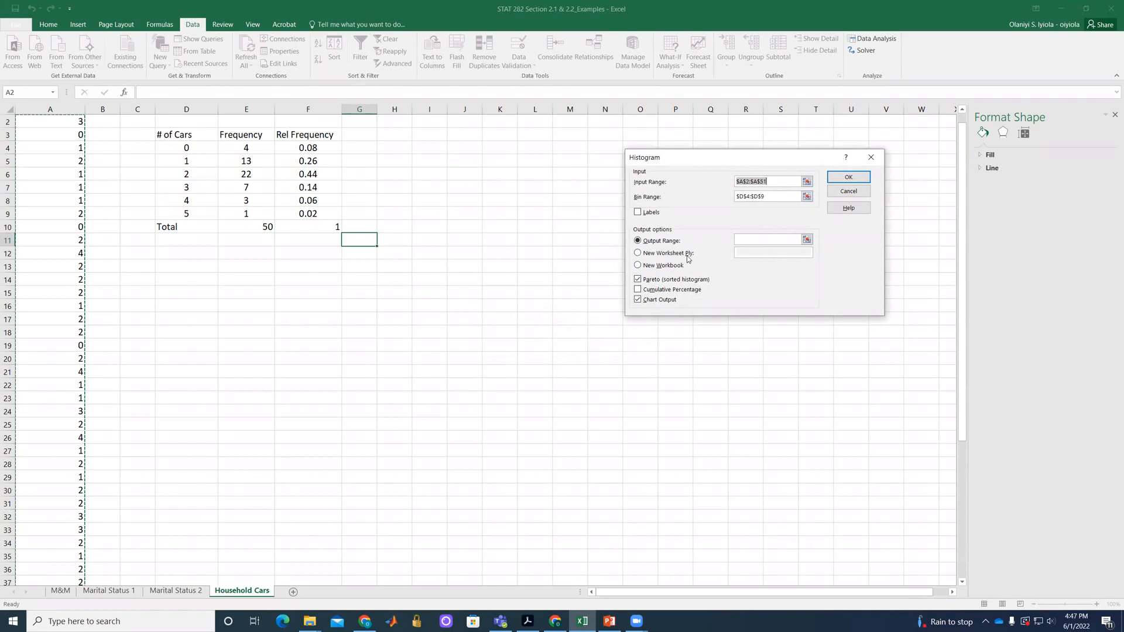
# Set the histogram's output range to $G$11 and generate the bin table and chart.
pyautogui.click(806, 240)
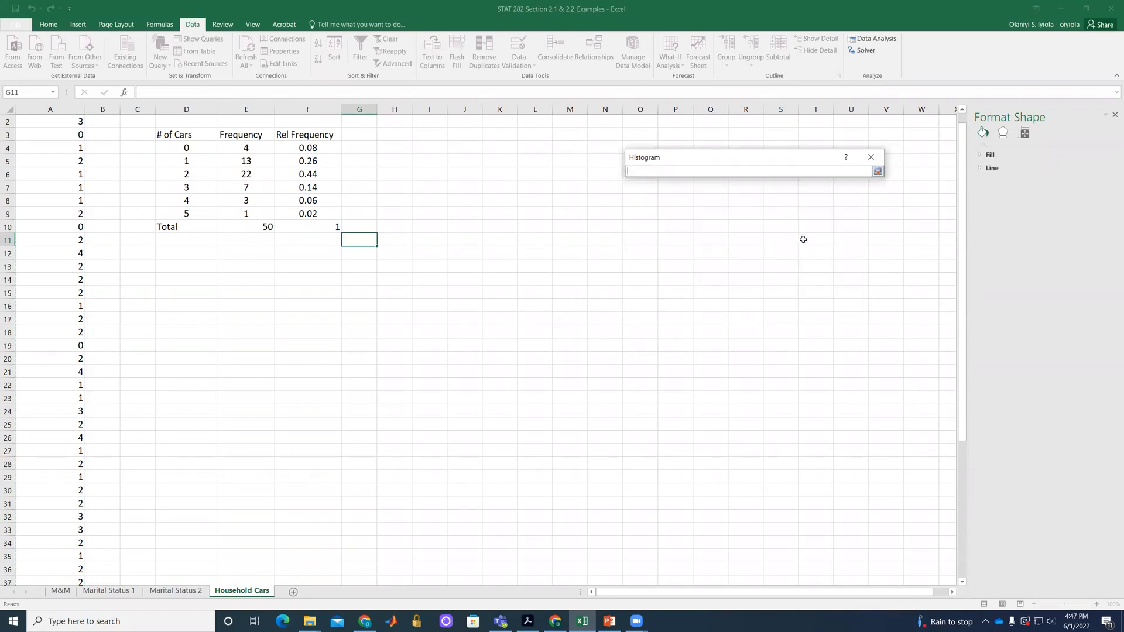
pyautogui.click(366, 238)
pyautogui.click(877, 172)
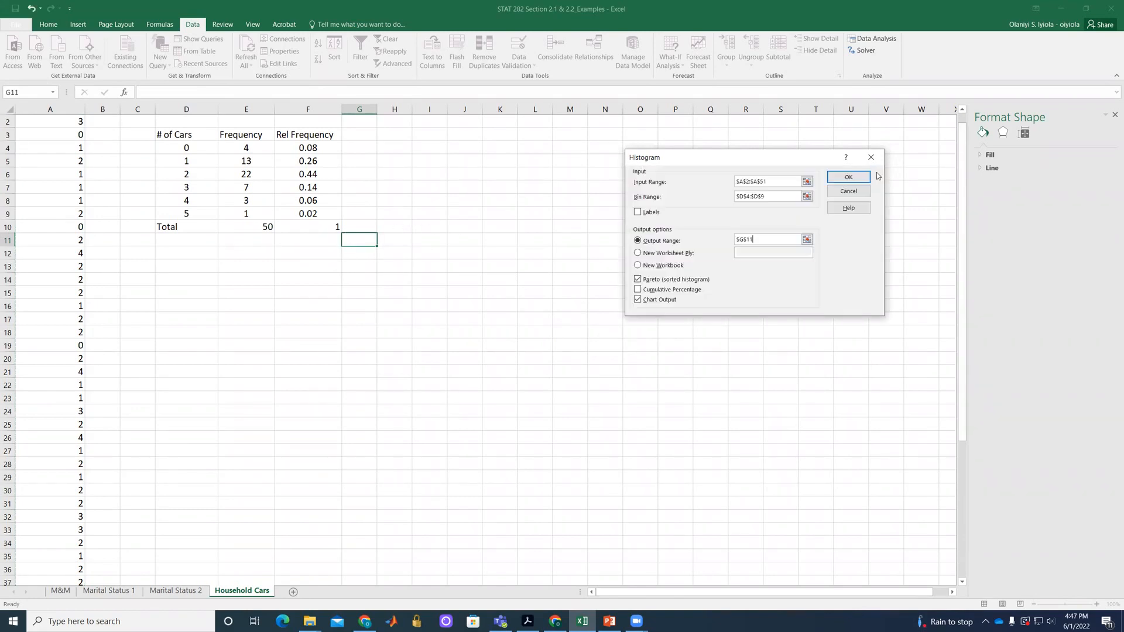
pyautogui.click(865, 175)
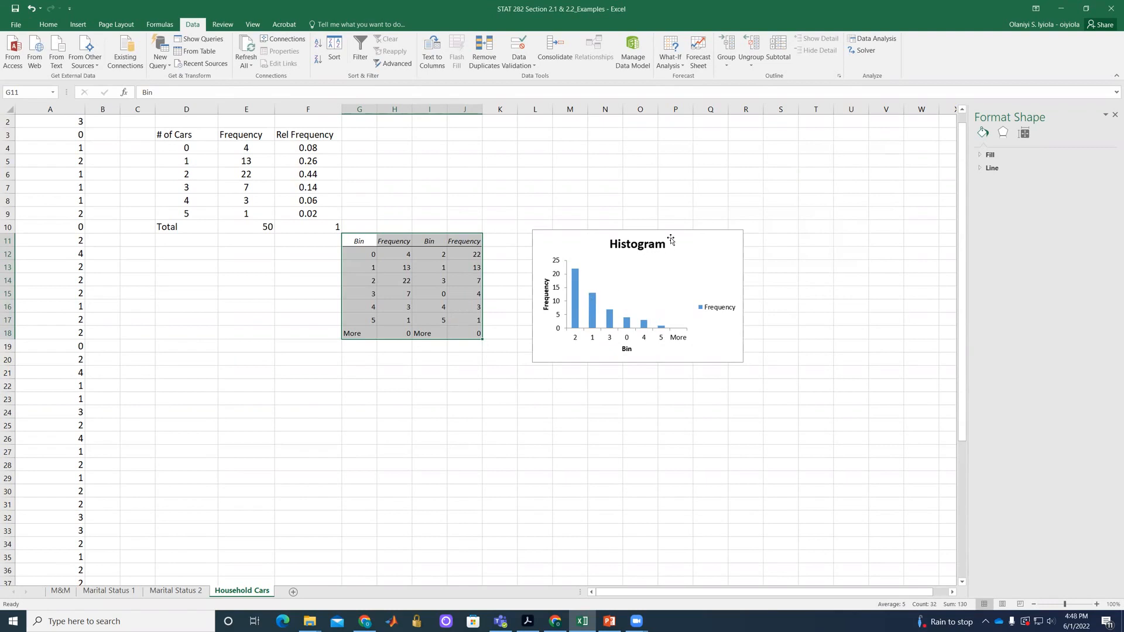
# Move the sorted histogram chart closer to the generated bin and frequency tables.
pyautogui.moveTo(670, 239); pyautogui.dragTo(649, 249)
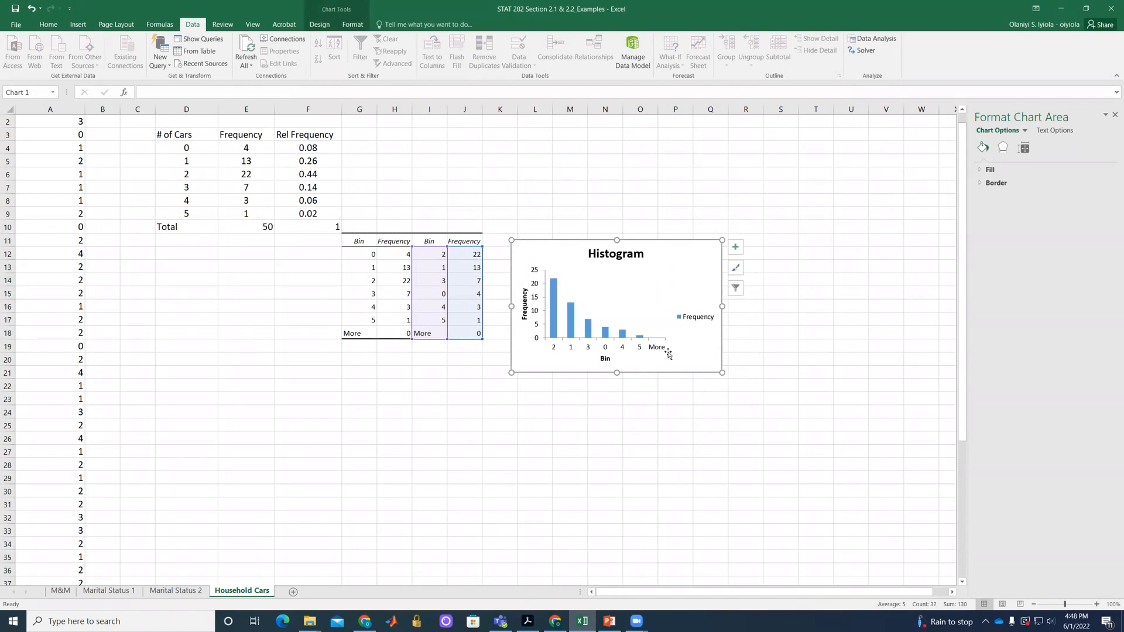
pyautogui.click(530, 203)
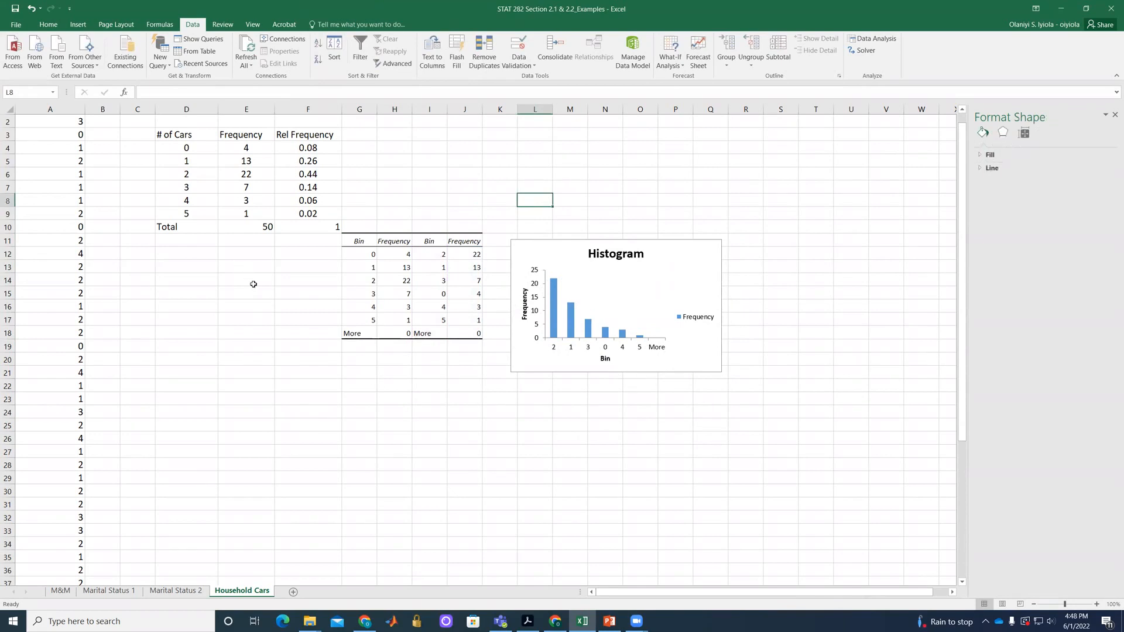
# Run the Histogram analysis tool again with input range $A$2:$A$51 and bin range $D$4:$D$9.
pyautogui.scroll(1, 366, 364)
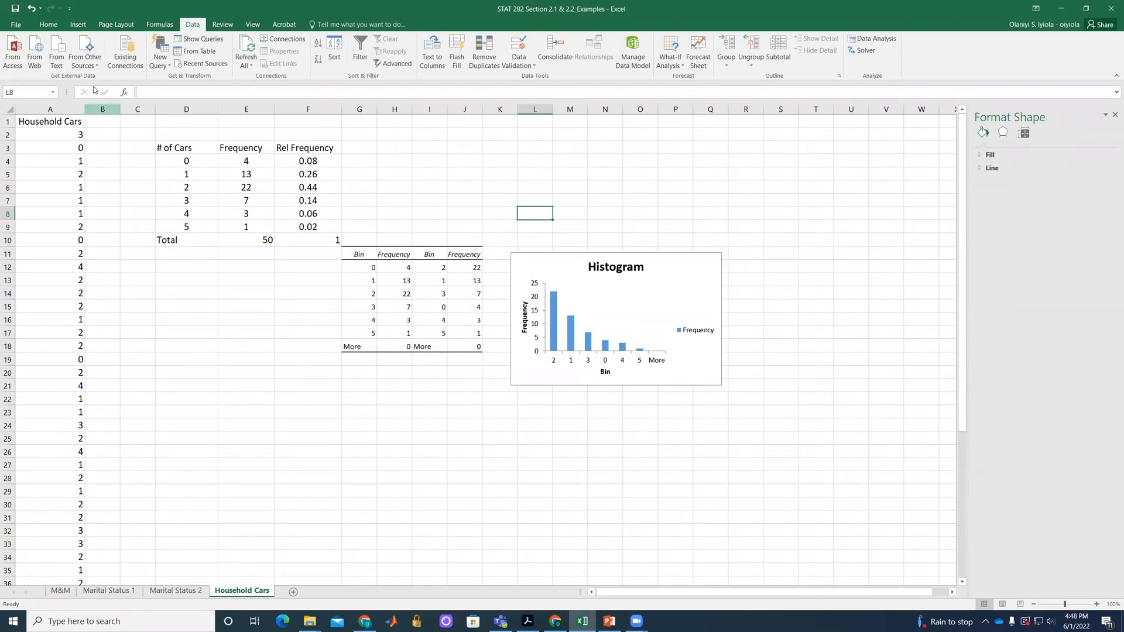
pyautogui.click(896, 42)
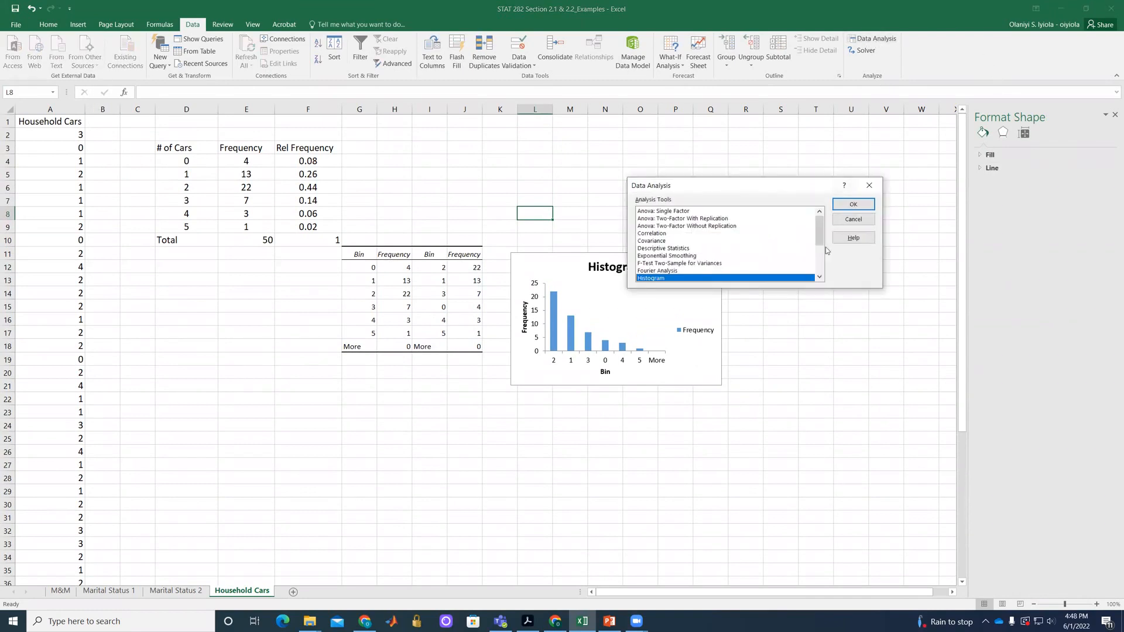
pyautogui.click(852, 204)
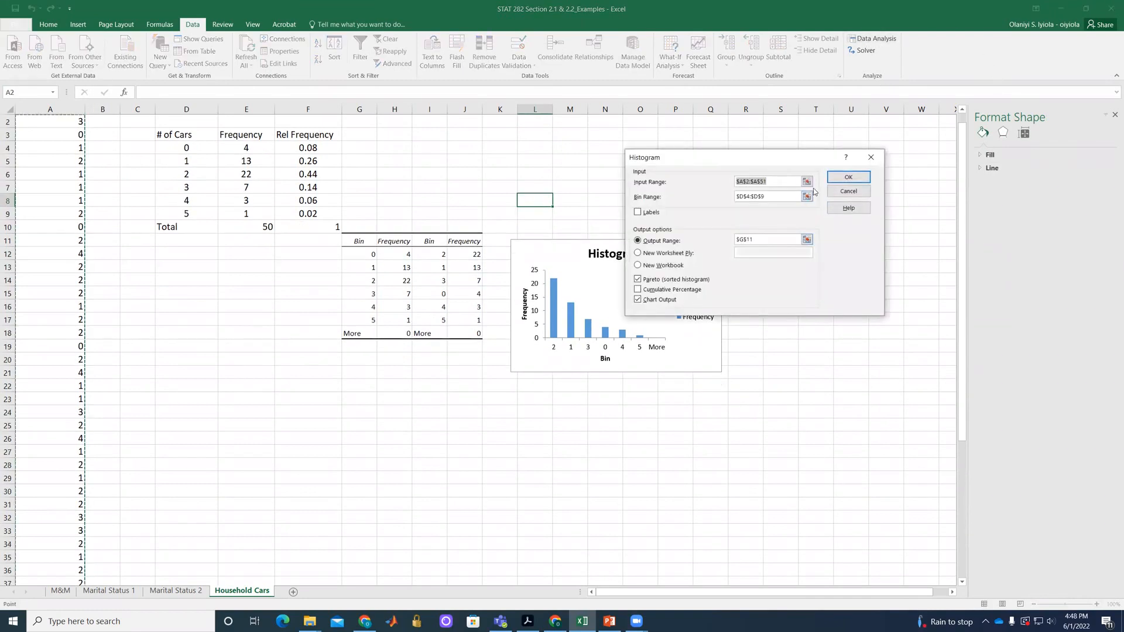
pyautogui.click(807, 182)
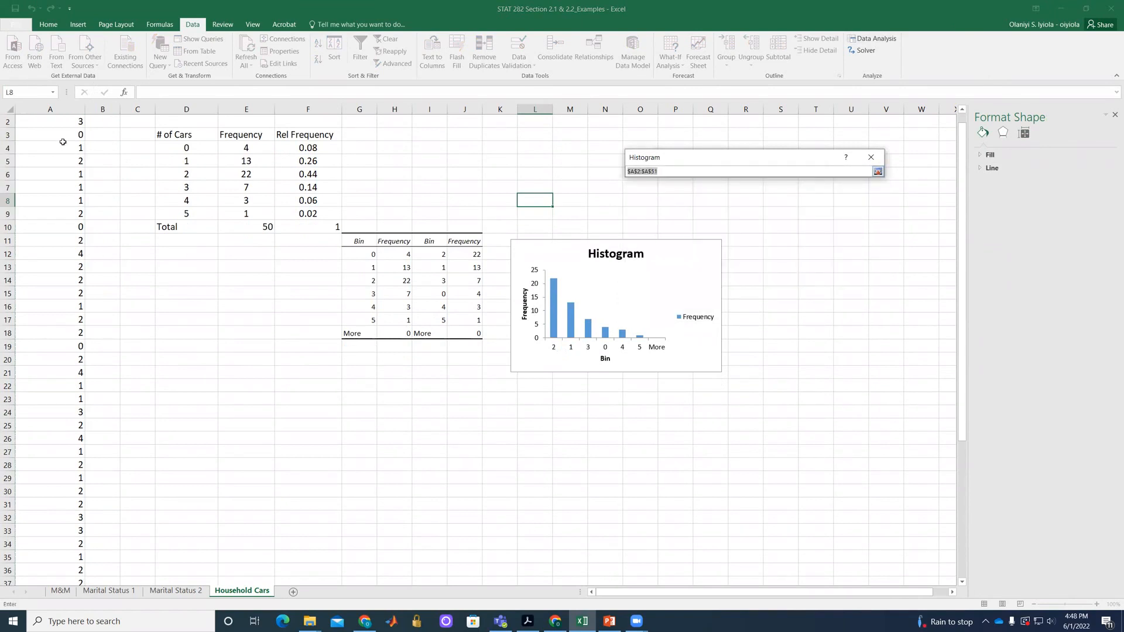
pyautogui.scroll(1, 64, 206)
pyautogui.moveTo(57, 136); pyautogui.dragTo(87, 543)
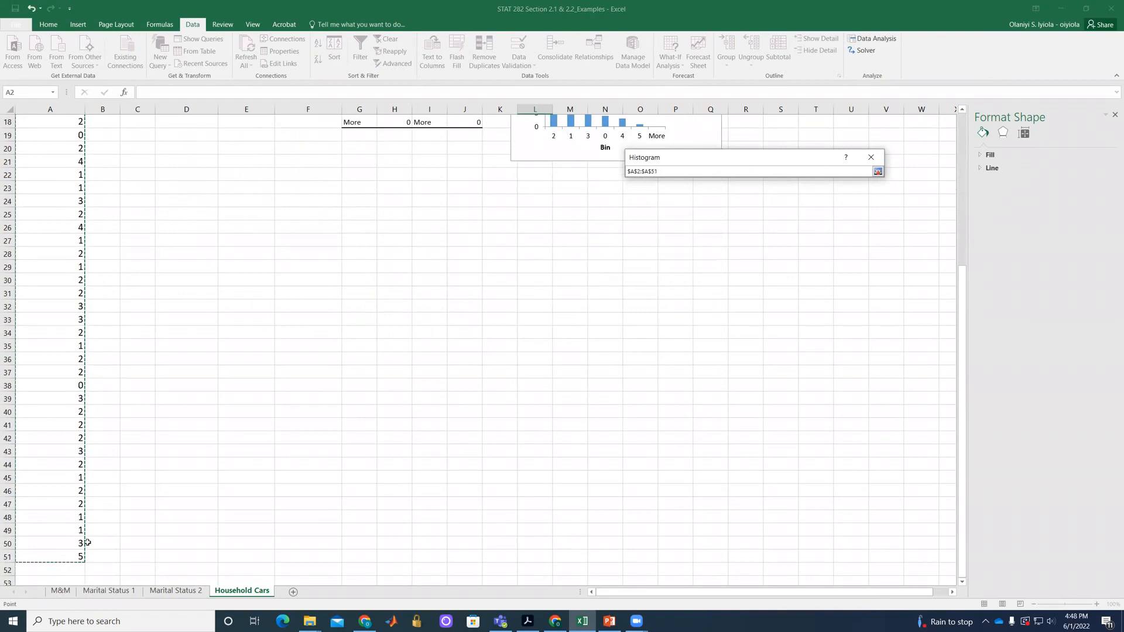
pyautogui.click(877, 172)
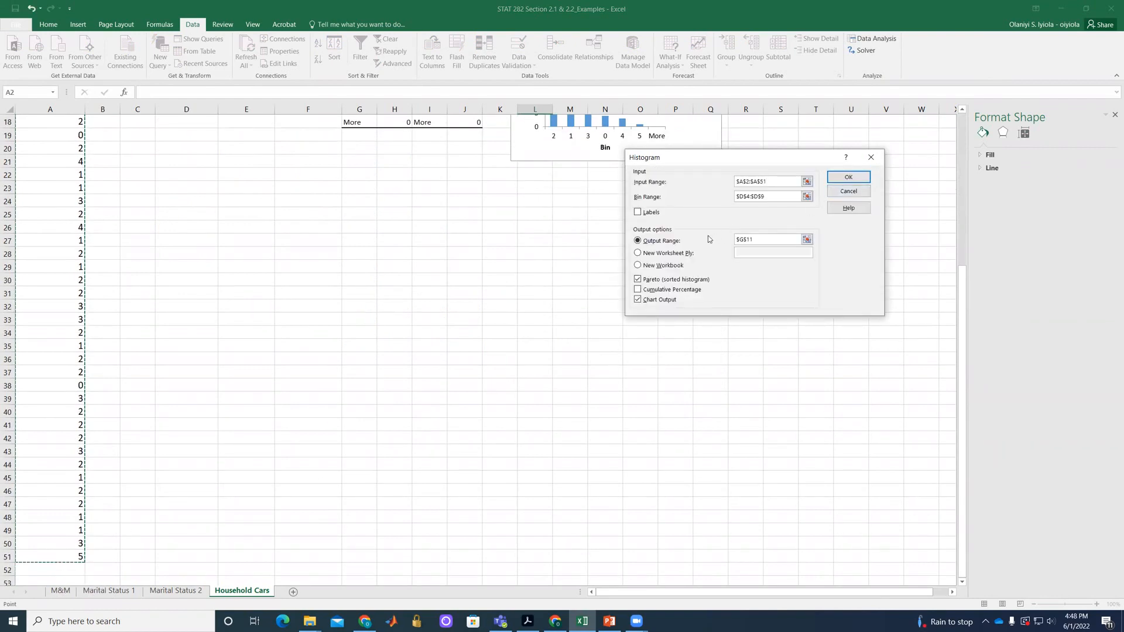
pyautogui.click(806, 196)
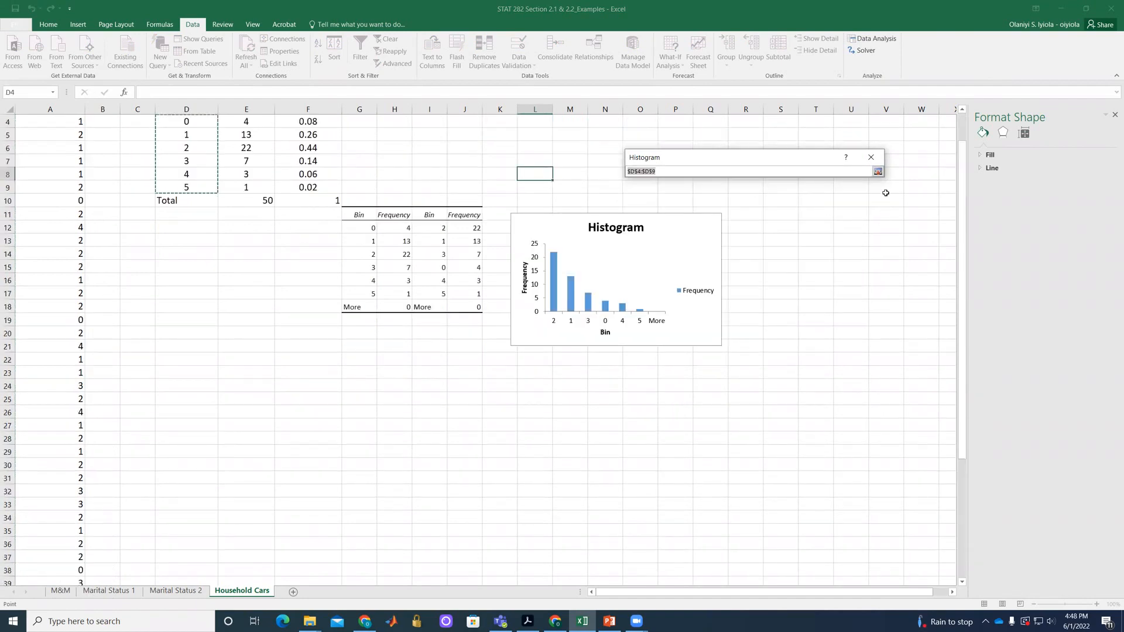
pyautogui.click(877, 171)
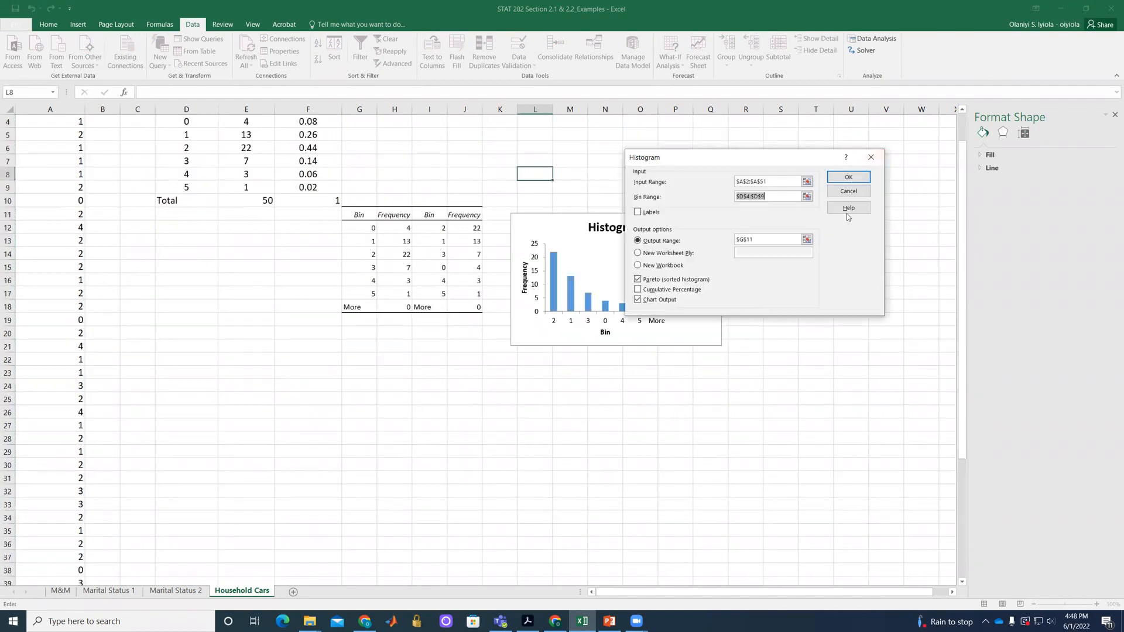
# Send the histogram output to a new worksheet, turn off Pareto sorting, and generate the table and chart.
pyautogui.click(638, 255)
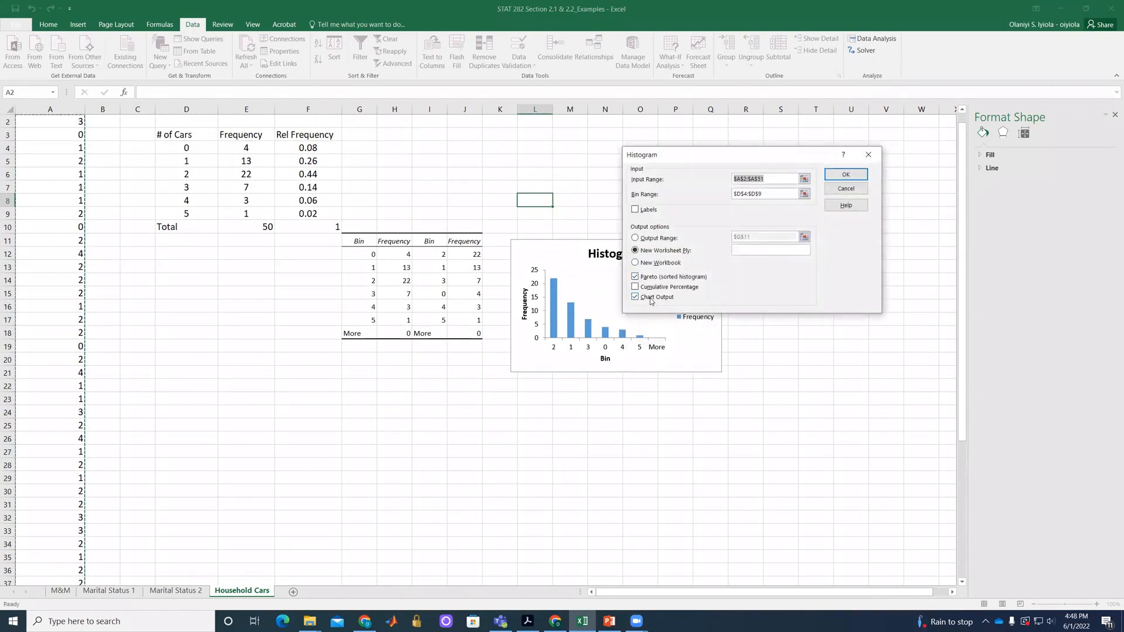
pyautogui.click(635, 277)
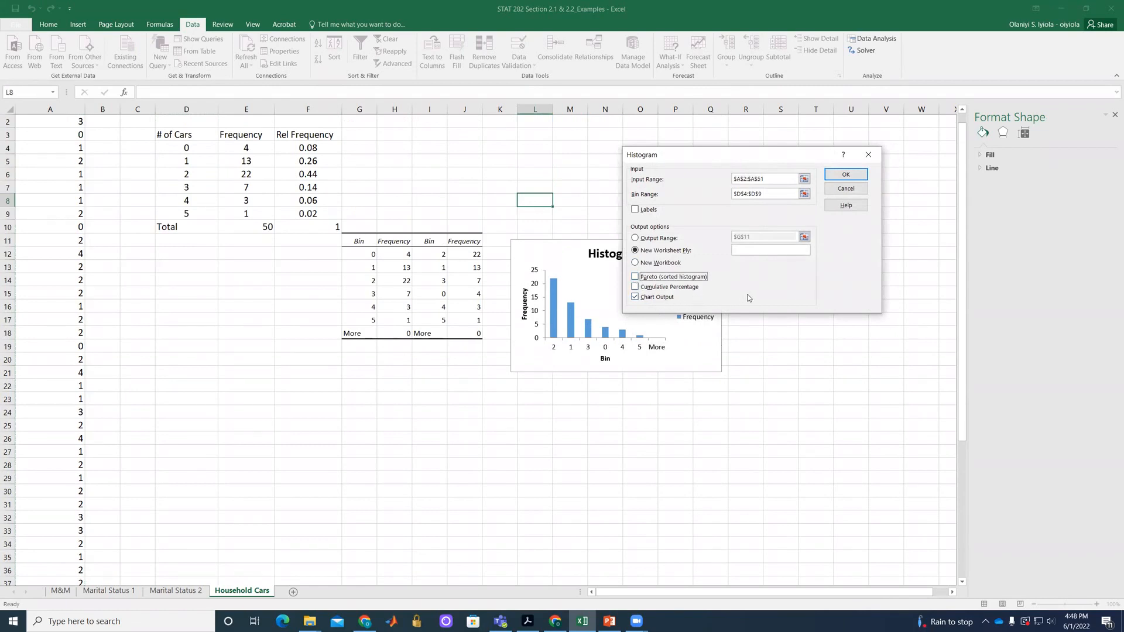
pyautogui.click(846, 175)
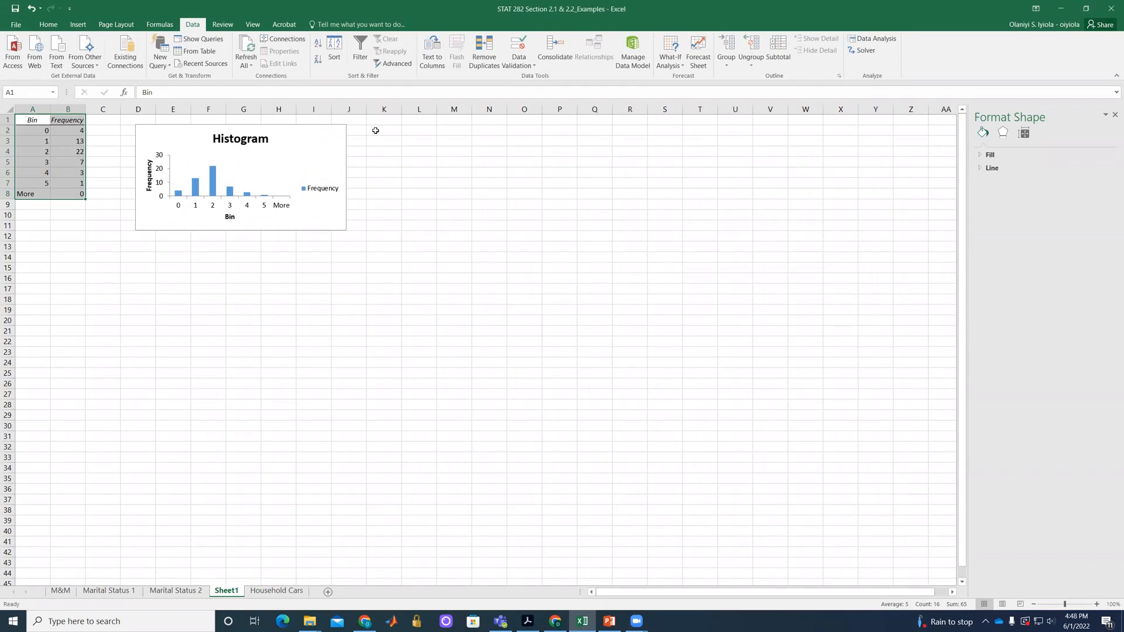
# Move the new histogram chart away from the bin table and enlarge it in width and height.
pyautogui.moveTo(309, 134); pyautogui.dragTo(441, 192)
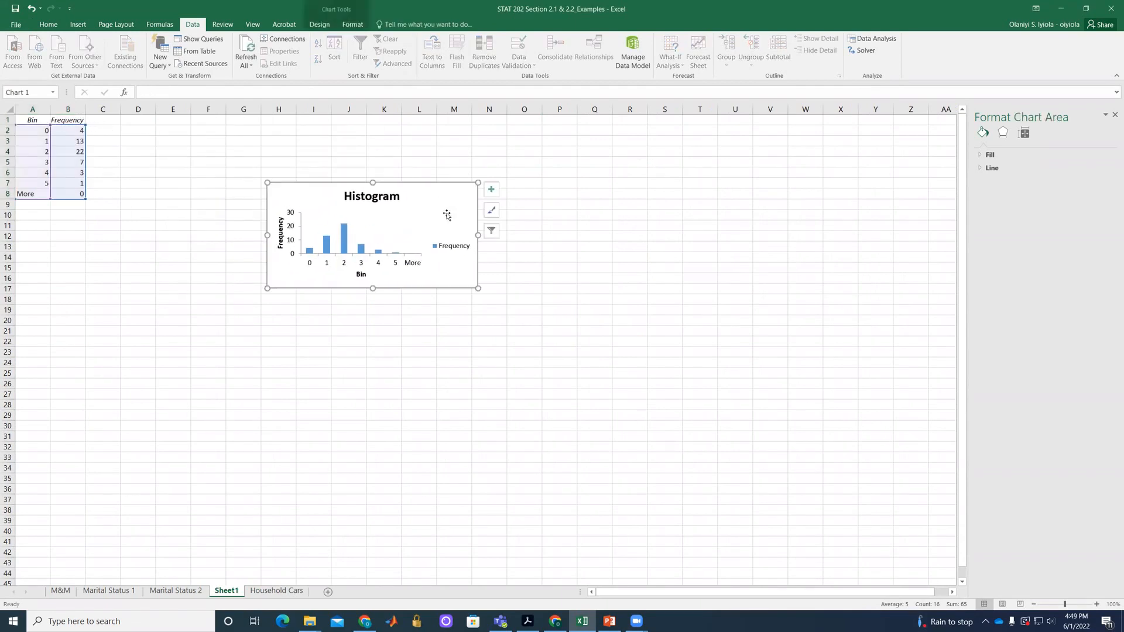
pyautogui.moveTo(372, 182); pyautogui.dragTo(372, 146)
pyautogui.moveTo(478, 218); pyautogui.dragTo(581, 231)
pyautogui.moveTo(423, 289); pyautogui.dragTo(425, 338)
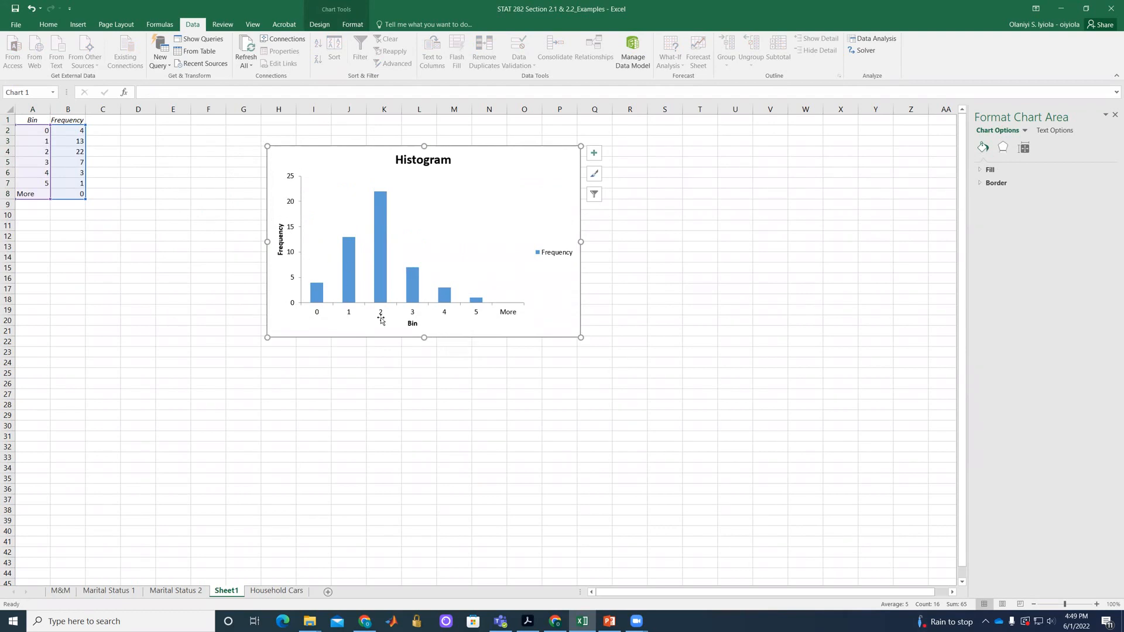
# Change the histogram's horizontal axis title to "# of Cars".
pyautogui.click(412, 325)
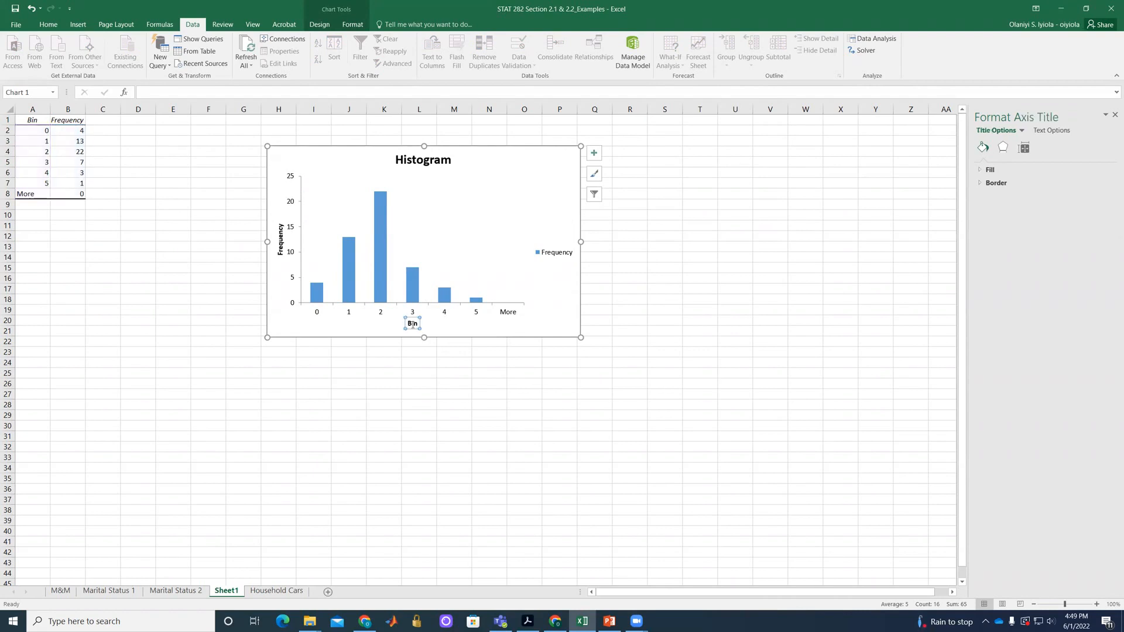
pyautogui.doubleClick(410, 323)
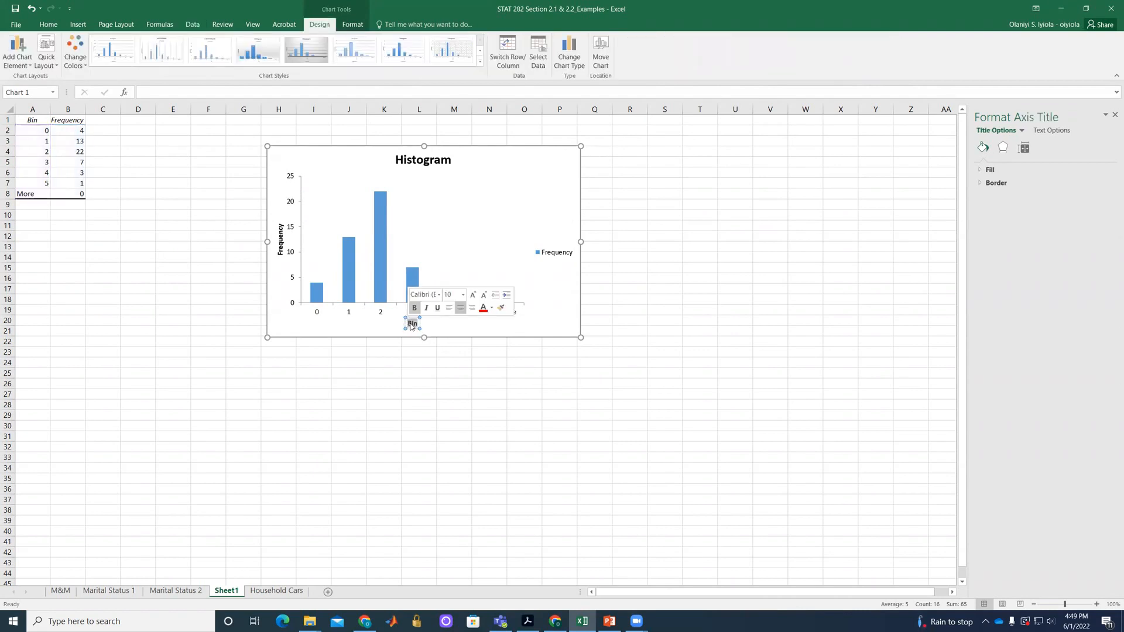
pyautogui.write('# of Ca')
pyautogui.press('BackSpace')
pyautogui.press('BackSpace')
pyautogui.press('BackSpace')
pyautogui.press('BackSpace')
pyautogui.press('BackSpace')
pyautogui.press('BackSpace')
pyautogui.press('BackSpace')
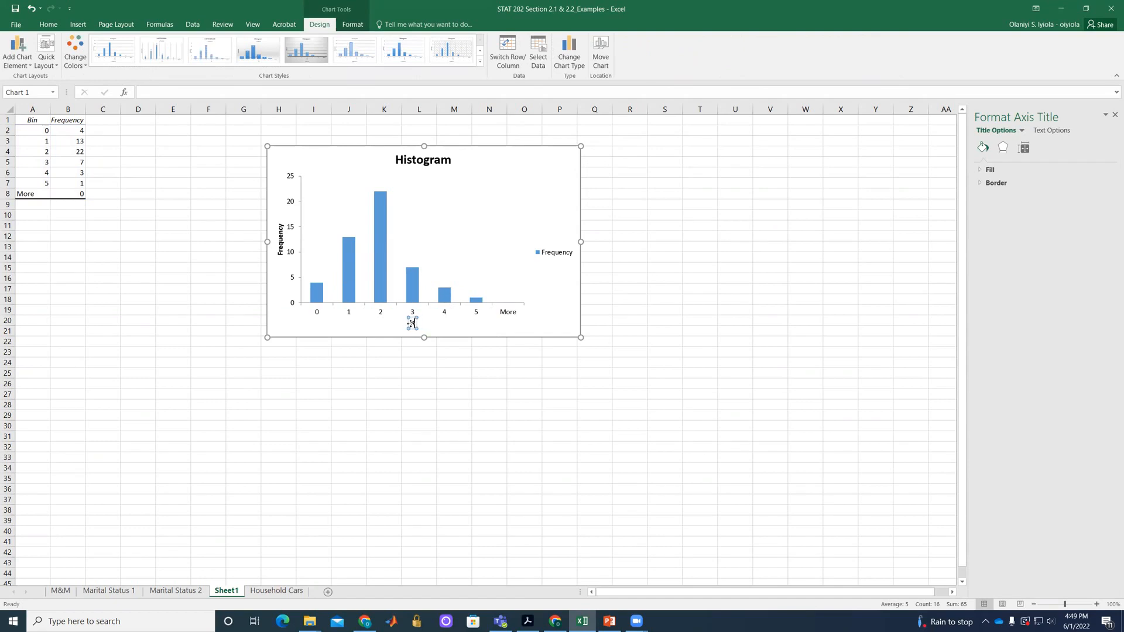
pyautogui.write('# of Cars')
pyautogui.click(507, 321)
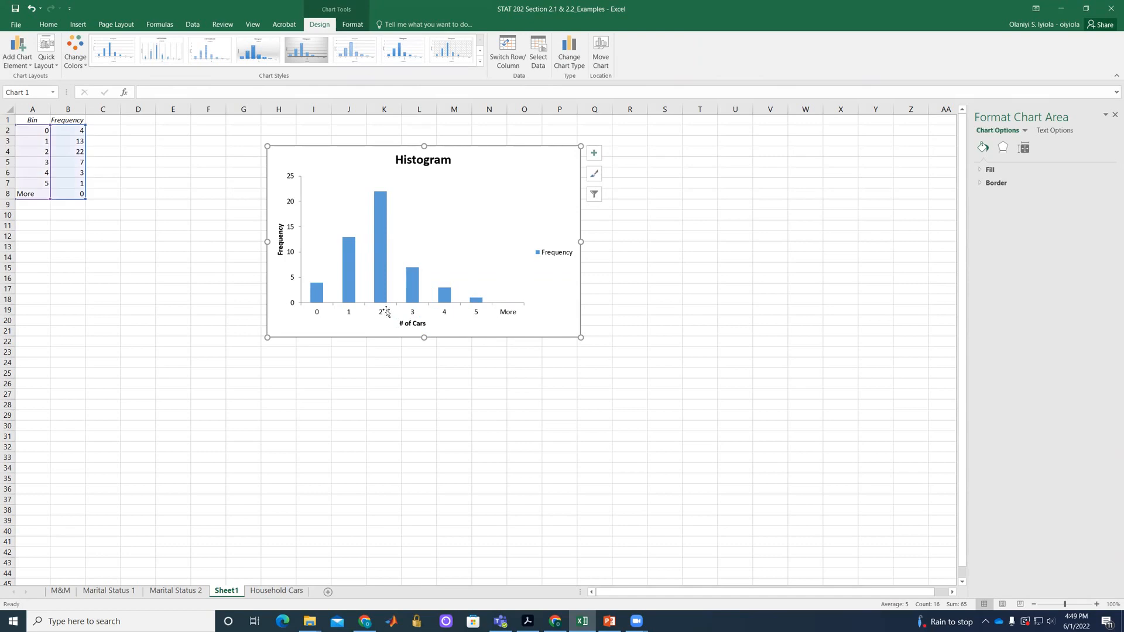
# Set the gap width of the histogram's Frequency series to 0% and deselect the chart.
pyautogui.click(320, 295)
pyautogui.rightClick(320, 296)
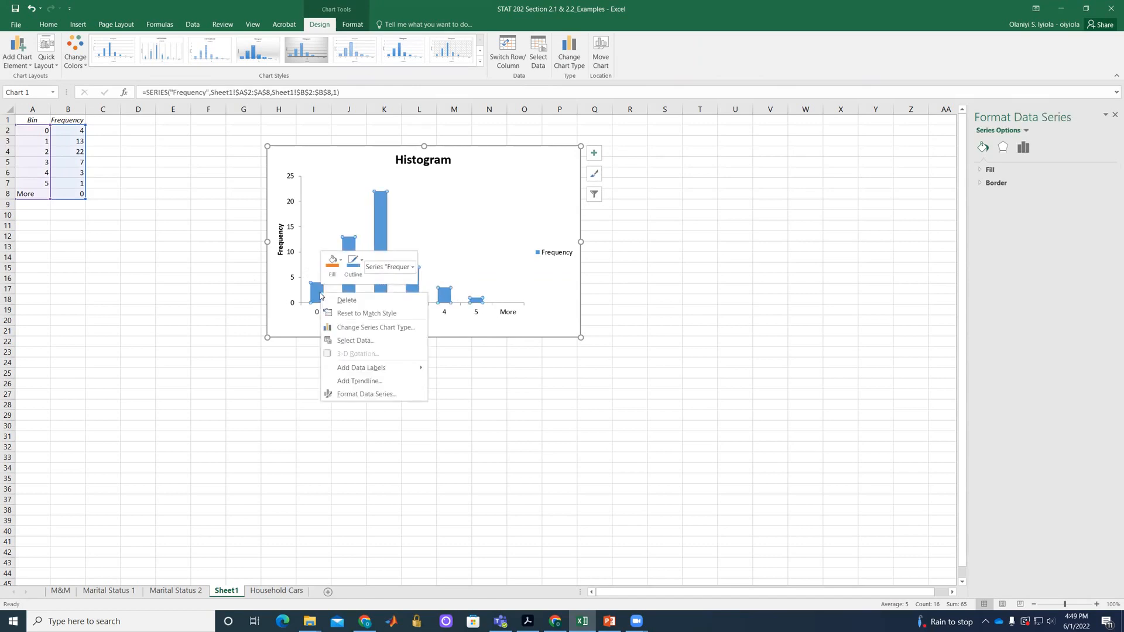
pyautogui.click(355, 393)
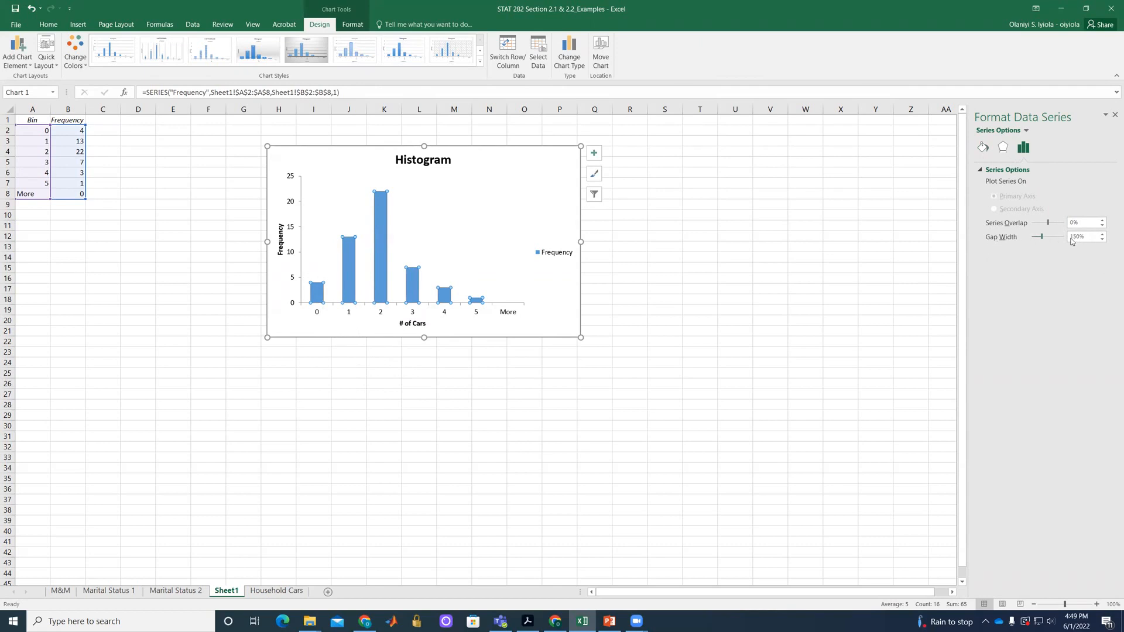
pyautogui.moveTo(1041, 237); pyautogui.dragTo(1033, 237)
pyautogui.click(550, 245)
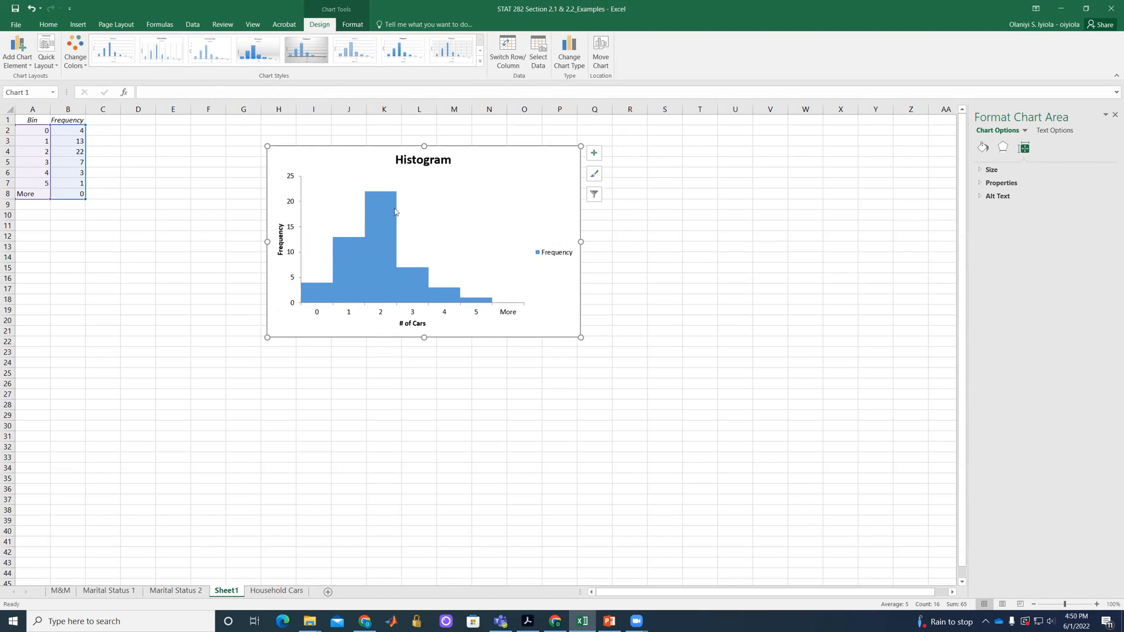
pyautogui.click(634, 286)
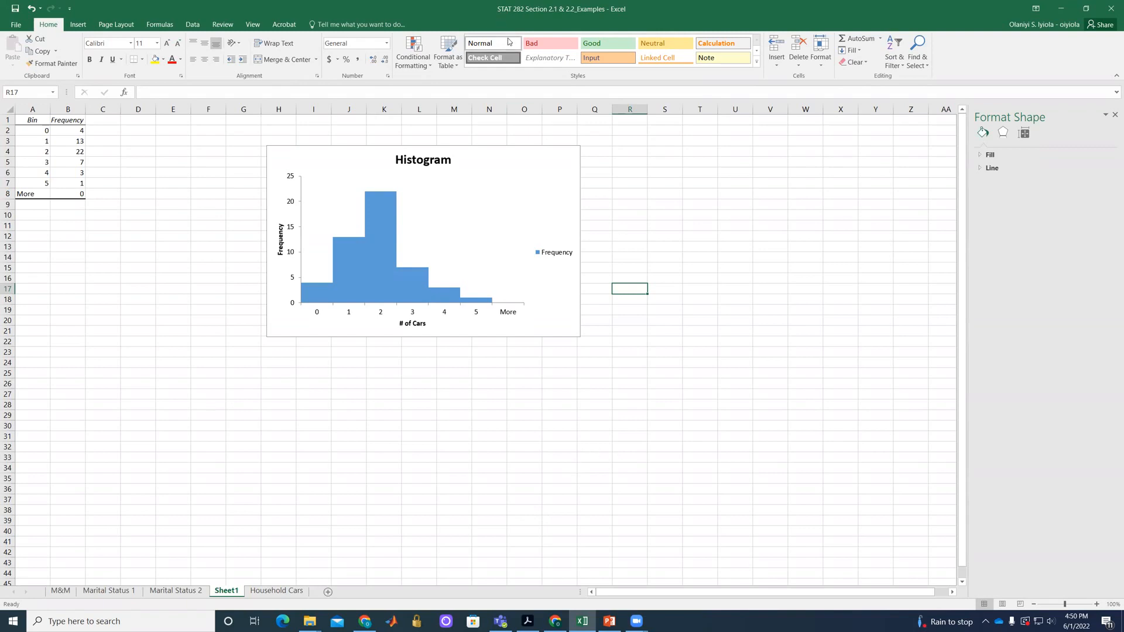
pyautogui.click(479, 27)
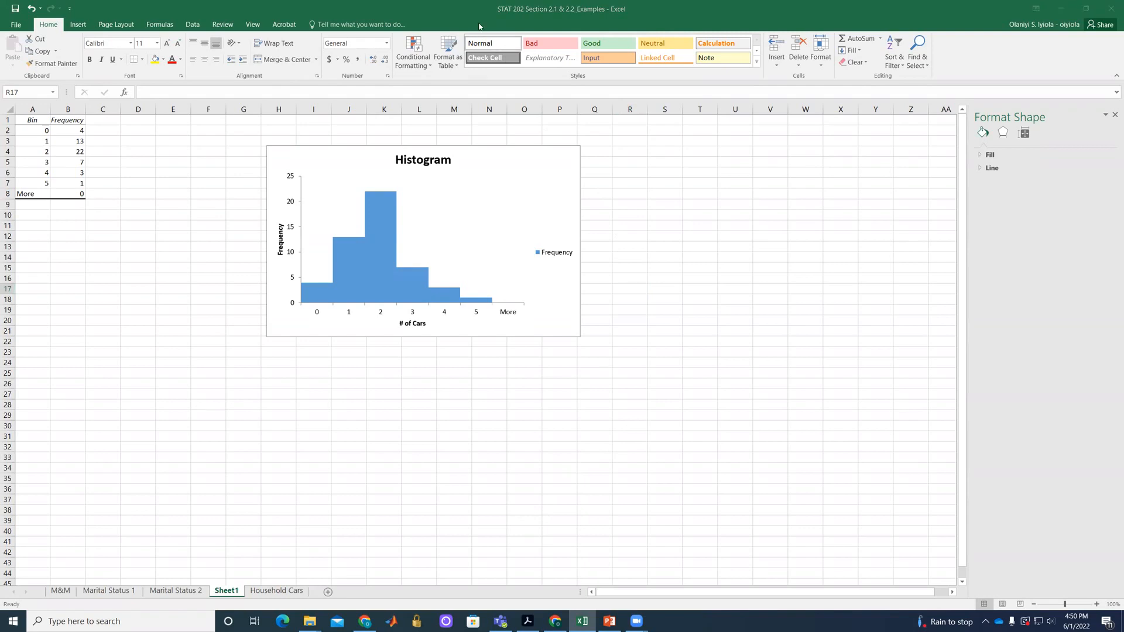